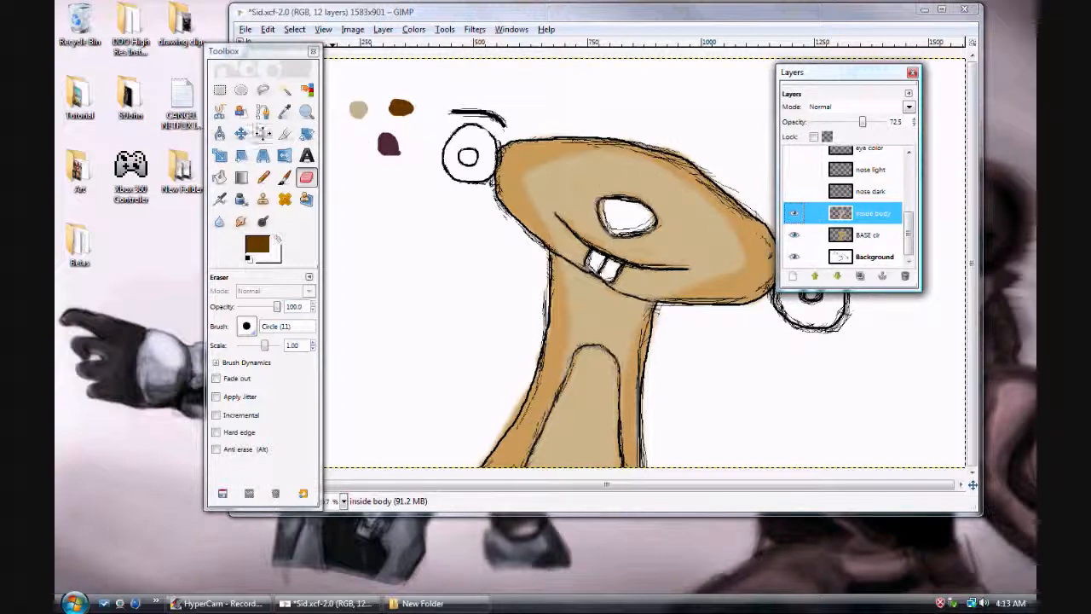
- Pick the light tan swatch on the Background layer as the foreground color with the Color Picker
{"action": "left_click", "coordinate": [283, 114]}
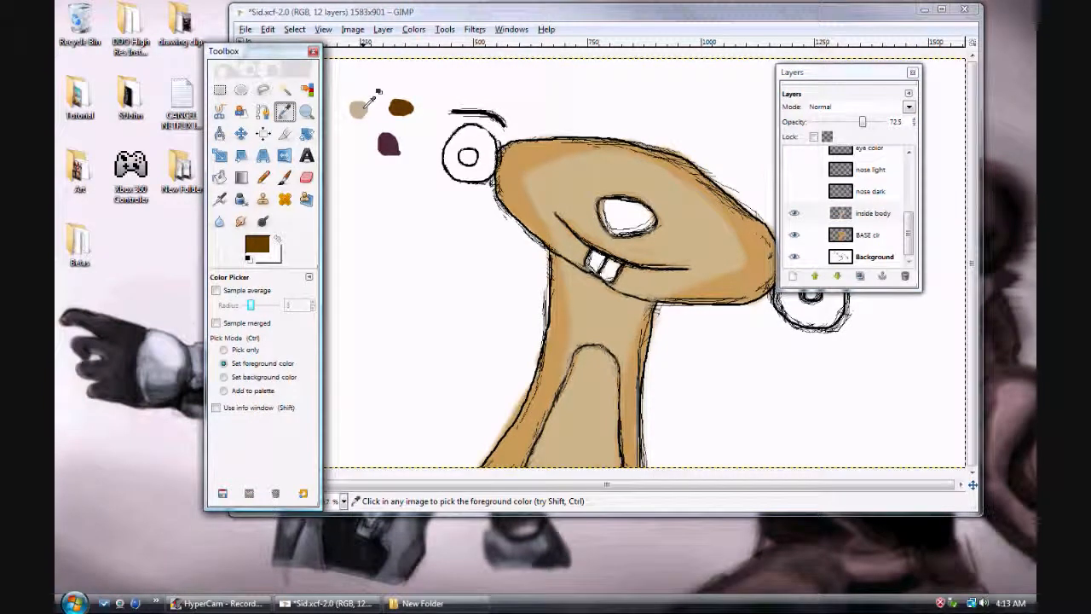
{"action": "left_click", "coordinate": [362, 108]}
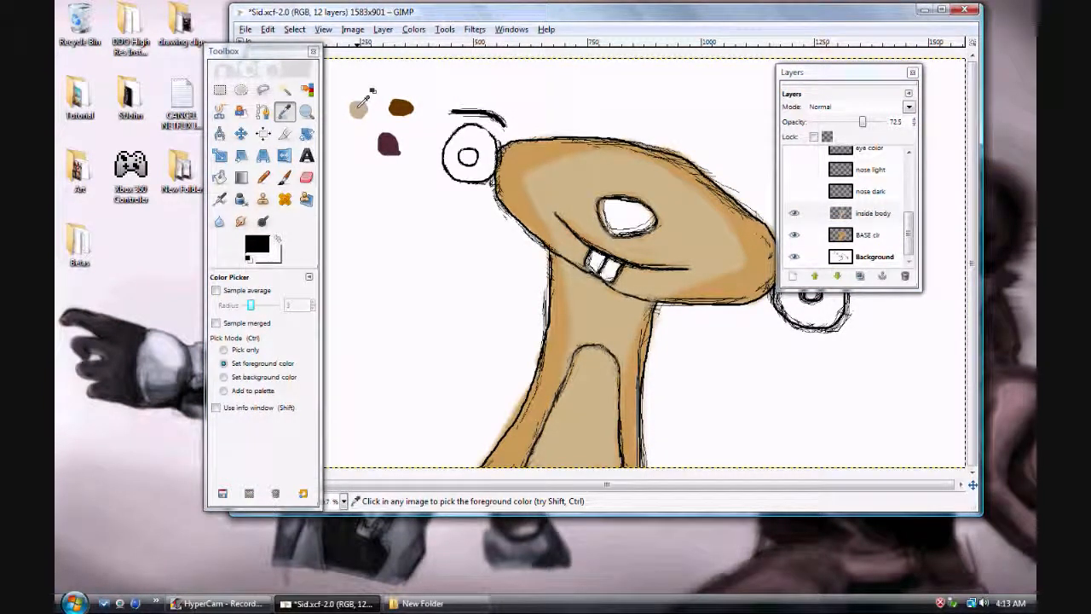
{"action": "left_click", "coordinate": [872, 259]}
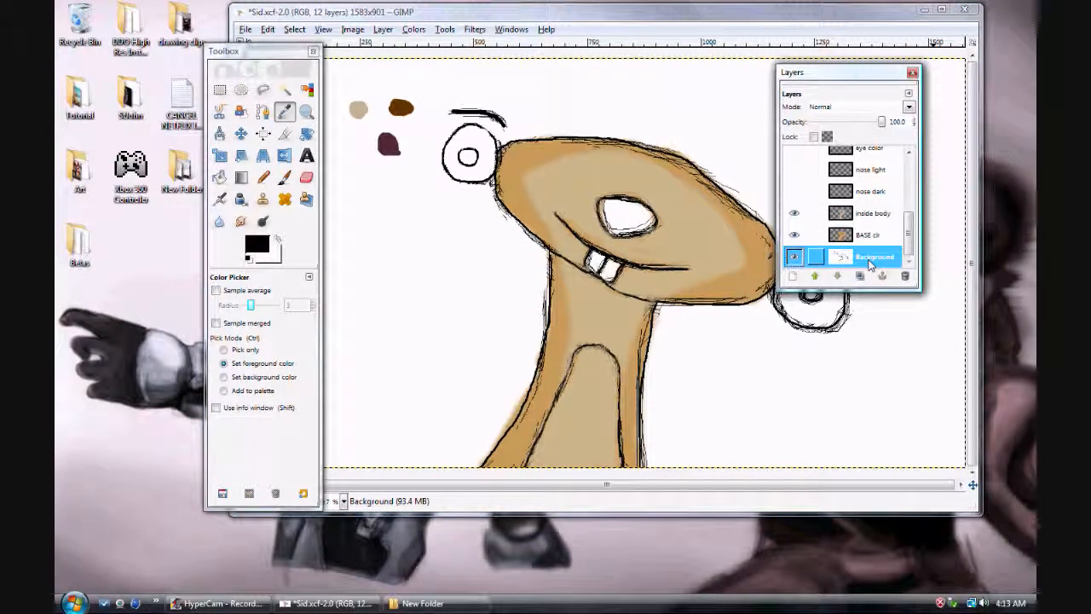
{"action": "left_click", "coordinate": [359, 107]}
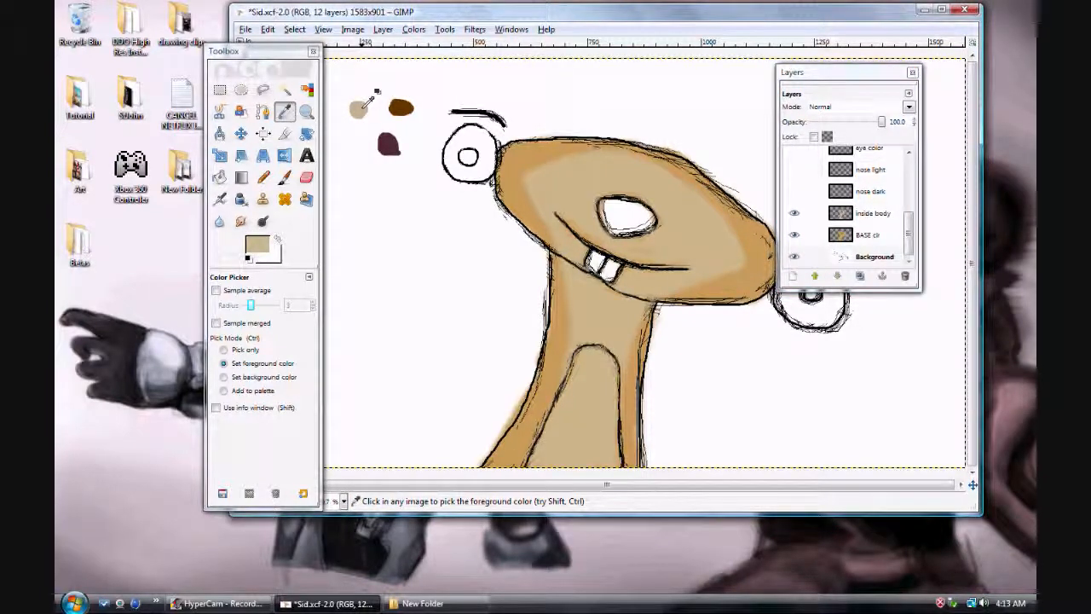
- Paint light tan on the head above the nose on the inside body layer using the Paintbrush
{"action": "left_click", "coordinate": [883, 223]}
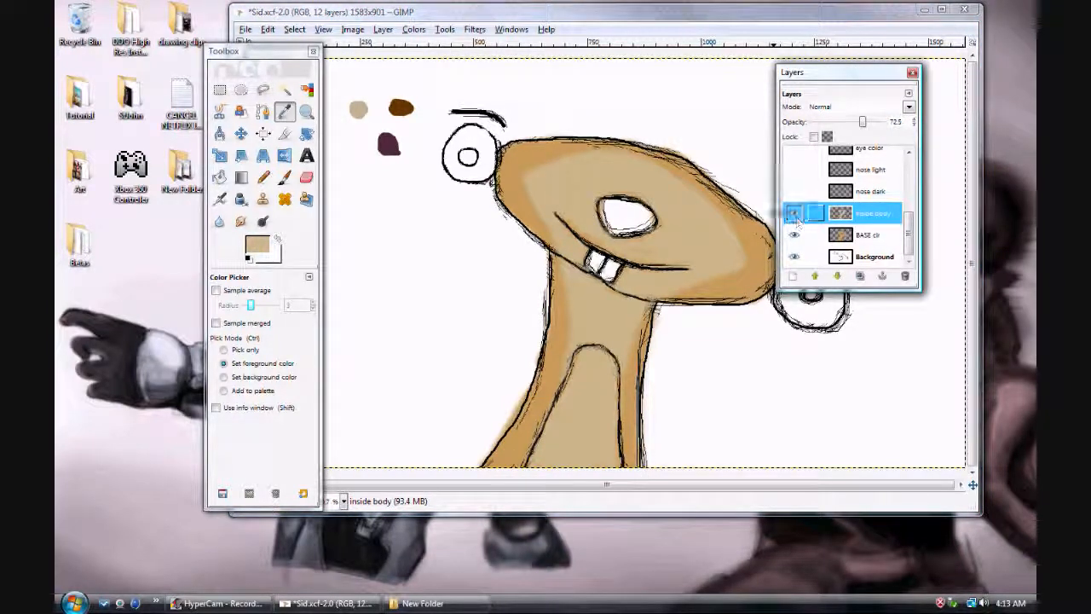
{"action": "key", "text": "p"}
{"action": "left_click", "coordinate": [627, 176]}
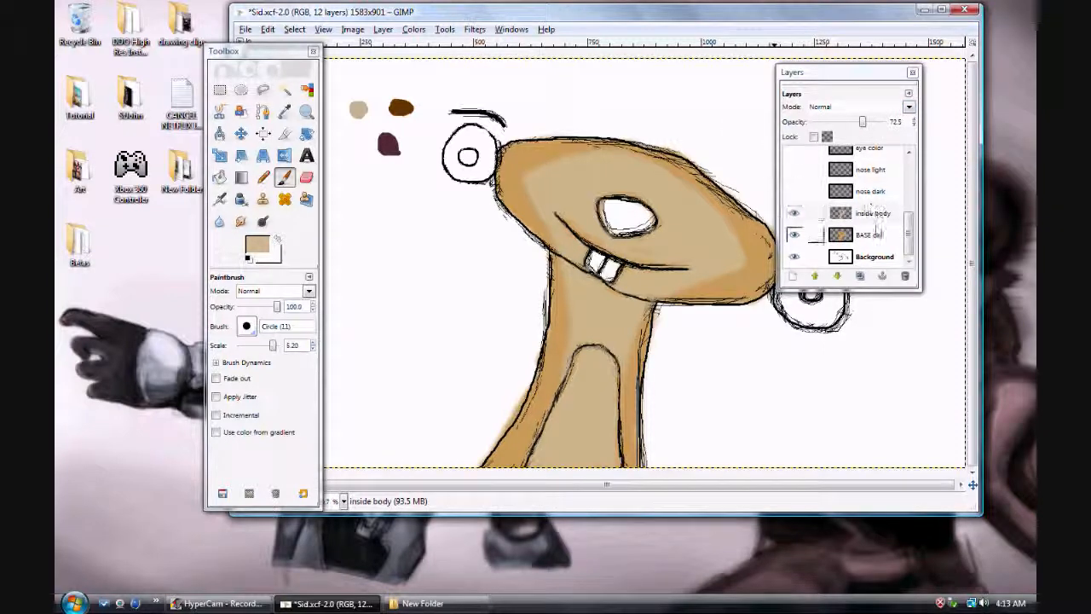
- Check the blend mode of BASE clr, then try Multiply on the inside body layer and restore it to Normal
{"action": "left_click", "coordinate": [874, 234]}
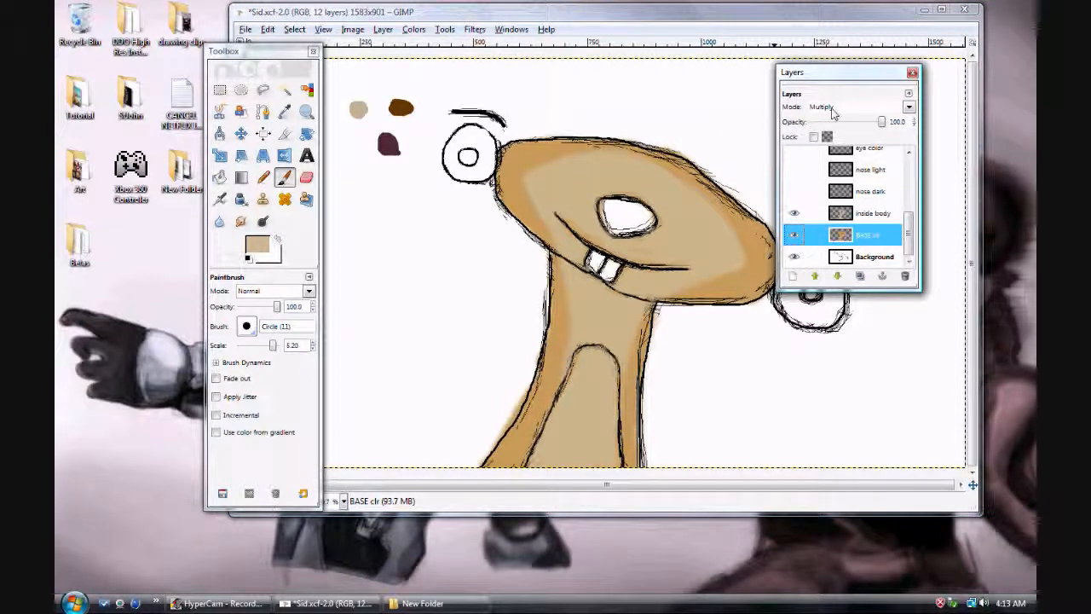
{"action": "left_click", "coordinate": [882, 212]}
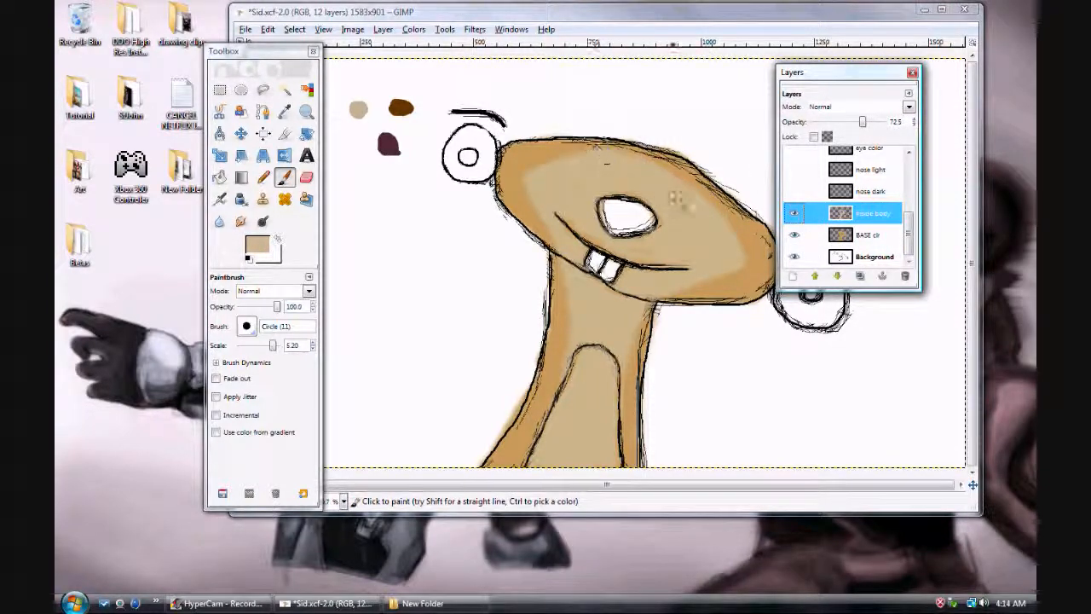
{"action": "left_click", "coordinate": [835, 109]}
{"action": "left_click", "coordinate": [838, 158]}
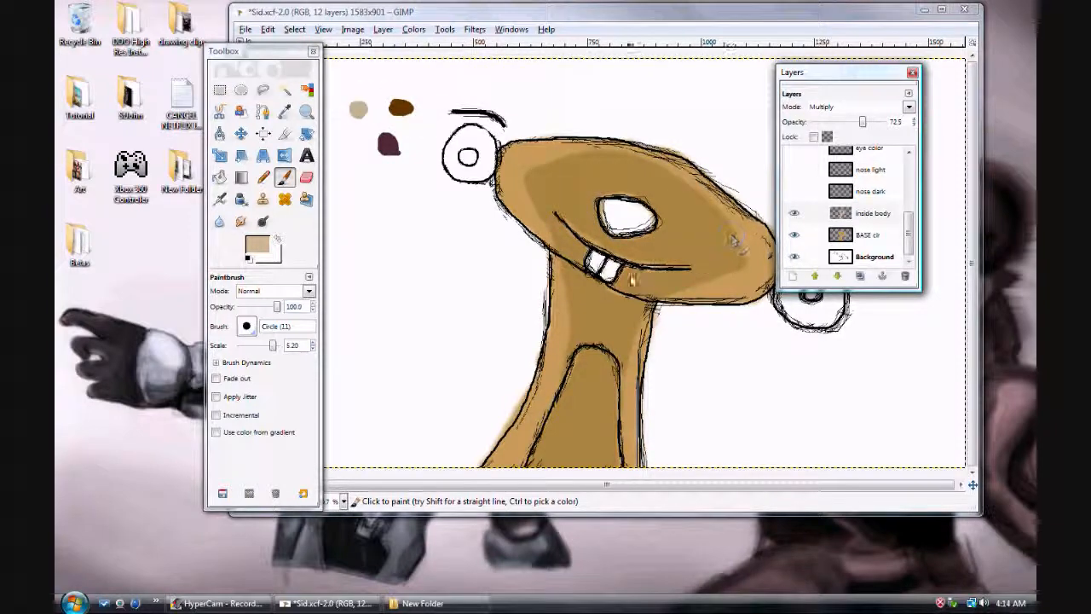
{"action": "left_click", "coordinate": [824, 110]}
{"action": "left_click", "coordinate": [831, 123]}
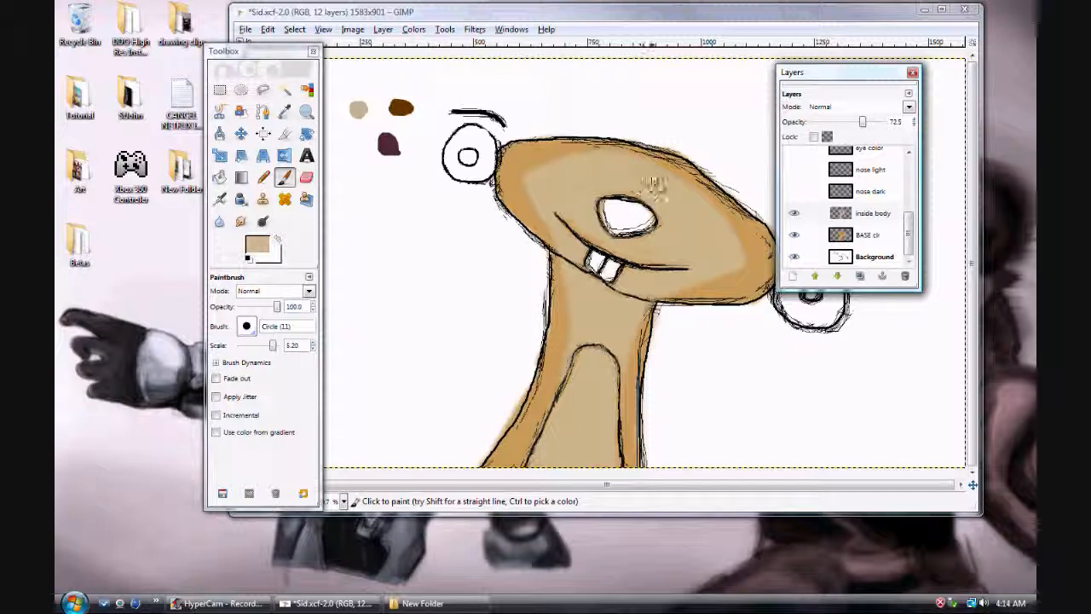
- Try full opacity on the inside body layer, then set its opacity to 71.3
{"action": "left_click_drag", "start_coordinate": [865, 122], "coordinate": [910, 132]}
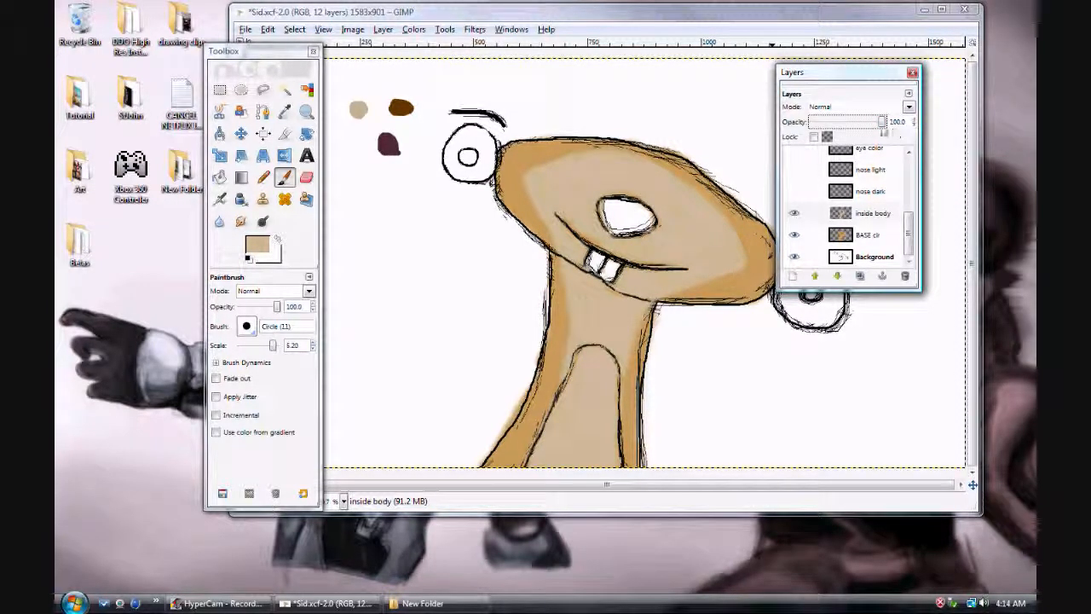
{"action": "mouse_move", "coordinate": [883, 124]}
{"action": "left_mouse_down"}
{"action": "mouse_move", "coordinate": [813, 125]}
{"action": "mouse_move", "coordinate": [862, 135]}
{"action": "left_mouse_up"}
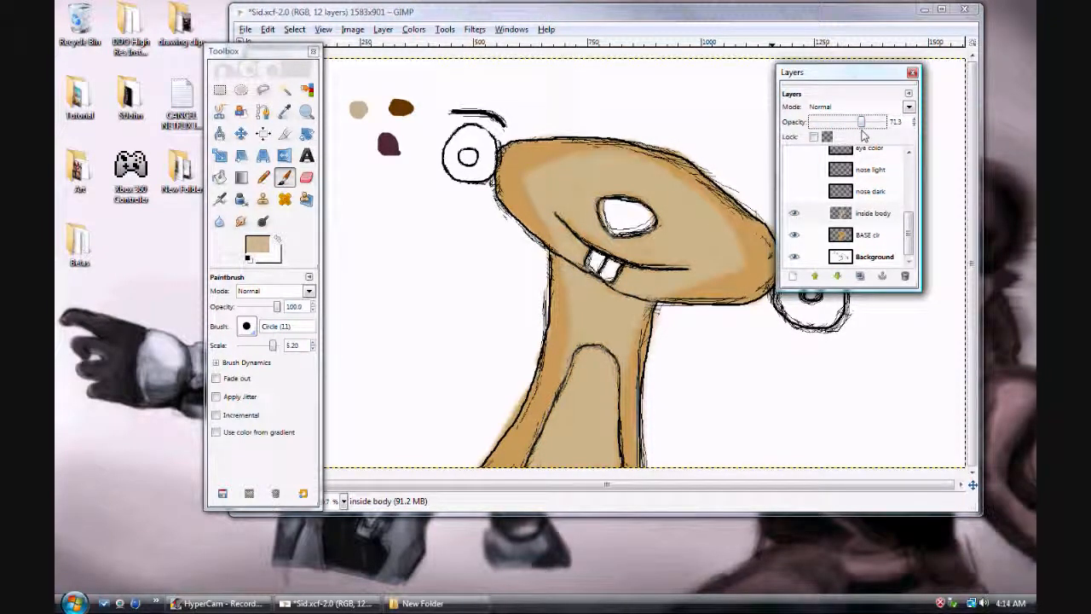
{"action": "left_click", "coordinate": [884, 220]}
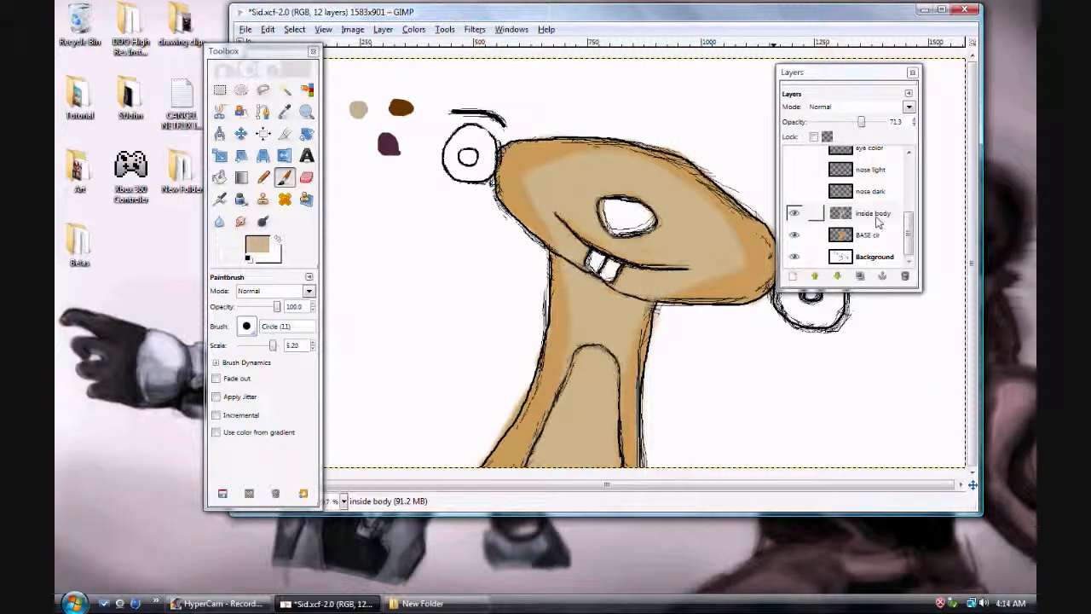
{"action": "left_click", "coordinate": [878, 222]}
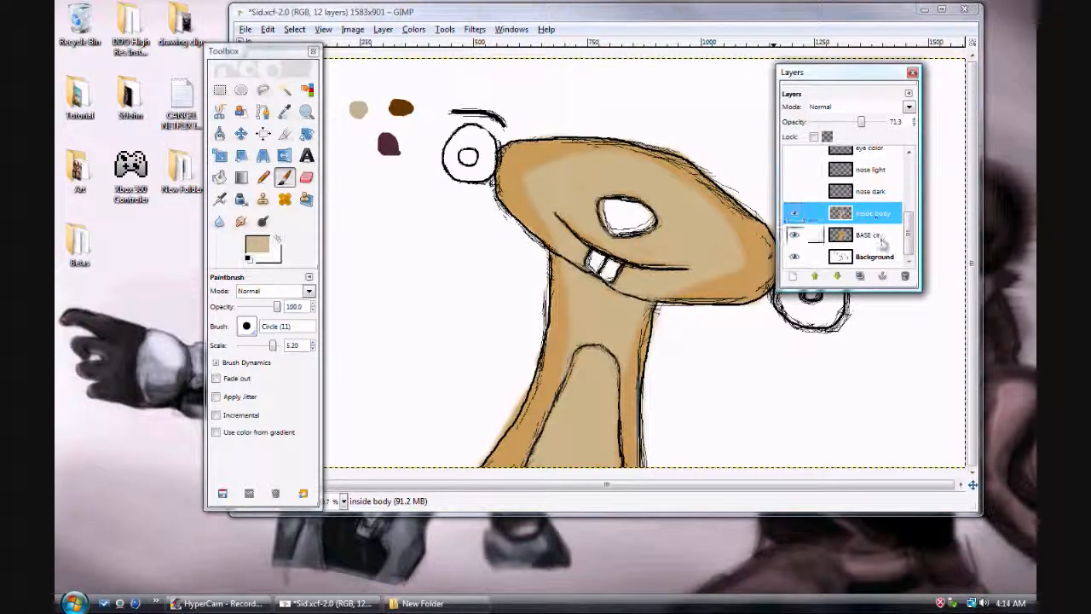
{"action": "left_click", "coordinate": [881, 236]}
{"action": "left_click", "coordinate": [882, 256]}
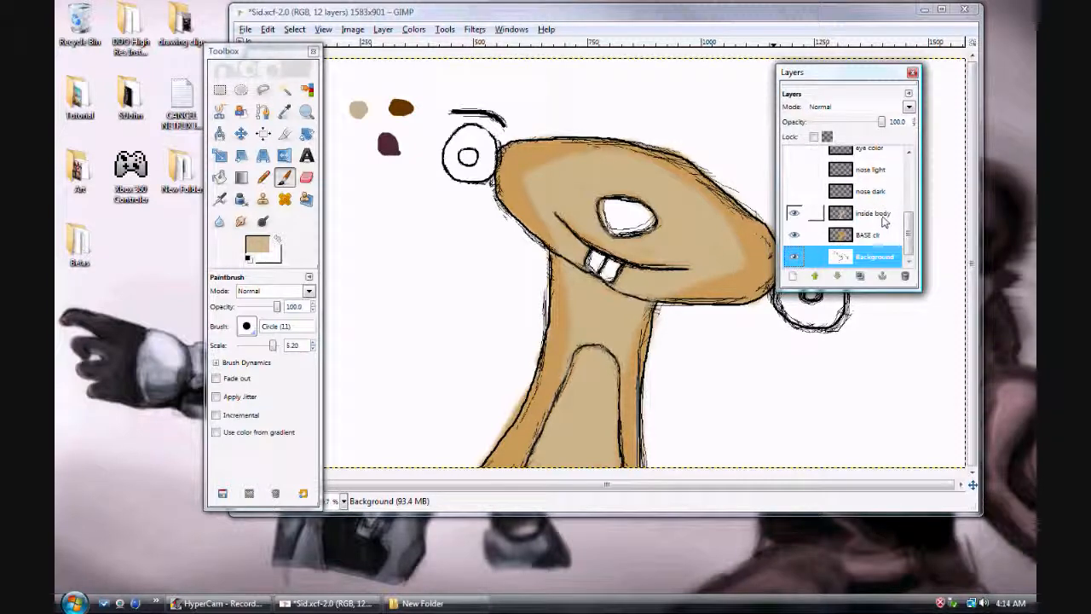
{"action": "left_click", "coordinate": [883, 215]}
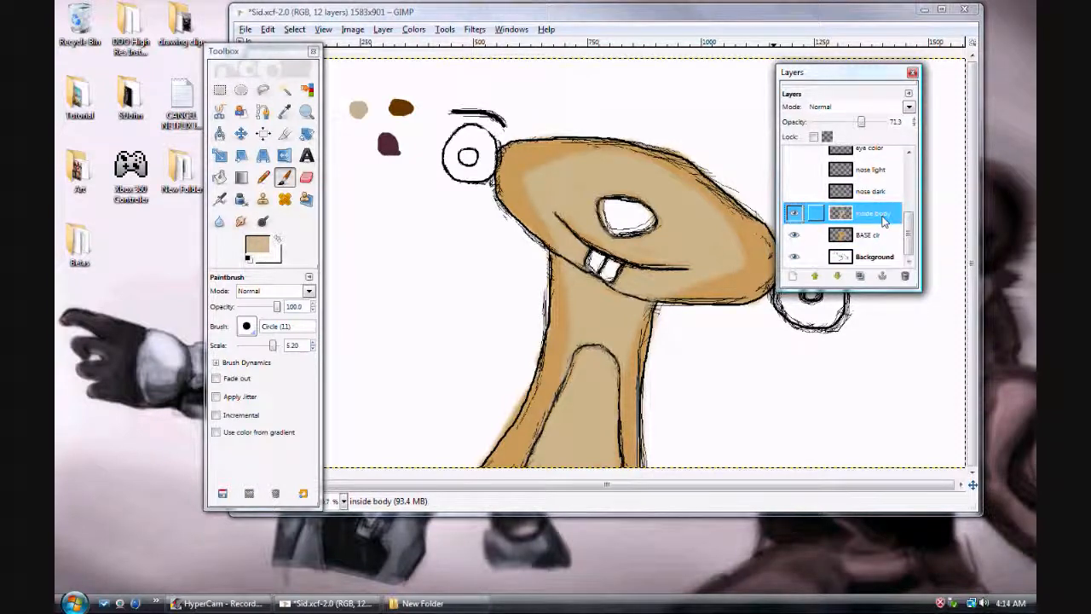
- Show the existing nose dark layer instead of creating a new transparent layer with that name
{"action": "left_click", "coordinate": [794, 278]}
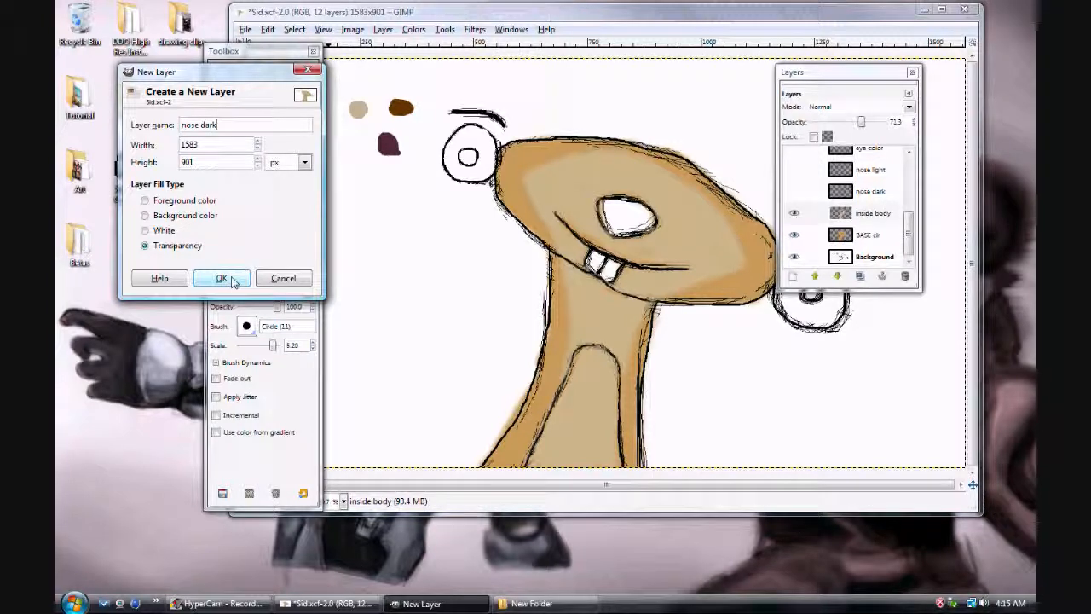
{"action": "left_click", "coordinate": [282, 279]}
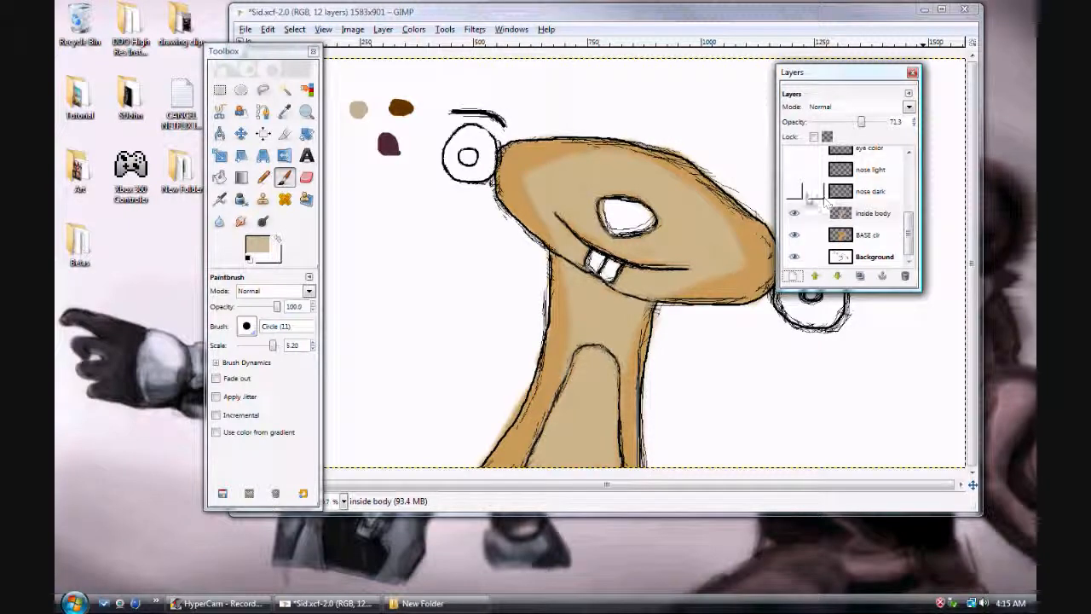
{"action": "left_click", "coordinate": [794, 192]}
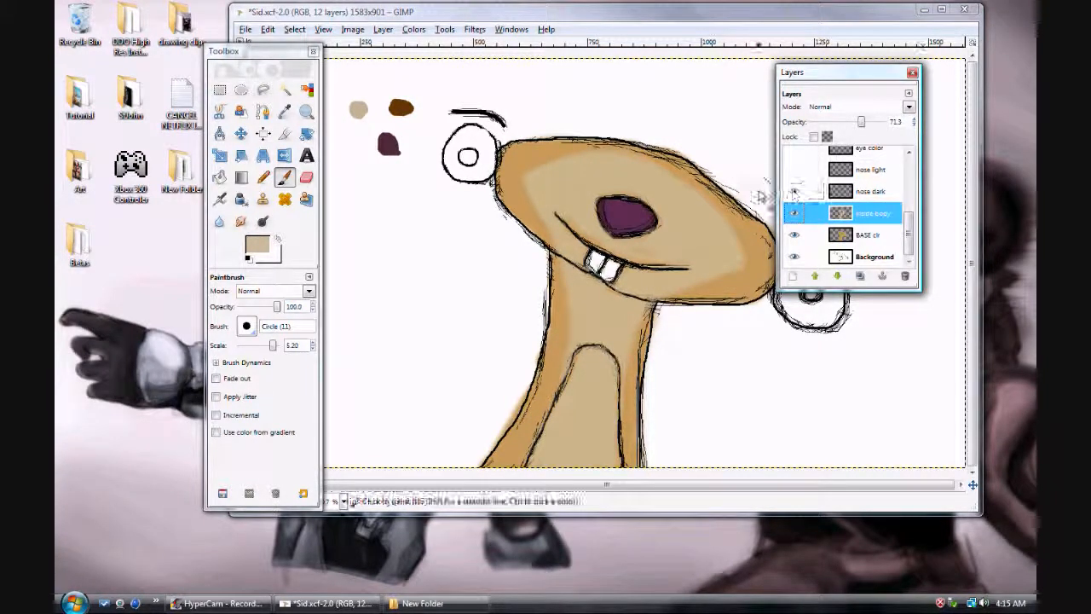
- Pick the dark purple swatch from the Background layer as the foreground color and activate the nose dark layer
{"action": "left_click", "coordinate": [860, 260]}
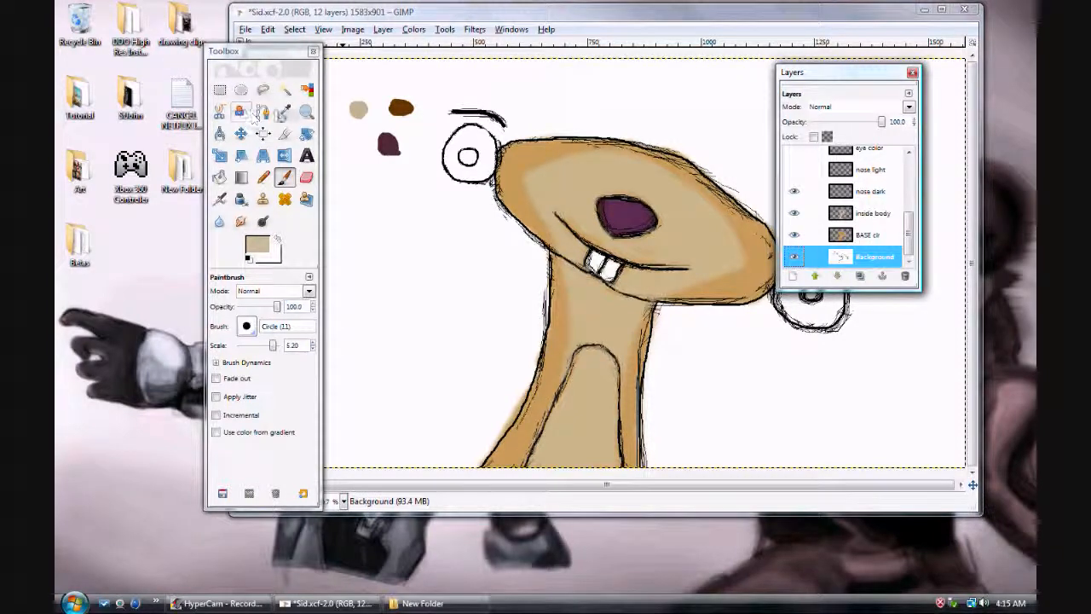
{"action": "left_click", "coordinate": [285, 113]}
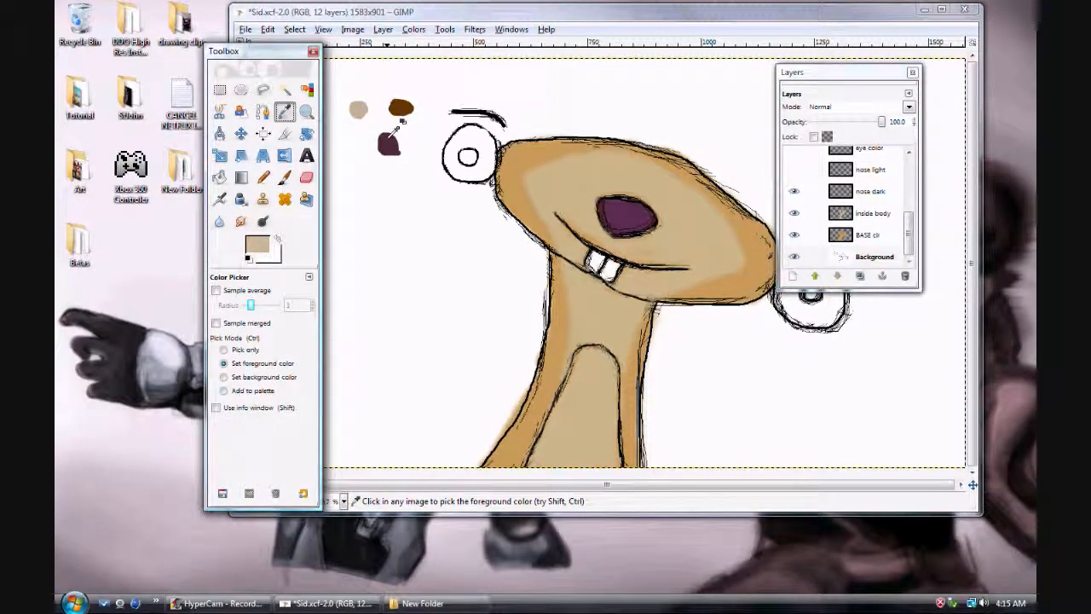
{"action": "left_click", "coordinate": [389, 143]}
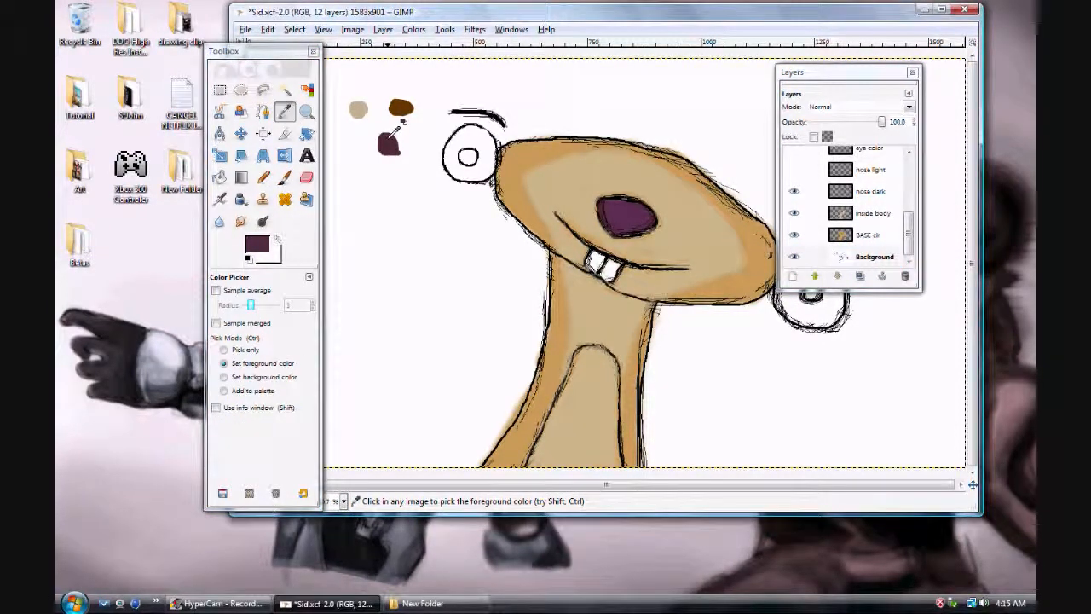
{"action": "left_click", "coordinate": [887, 195]}
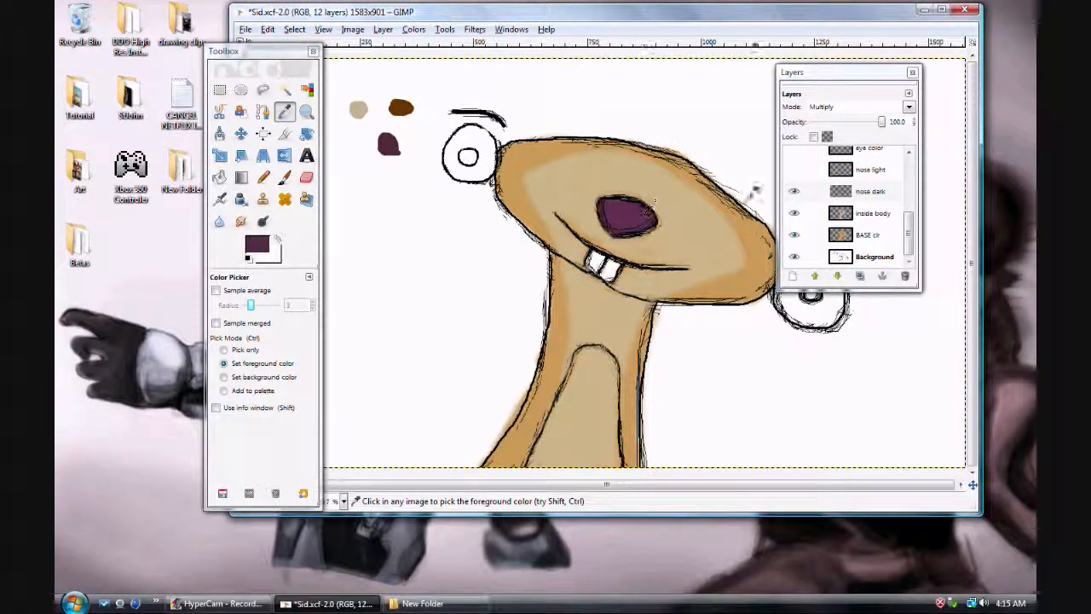
{"action": "left_click", "coordinate": [879, 195]}
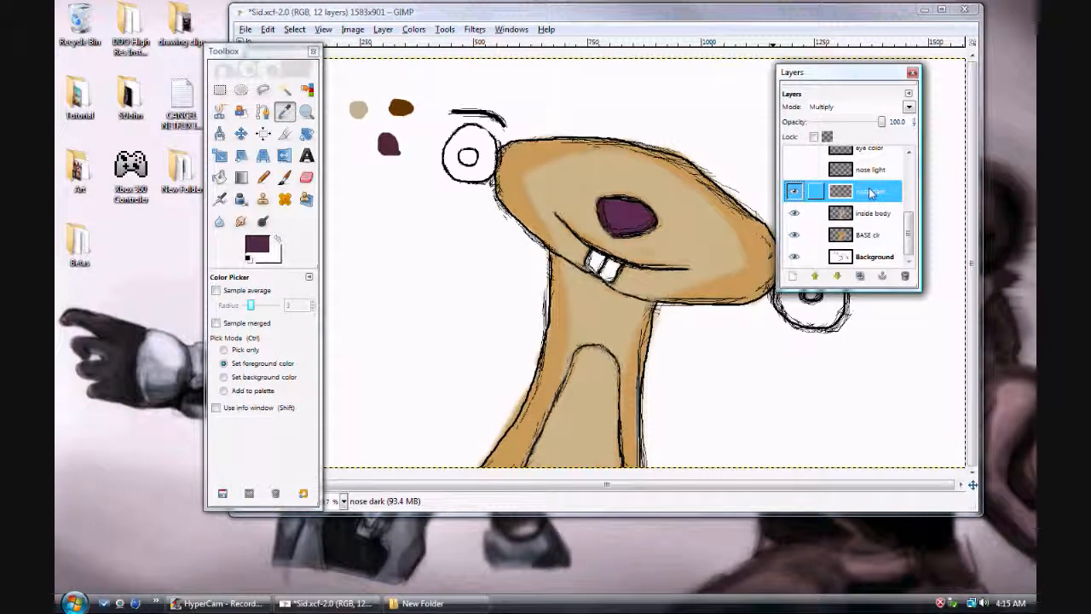
- Cancel a new transparent layer named nose light and show the existing nose light layer instead
{"action": "left_click", "coordinate": [792, 276]}
{"action": "type", "text": "nose light"}
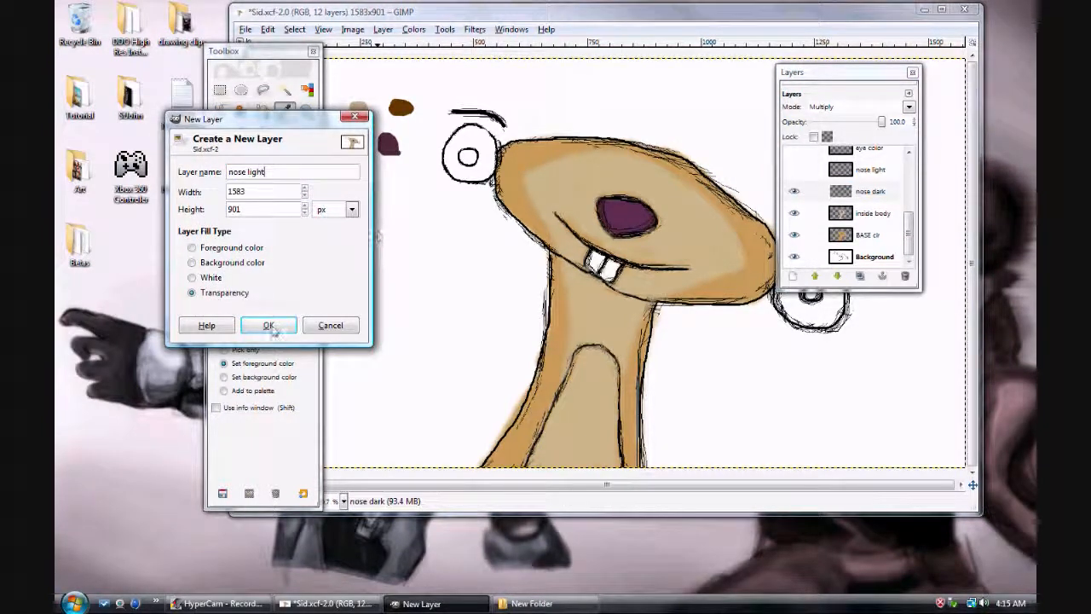
{"action": "left_click", "coordinate": [321, 328]}
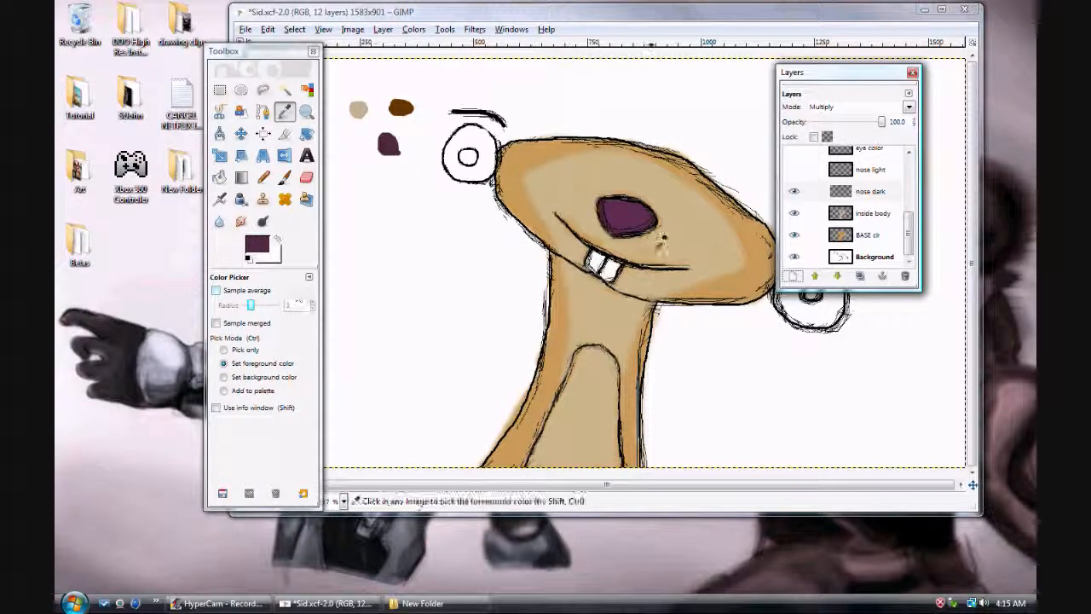
{"action": "left_click", "coordinate": [795, 172]}
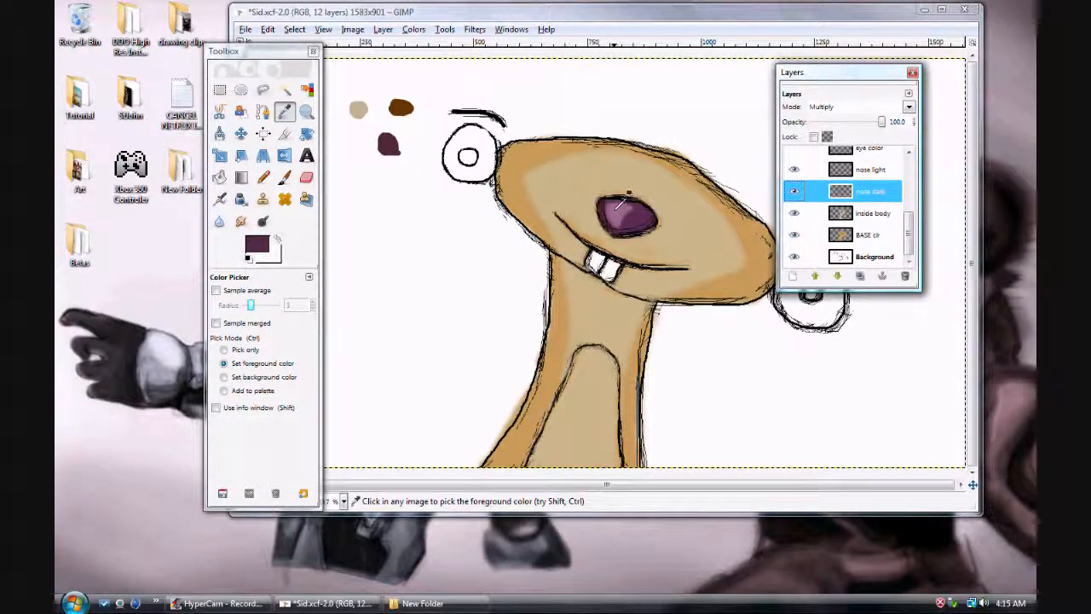
- Show the CRF reference layer and pick the pale pink highlight on the sloth's nose as the foreground color
{"action": "scroll", "coordinate": [878, 205], "scroll_direction": "up", "scroll_amount": 5}
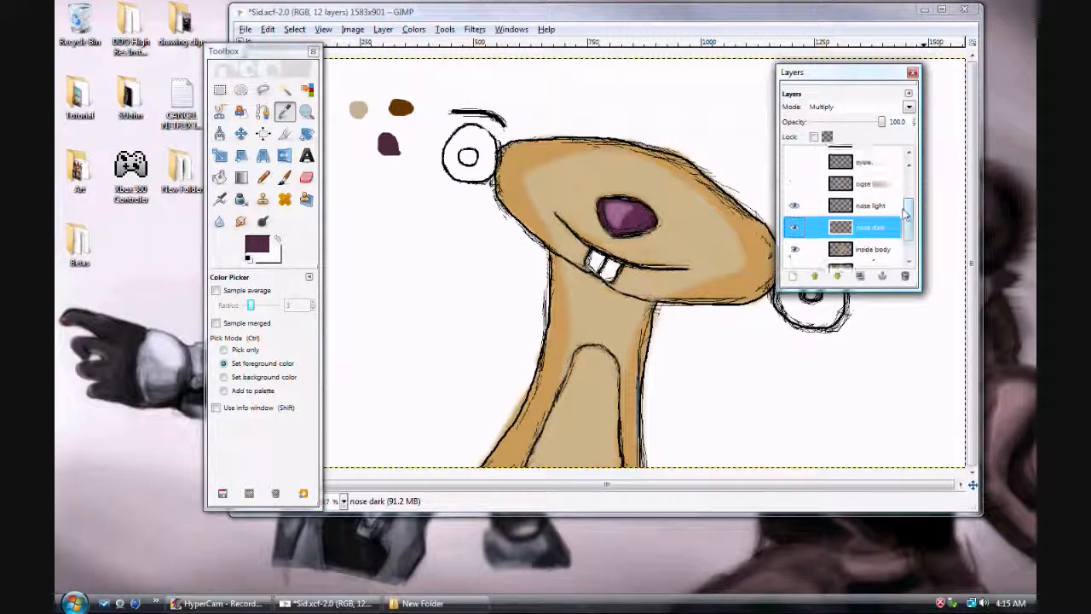
{"action": "left_click", "coordinate": [886, 157]}
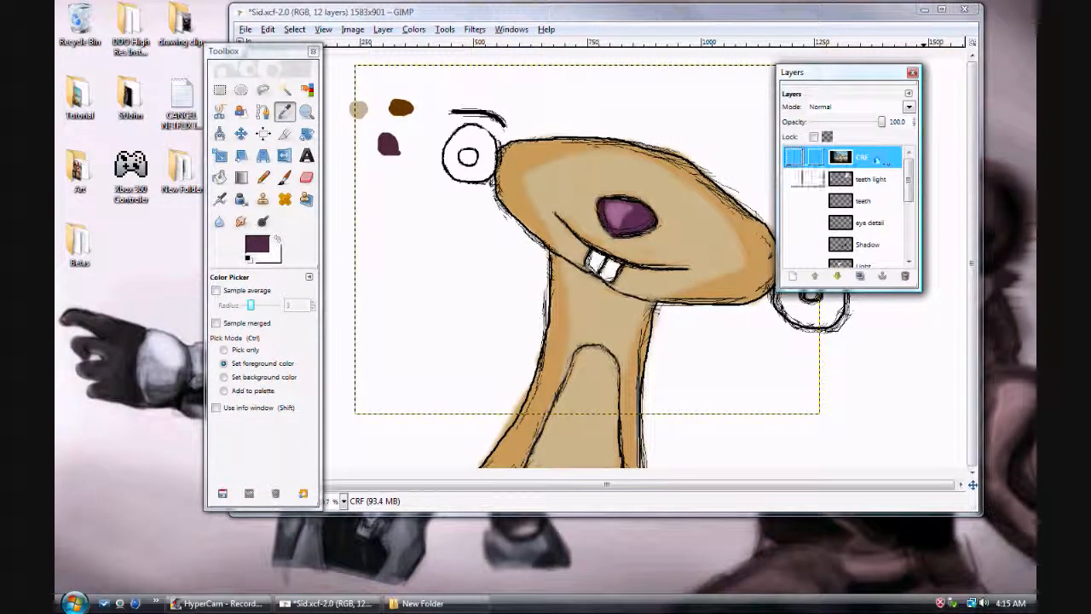
{"action": "left_click", "coordinate": [792, 158]}
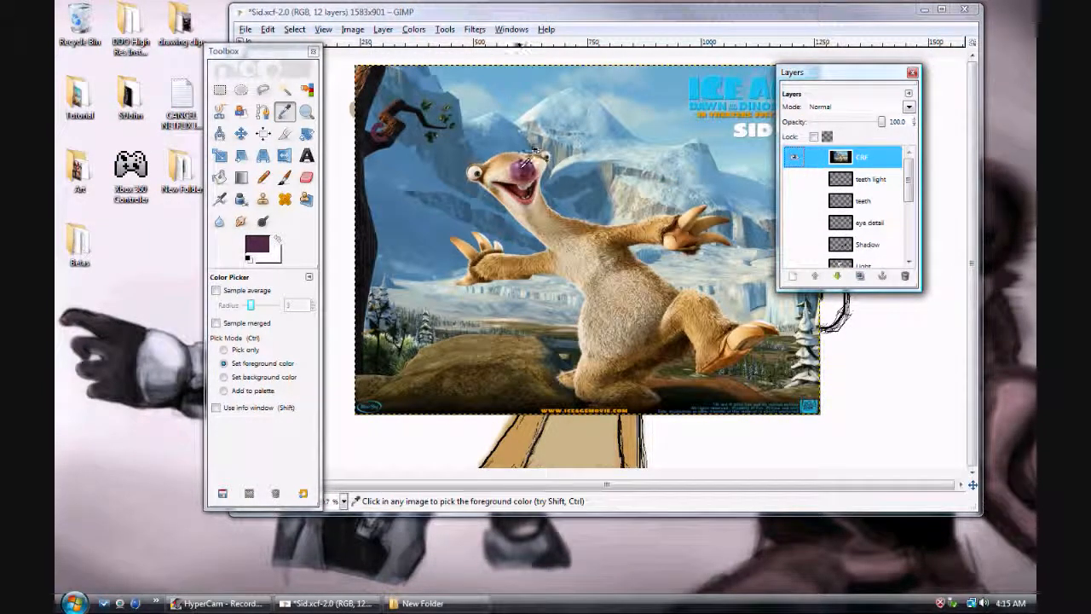
{"action": "left_click", "coordinate": [526, 155]}
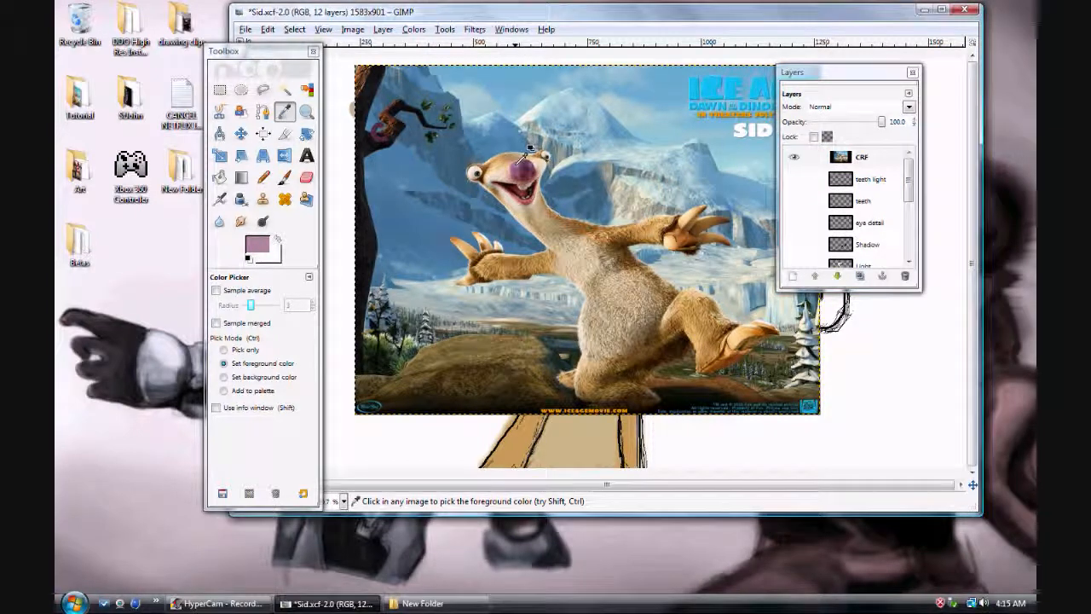
{"action": "left_click", "coordinate": [522, 153]}
- Make the nose light layer active
{"action": "scroll", "coordinate": [861, 213], "scroll_direction": "down", "scroll_amount": 3}
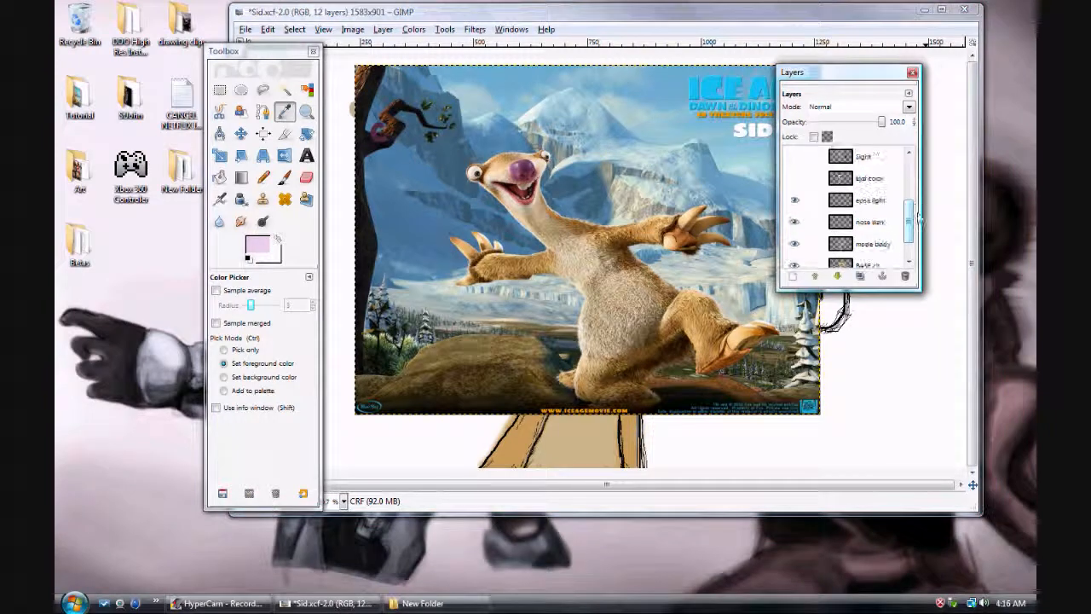
{"action": "left_click", "coordinate": [883, 202]}
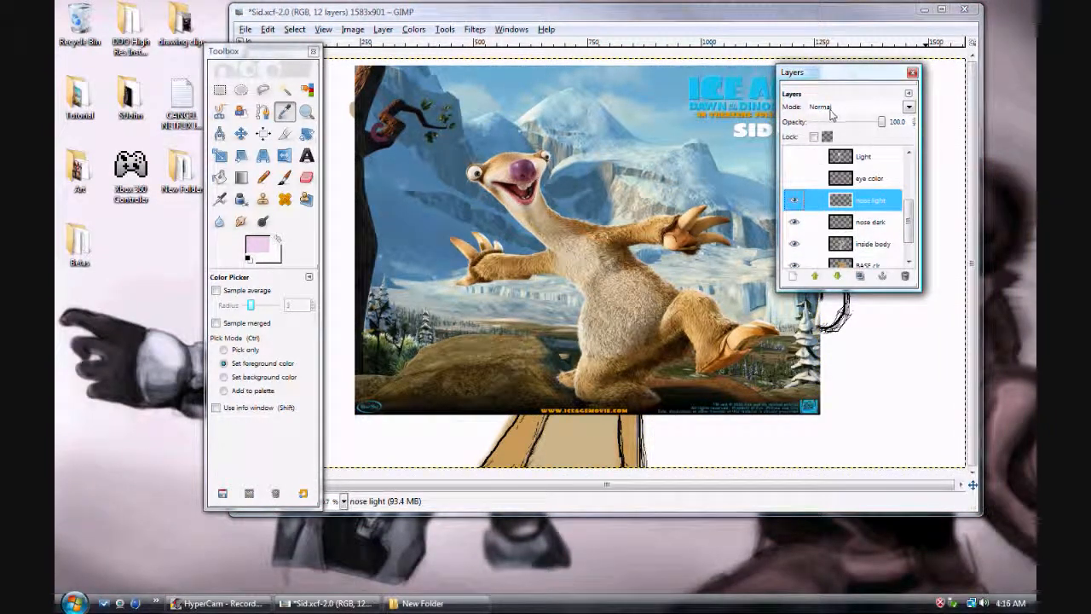
{"action": "left_click_drag", "start_coordinate": [911, 216], "coordinate": [914, 224]}
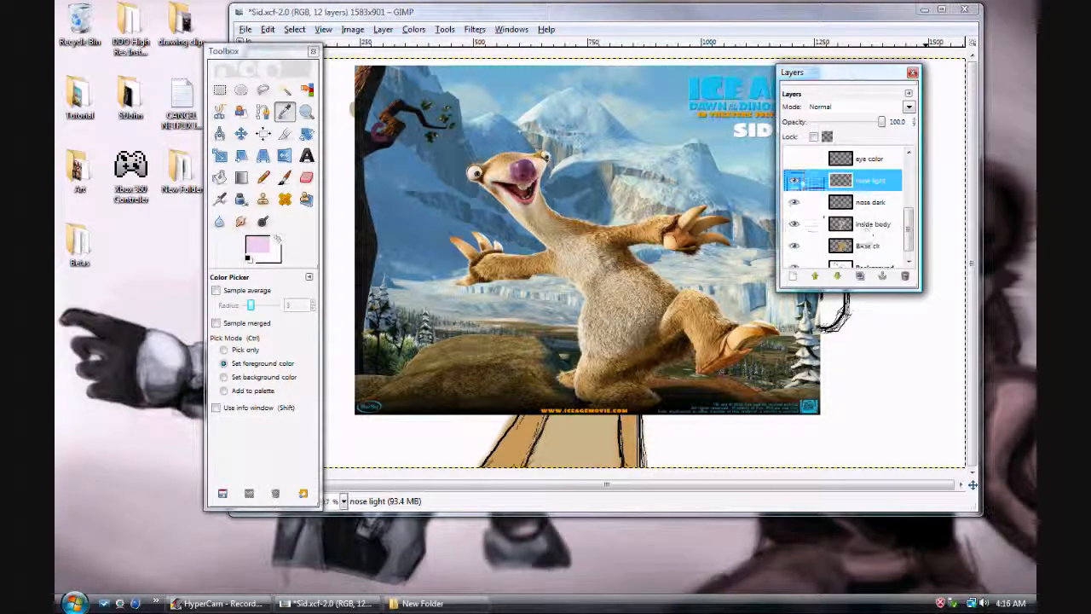
{"action": "scroll", "coordinate": [844, 196], "scroll_direction": "up", "scroll_amount": 3}
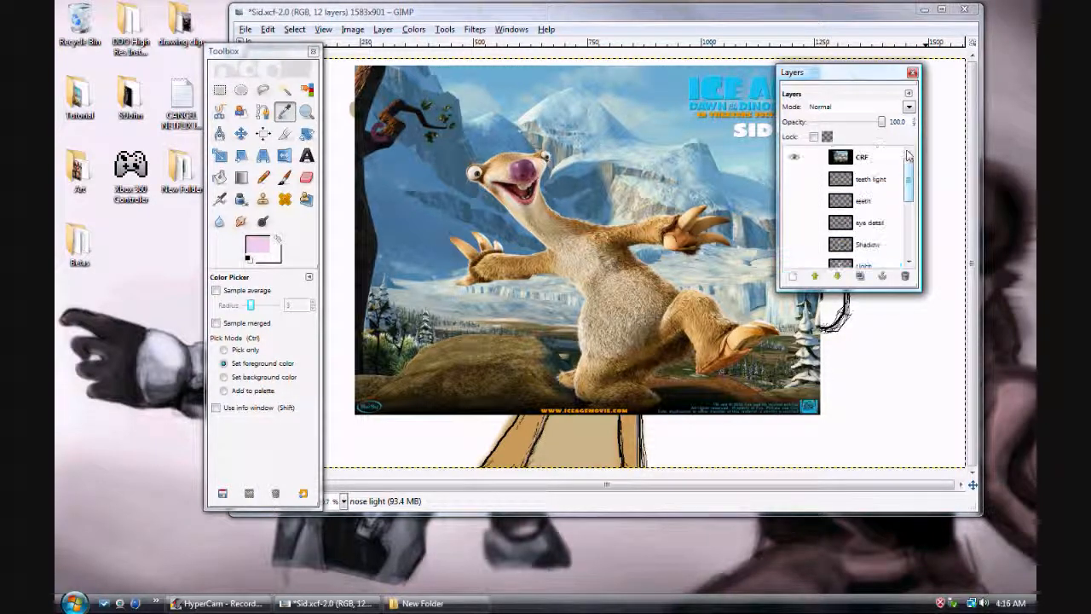
- Hide the CRF reference layer and keep the nose light layer active at 100 opacity
{"action": "left_click", "coordinate": [794, 160]}
{"action": "left_click_drag", "start_coordinate": [908, 181], "coordinate": [915, 243]}
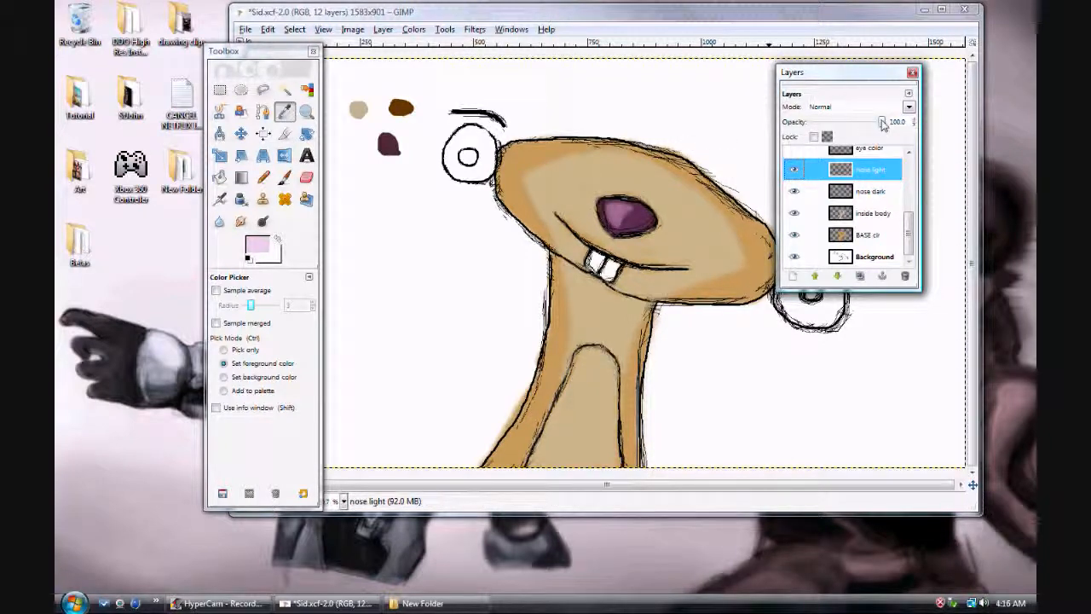
{"action": "mouse_move", "coordinate": [882, 127]}
{"action": "left_mouse_down"}
{"action": "mouse_move", "coordinate": [861, 127]}
{"action": "mouse_move", "coordinate": [895, 126]}
{"action": "left_mouse_up"}
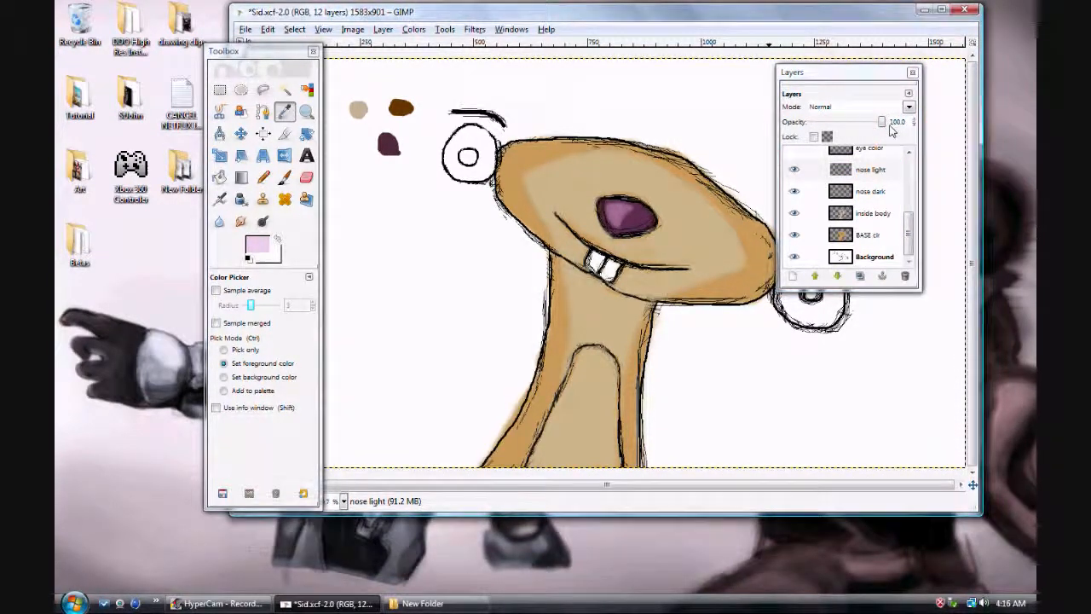
{"action": "mouse_move", "coordinate": [890, 124]}
{"action": "left_mouse_down"}
{"action": "mouse_move", "coordinate": [834, 128]}
{"action": "mouse_move", "coordinate": [891, 132]}
{"action": "left_mouse_up"}
{"action": "left_click", "coordinate": [878, 169]}
{"action": "left_click_drag", "start_coordinate": [908, 240], "coordinate": [909, 221]}
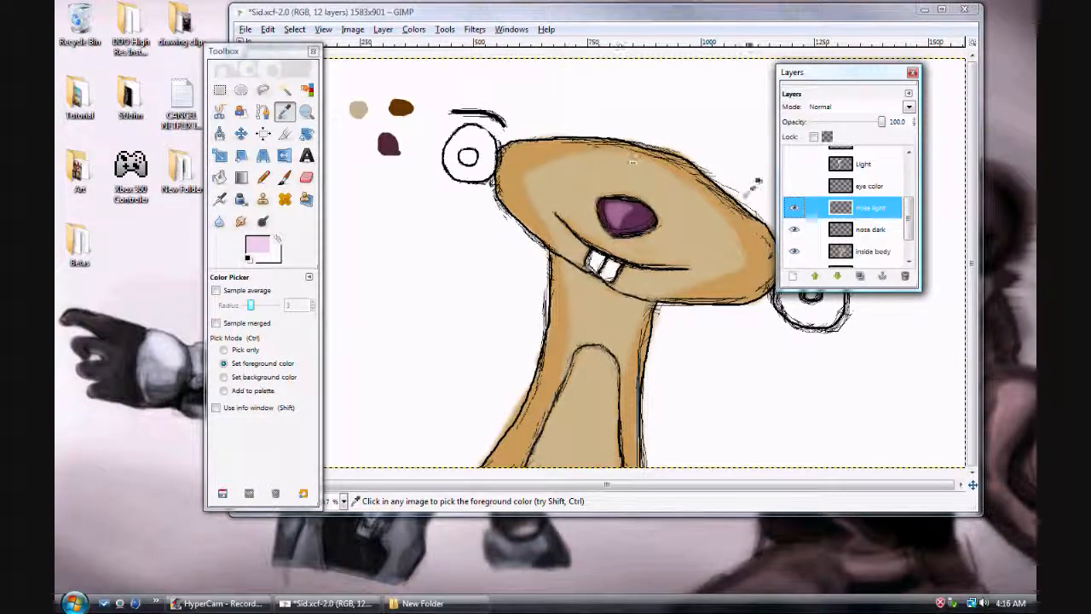
{"action": "left_click", "coordinate": [878, 214]}
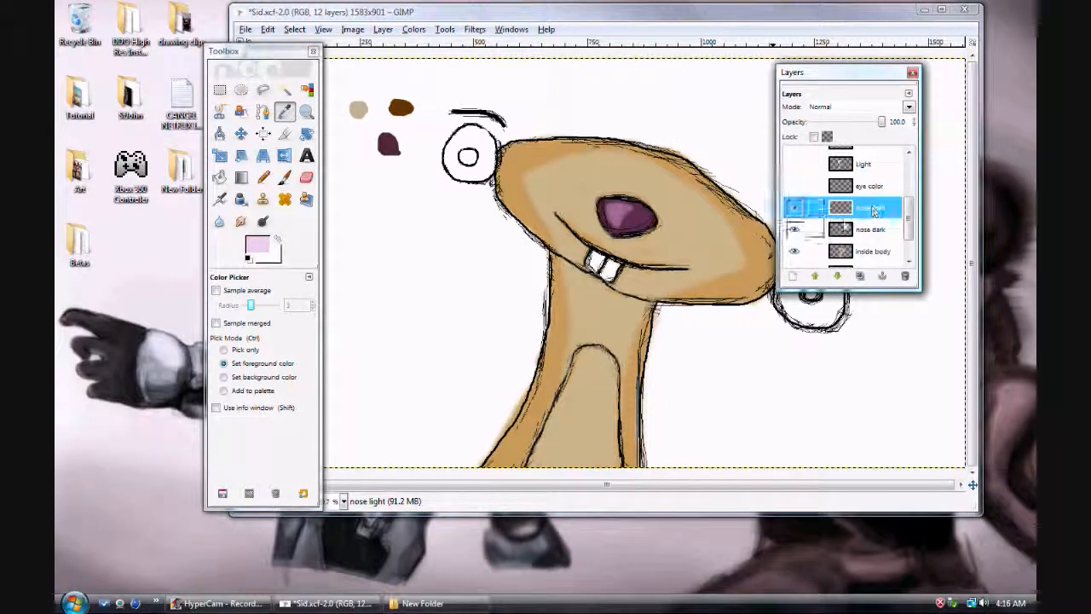
- Cancel a new transparent layer named eye color and show the existing eye color layer instead
{"action": "left_click", "coordinate": [792, 276]}
{"action": "type", "text": "eye color"}
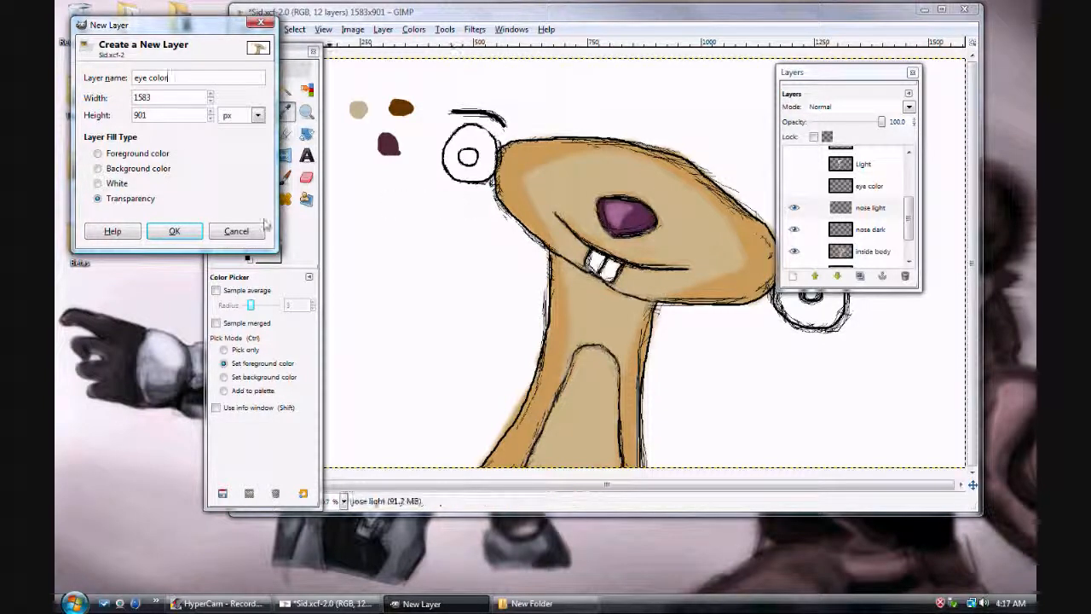
{"action": "left_click", "coordinate": [174, 231]}
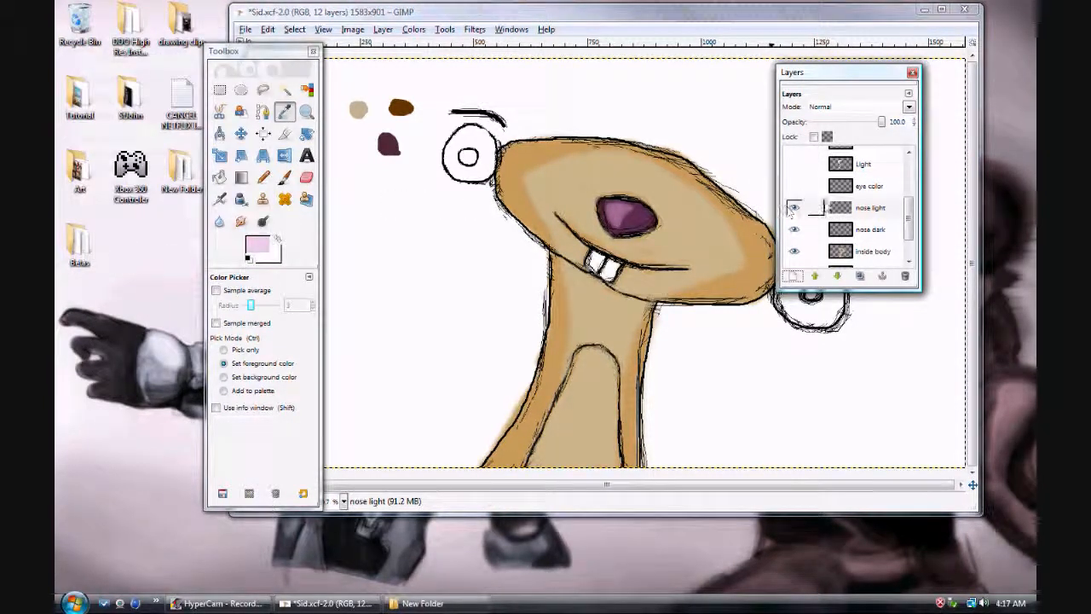
{"action": "left_click", "coordinate": [796, 207]}
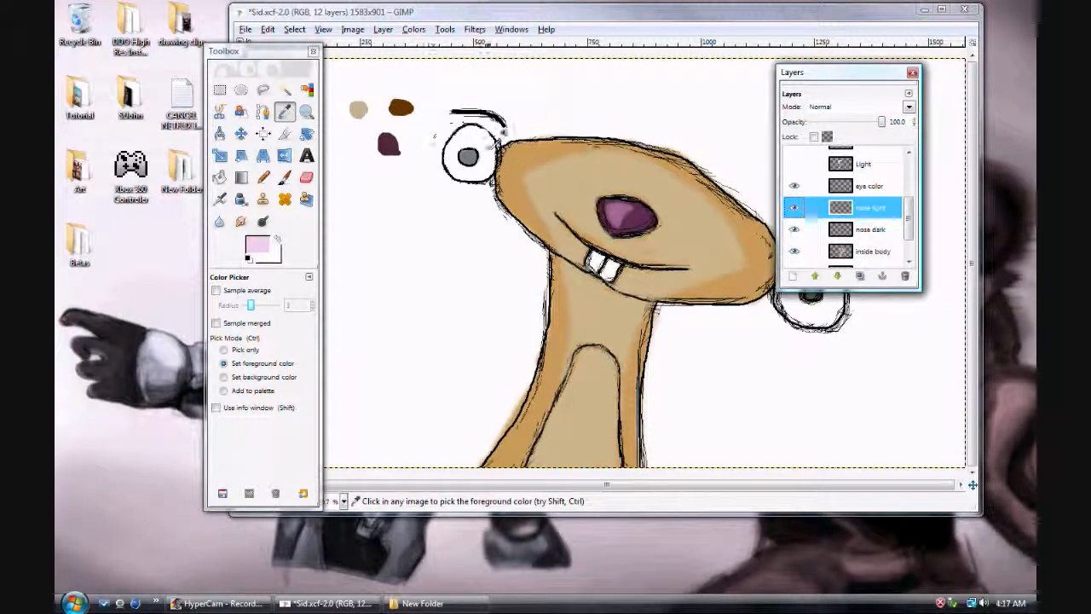
- Show the CRF reference layer and pick the gray-green of the sloth's iris as the foreground color
{"action": "left_click_drag", "start_coordinate": [909, 225], "coordinate": [911, 168]}
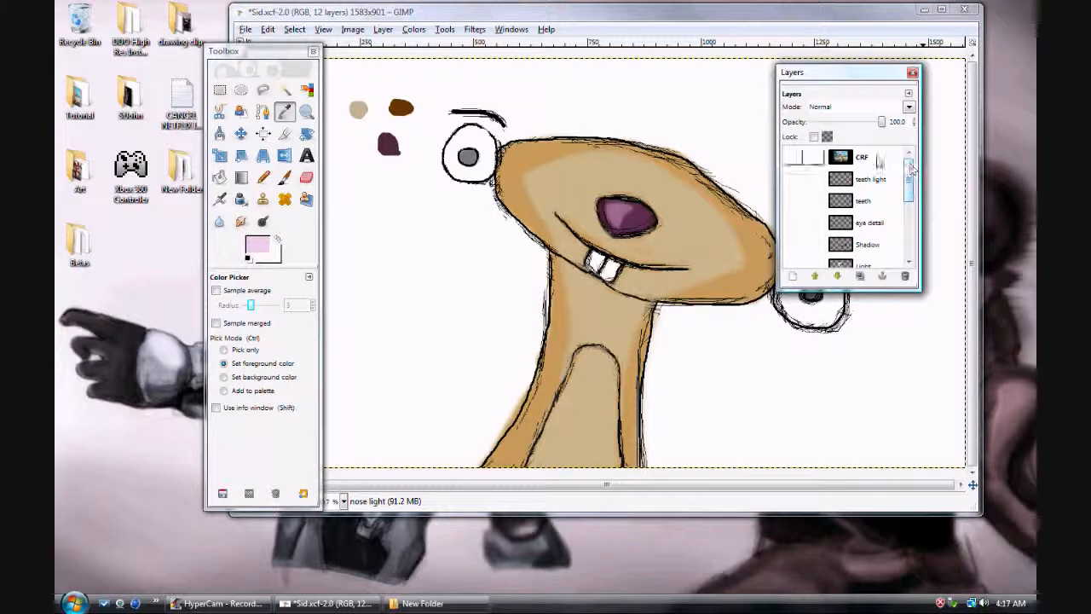
{"action": "left_click", "coordinate": [860, 157]}
{"action": "left_click", "coordinate": [793, 157]}
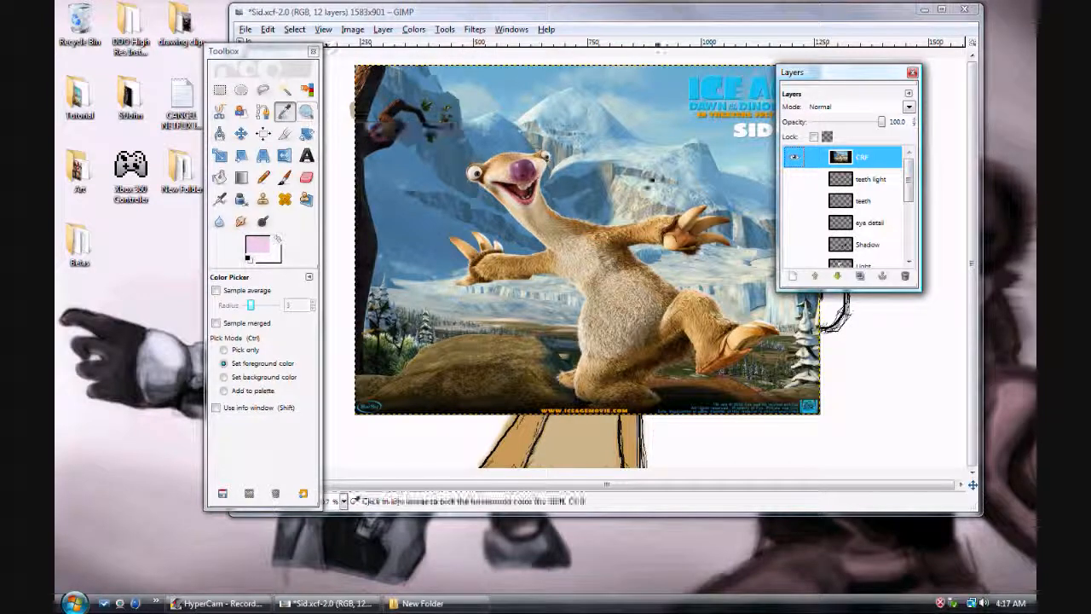
{"action": "key", "text": "z"}
{"action": "left_click", "coordinate": [480, 175]}
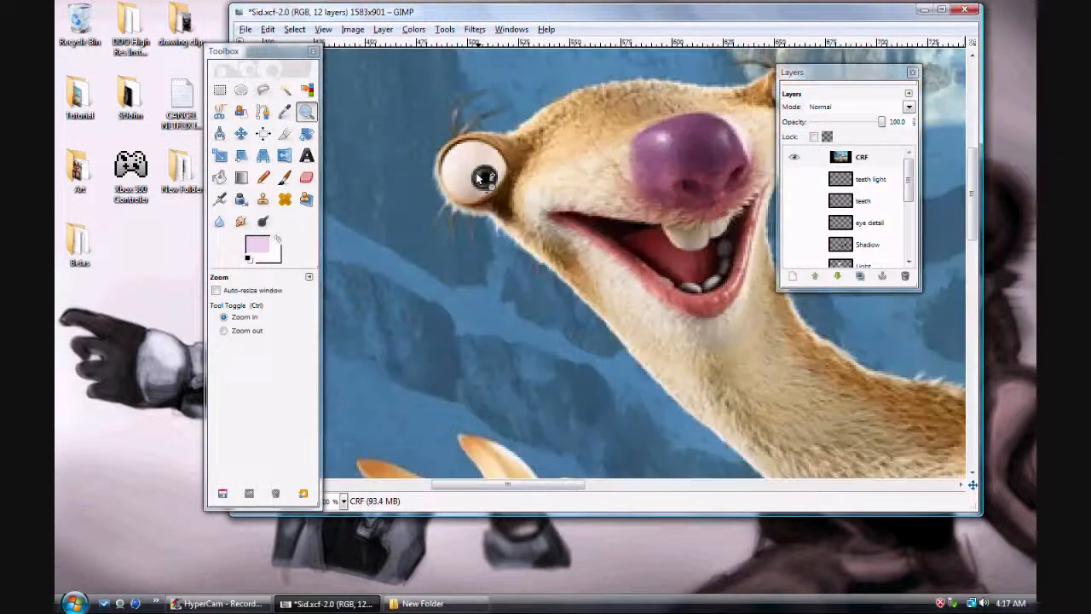
{"action": "left_click", "coordinate": [482, 176]}
{"action": "left_click", "coordinate": [482, 176]}
{"action": "left_click", "coordinate": [482, 177]}
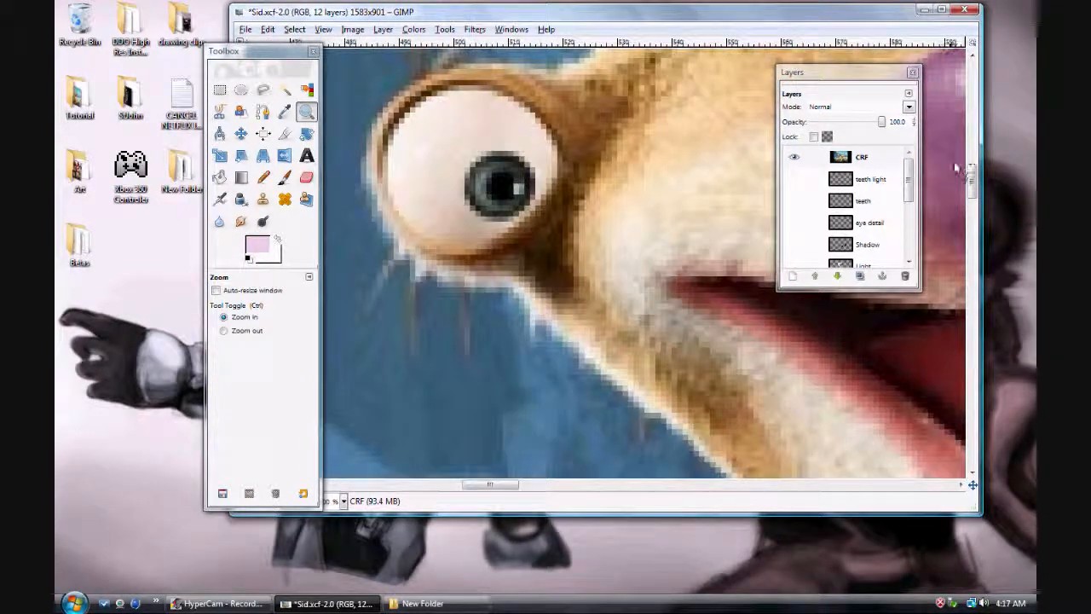
{"action": "left_click", "coordinate": [881, 160]}
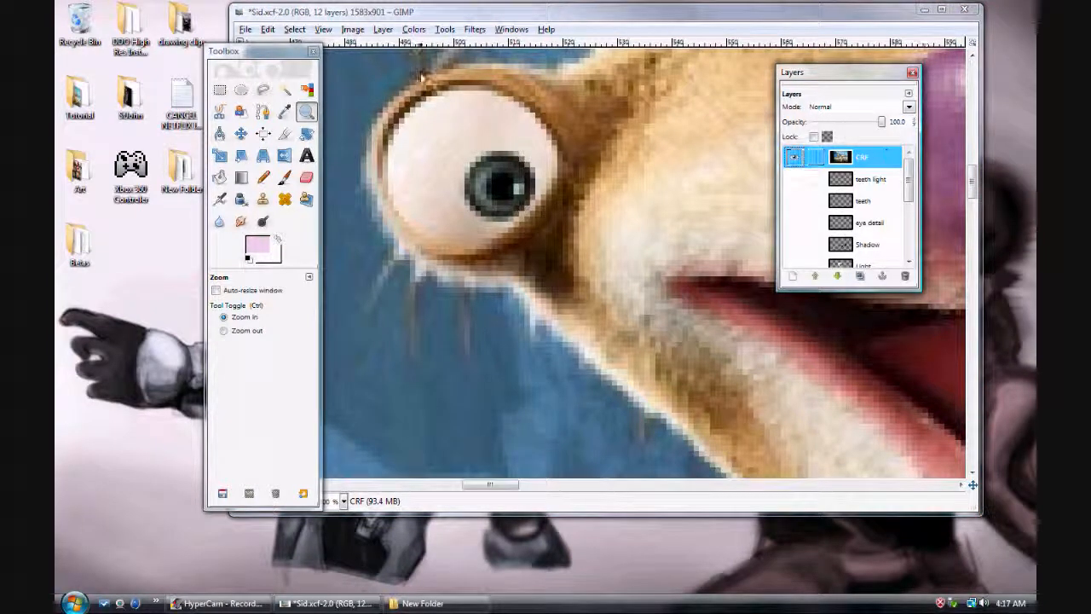
{"action": "left_click", "coordinate": [283, 111]}
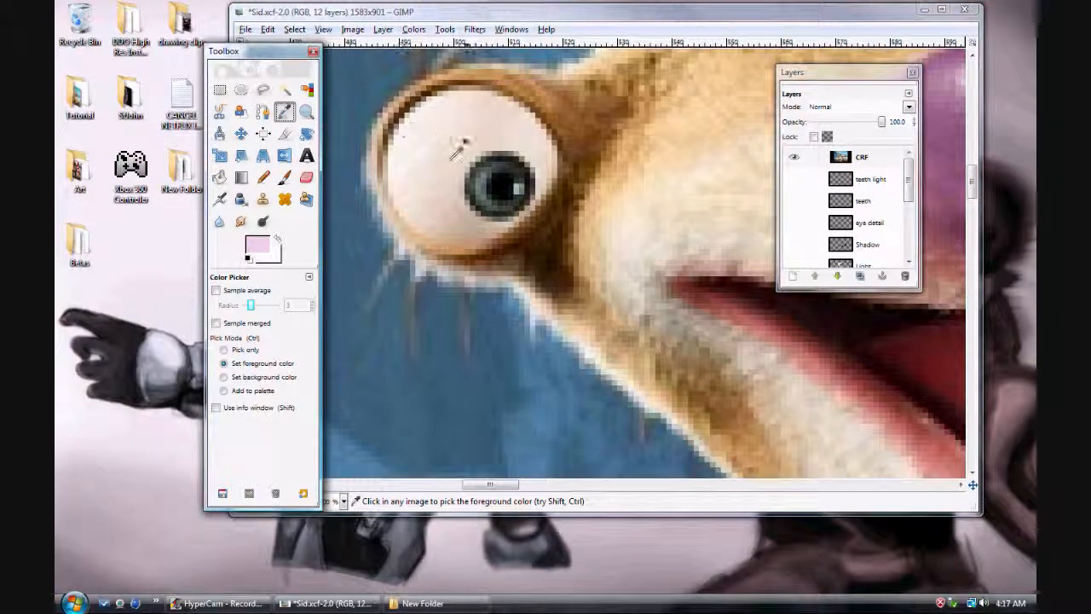
{"action": "left_click", "coordinate": [500, 158]}
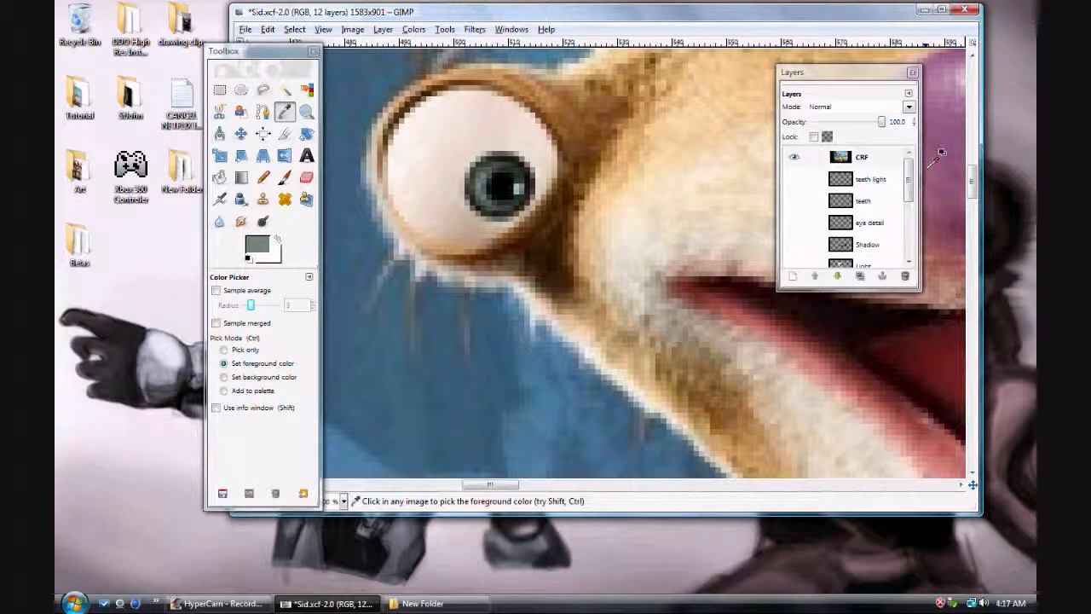
- Make the eye color layer active and hide the CRF reference layer
{"action": "scroll", "coordinate": [910, 181], "scroll_direction": "down", "scroll_amount": 3}
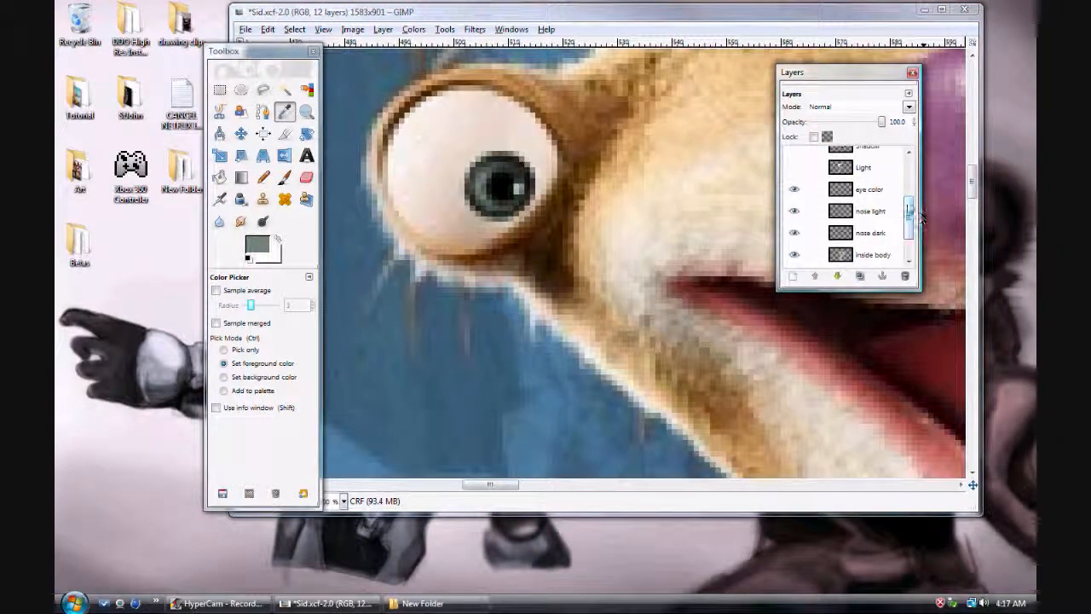
{"action": "left_click", "coordinate": [886, 196]}
{"action": "scroll", "coordinate": [852, 183], "scroll_direction": "up", "scroll_amount": 3}
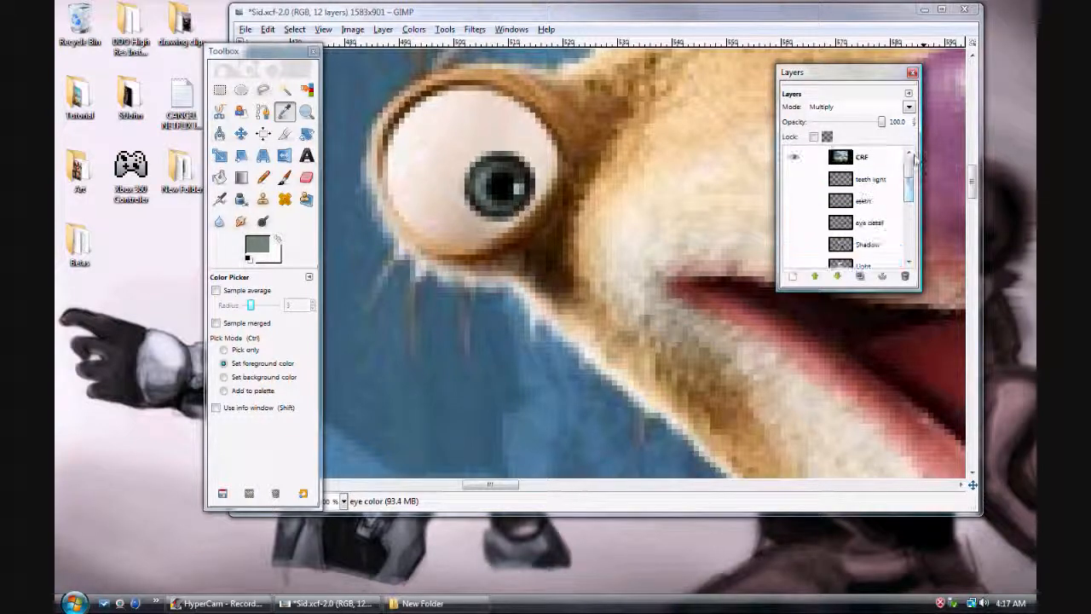
{"action": "left_click", "coordinate": [793, 158]}
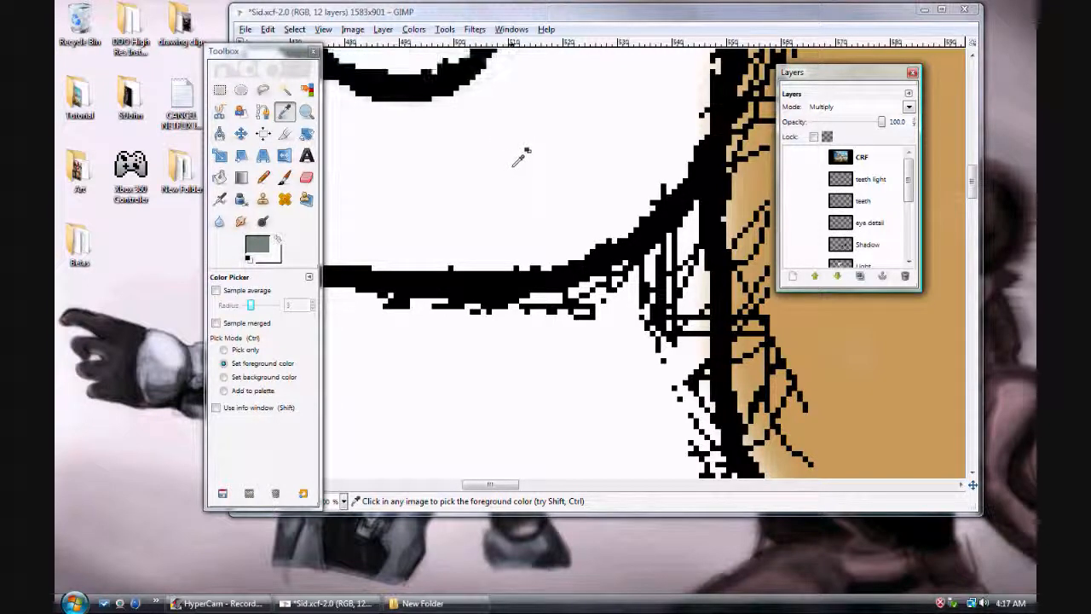
- Examine the gray-green fill of the drawing's iris and its edges, up close and within the whole head
{"action": "scroll", "coordinate": [797, 187], "scroll_direction": "down", "scroll_amount": 4}
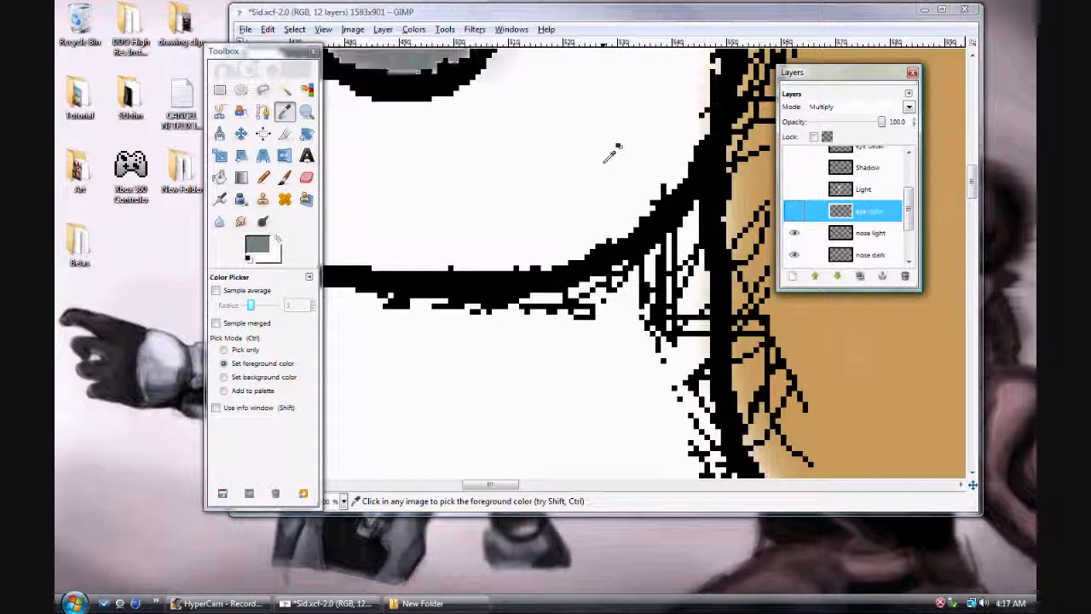
{"action": "scroll", "coordinate": [606, 158], "scroll_direction": "up", "scroll_amount": 5}
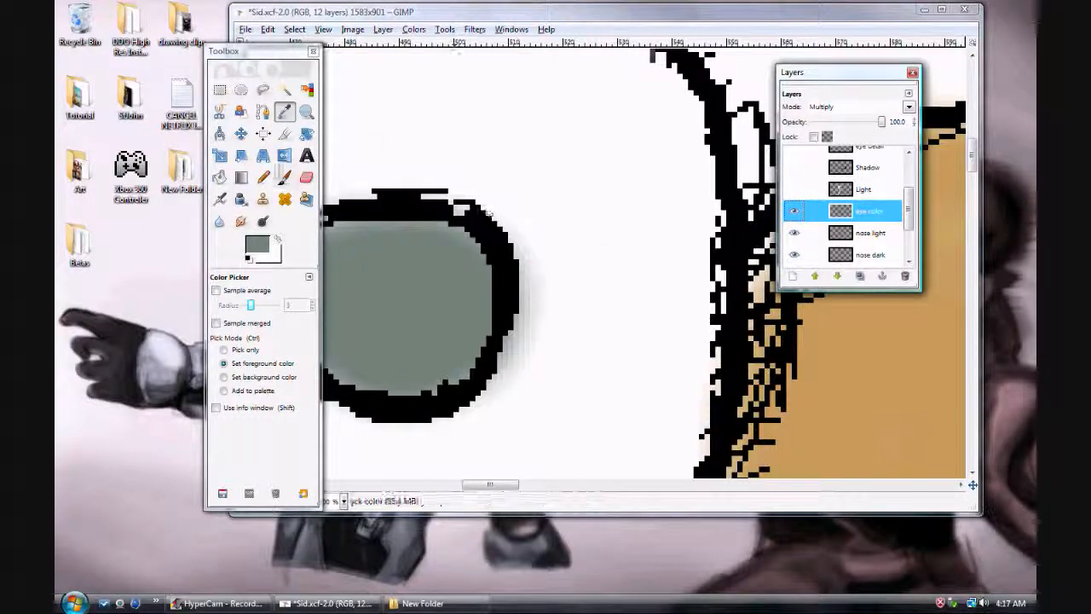
{"action": "key", "text": "p"}
{"action": "left_click_drag", "start_coordinate": [378, 214], "coordinate": [482, 274]}
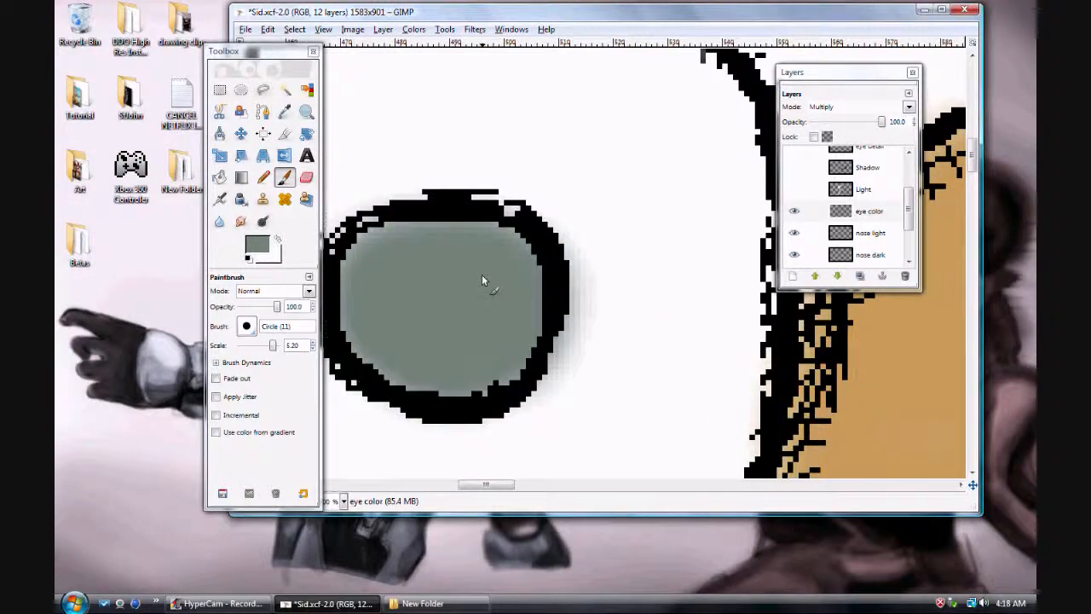
{"action": "mouse_move", "coordinate": [481, 275]}
{"action": "left_mouse_down"}
{"action": "mouse_move", "coordinate": [594, 297]}
{"action": "mouse_move", "coordinate": [630, 224]}
{"action": "mouse_move", "coordinate": [605, 151]}
{"action": "mouse_move", "coordinate": [545, 265]}
{"action": "mouse_move", "coordinate": [645, 222]}
{"action": "mouse_move", "coordinate": [574, 199]}
{"action": "mouse_move", "coordinate": [584, 197]}
{"action": "left_mouse_up"}
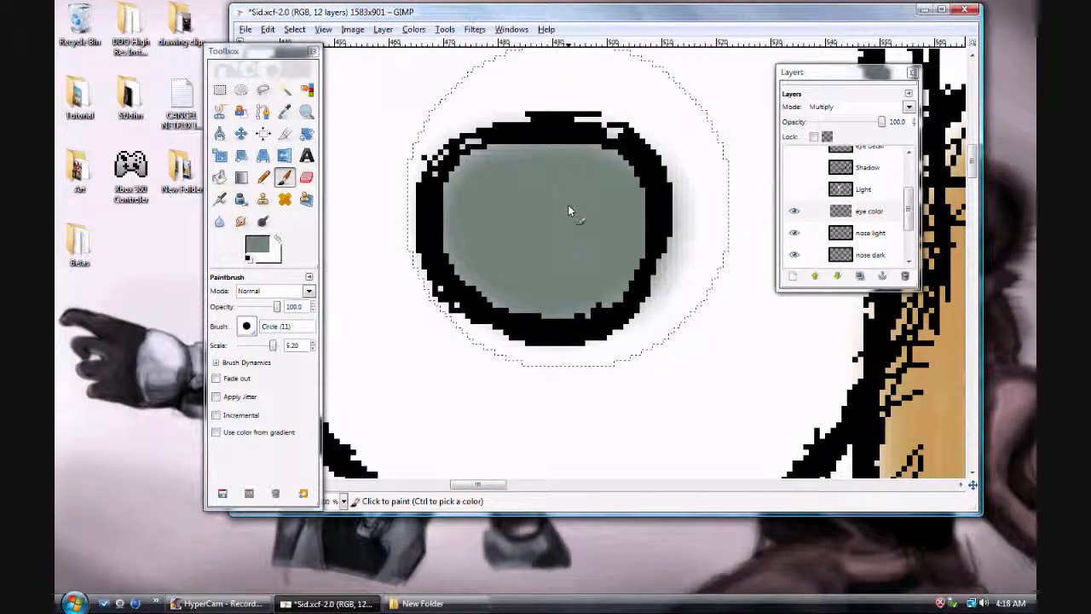
{"action": "key", "text": "z"}
{"action": "key", "text": "ctrl+shift+a"}
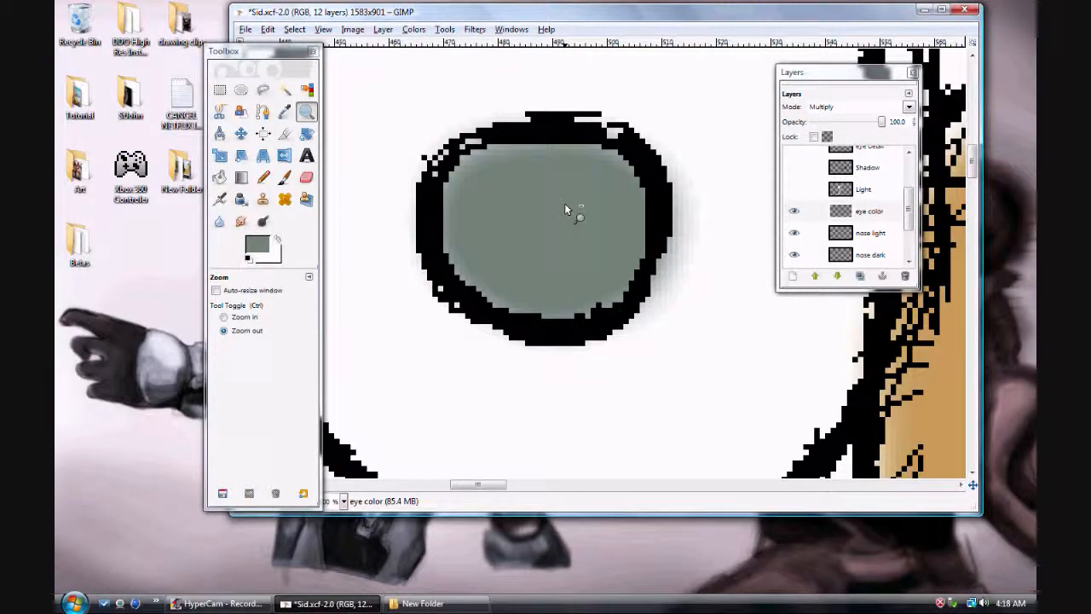
{"action": "left_click", "coordinate": [565, 207], "text": "ctrl"}
{"action": "left_click", "coordinate": [565, 207], "text": "ctrl"}
{"action": "left_click", "coordinate": [565, 207], "text": "ctrl"}
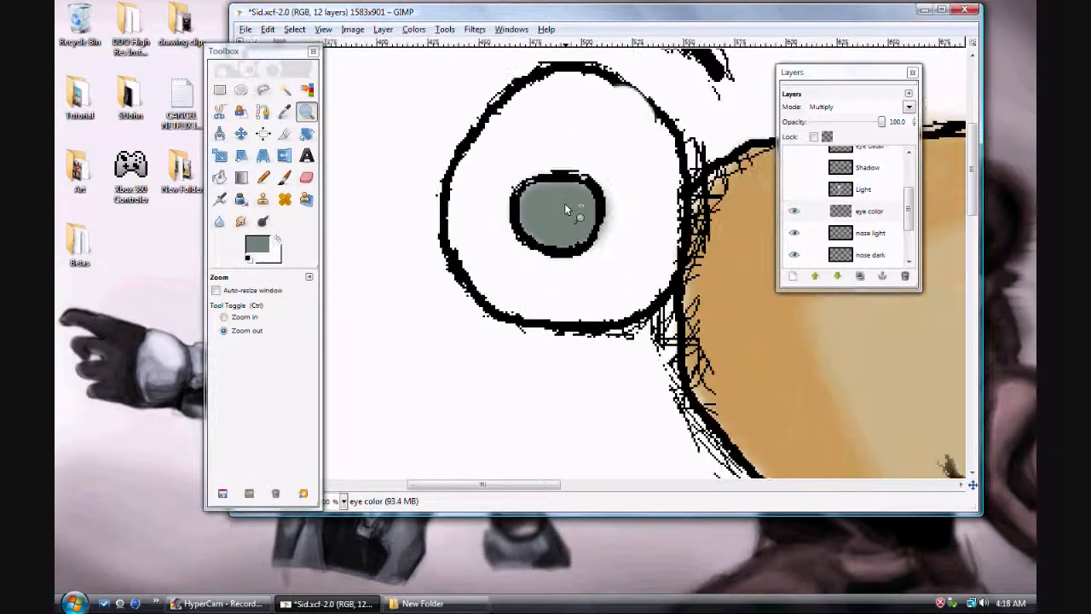
{"action": "left_click", "coordinate": [564, 207], "text": "ctrl"}
{"action": "left_click", "coordinate": [565, 208], "text": "ctrl"}
{"action": "left_click", "coordinate": [565, 208], "text": "ctrl"}
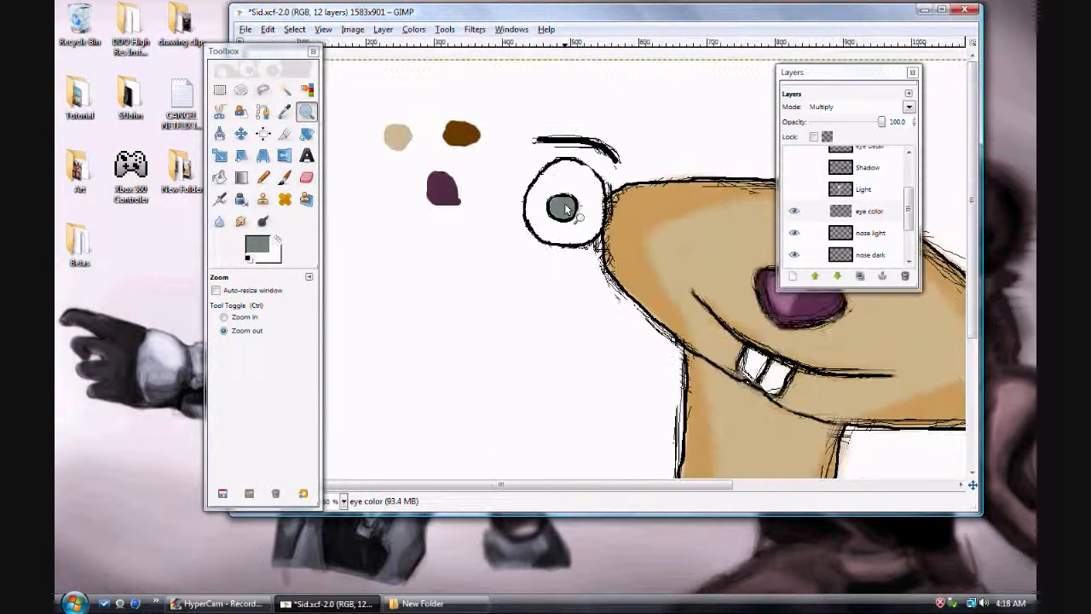
{"action": "left_click", "coordinate": [564, 207], "text": "ctrl"}
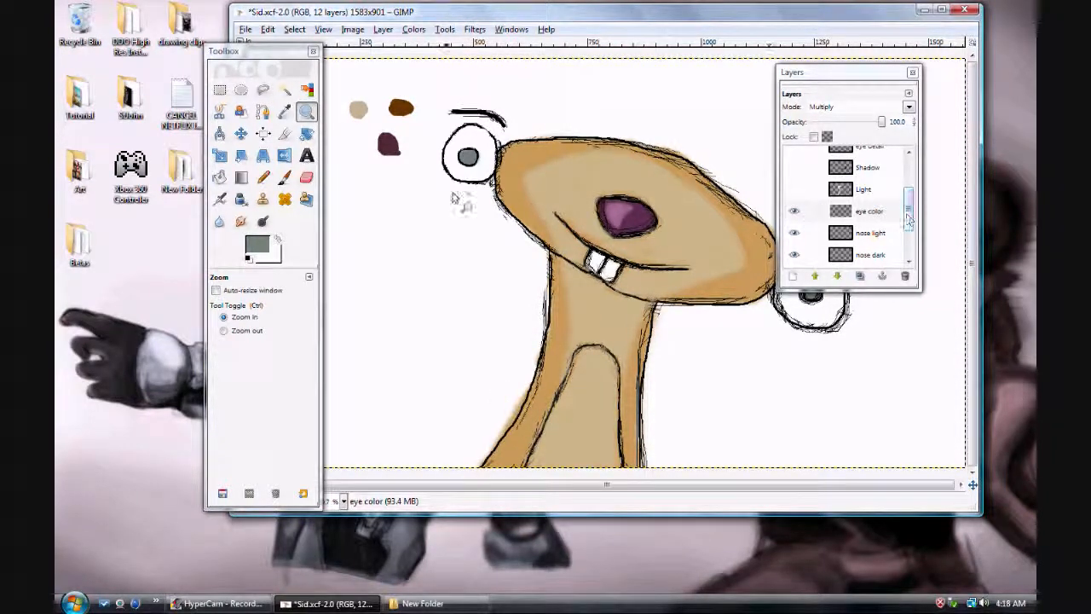
- Paint a vertical test stroke with the Circle Fuzzy (17) brush on the blank area beside the neck
{"action": "left_click", "coordinate": [284, 177]}
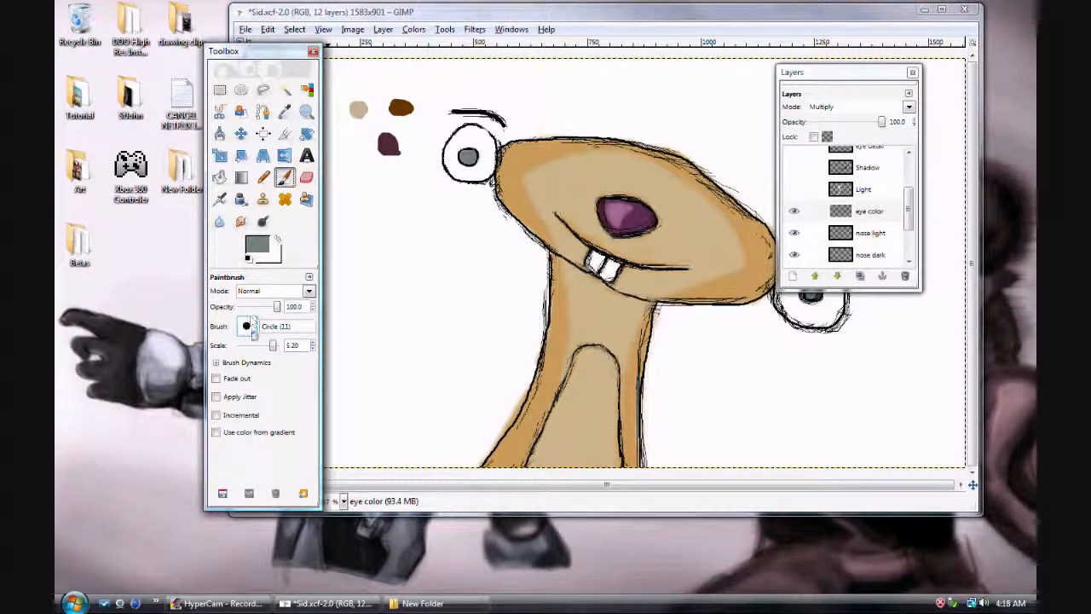
{"action": "left_click", "coordinate": [247, 327]}
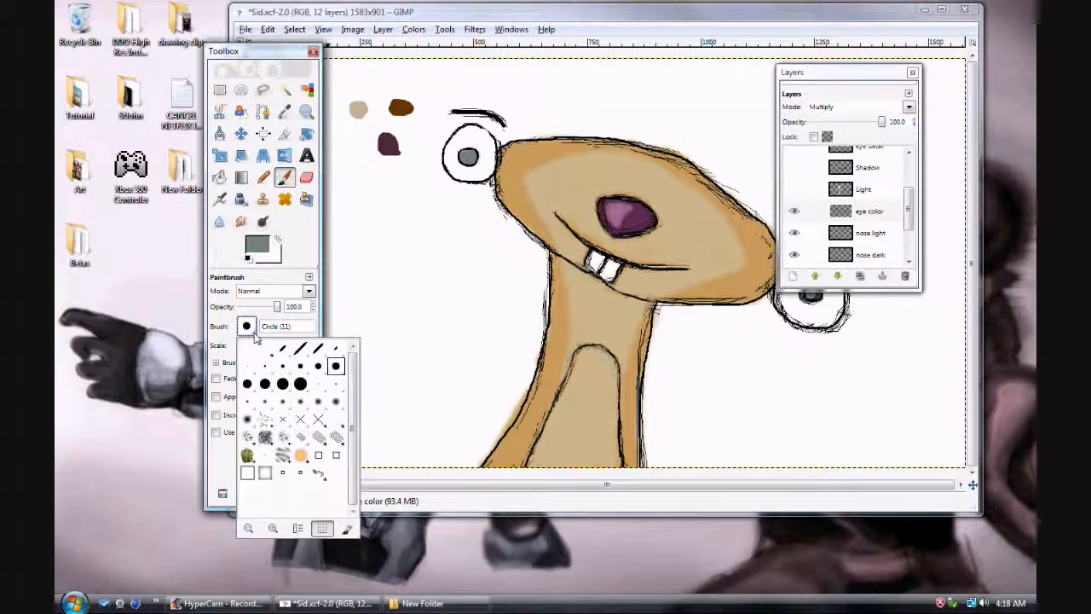
{"action": "left_click", "coordinate": [336, 408]}
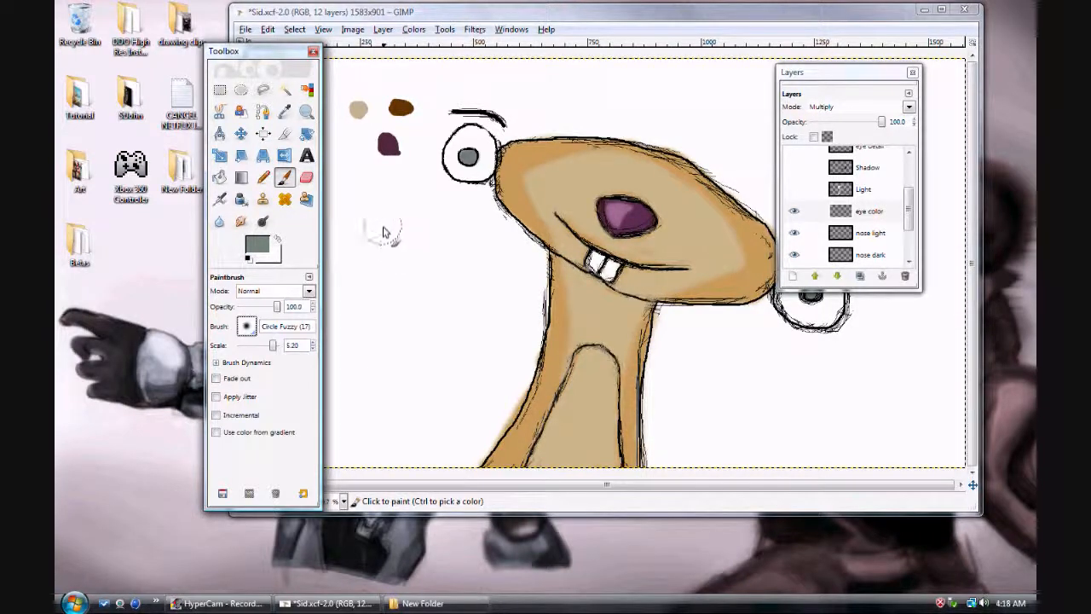
{"action": "left_click_drag", "start_coordinate": [378, 226], "coordinate": [388, 334]}
- Paint a hard-edged test stroke with the Circle (19) brush beside the fuzzy one for comparison
{"action": "left_click", "coordinate": [246, 325]}
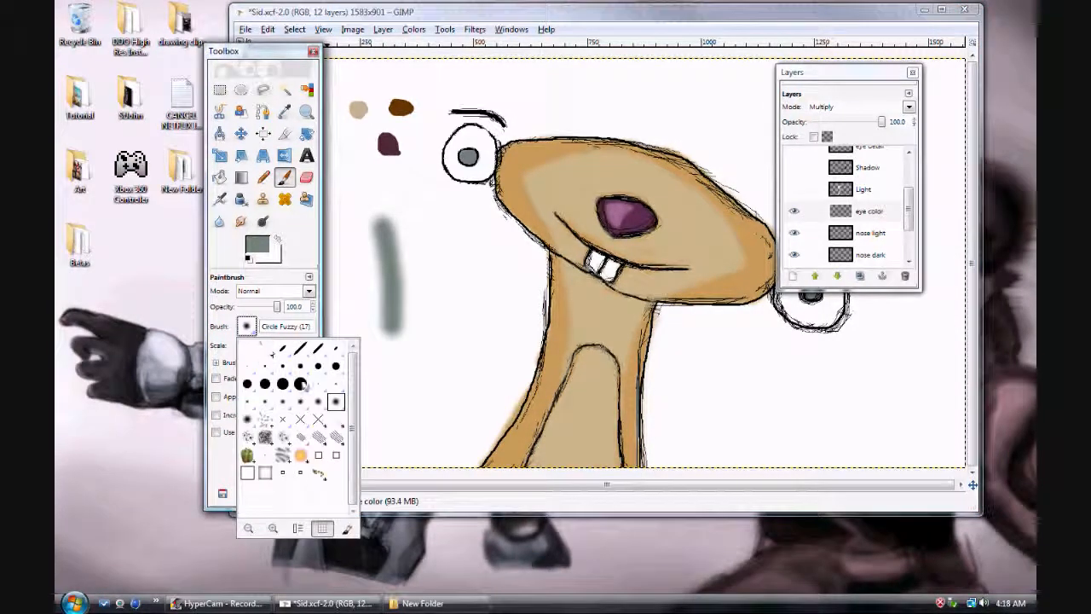
{"action": "left_click", "coordinate": [307, 389]}
{"action": "left_click_drag", "start_coordinate": [439, 211], "coordinate": [467, 314]}
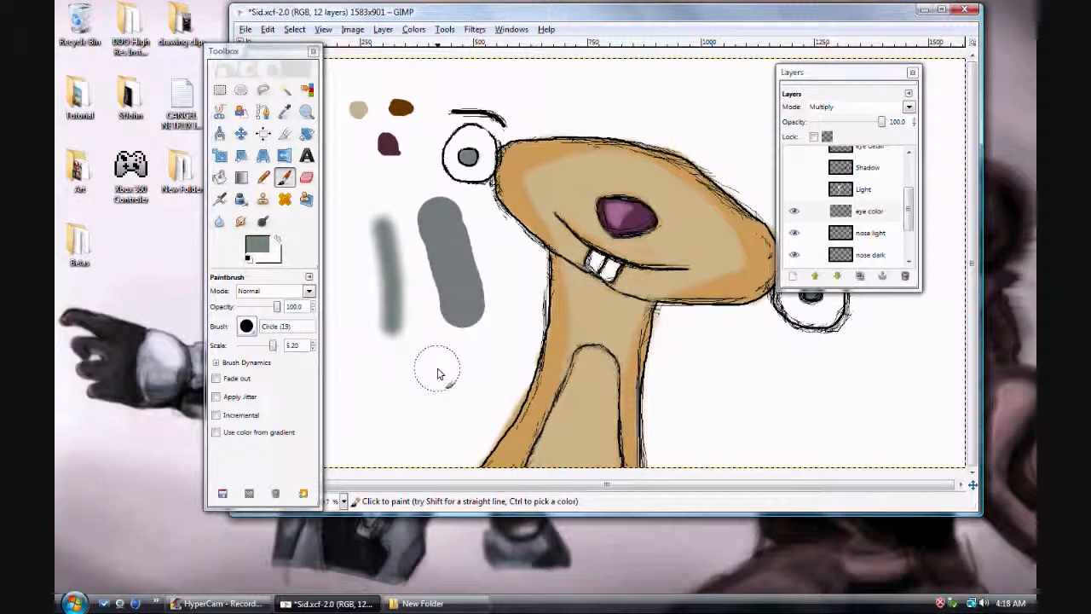
{"action": "left_click", "coordinate": [247, 327]}
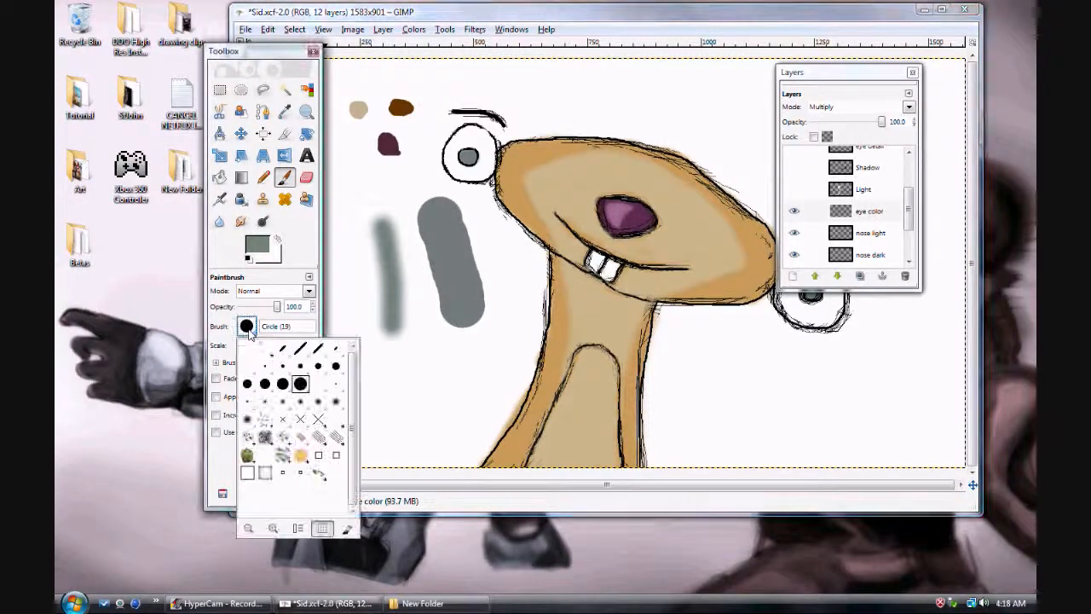
{"action": "left_click", "coordinate": [386, 262]}
{"action": "mouse_move", "coordinate": [389, 332]}
{"action": "left_mouse_down"}
{"action": "mouse_move", "coordinate": [392, 232]}
{"action": "mouse_move", "coordinate": [384, 341]}
{"action": "mouse_move", "coordinate": [366, 316]}
{"action": "mouse_move", "coordinate": [384, 310]}
{"action": "left_mouse_up"}
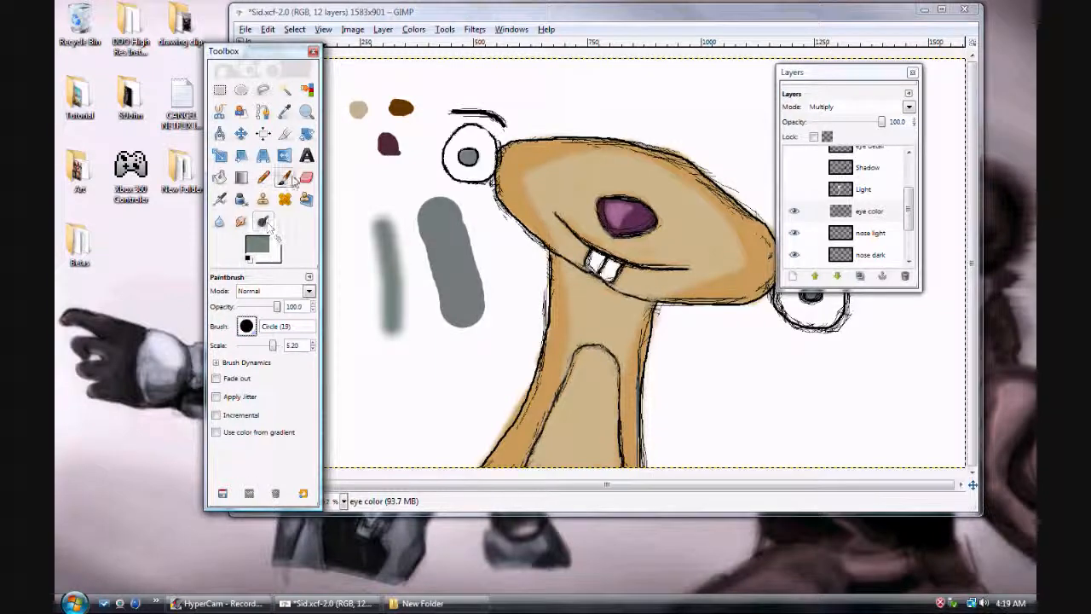
- Undo both gray-green brush test strokes
{"action": "left_click", "coordinate": [246, 326]}
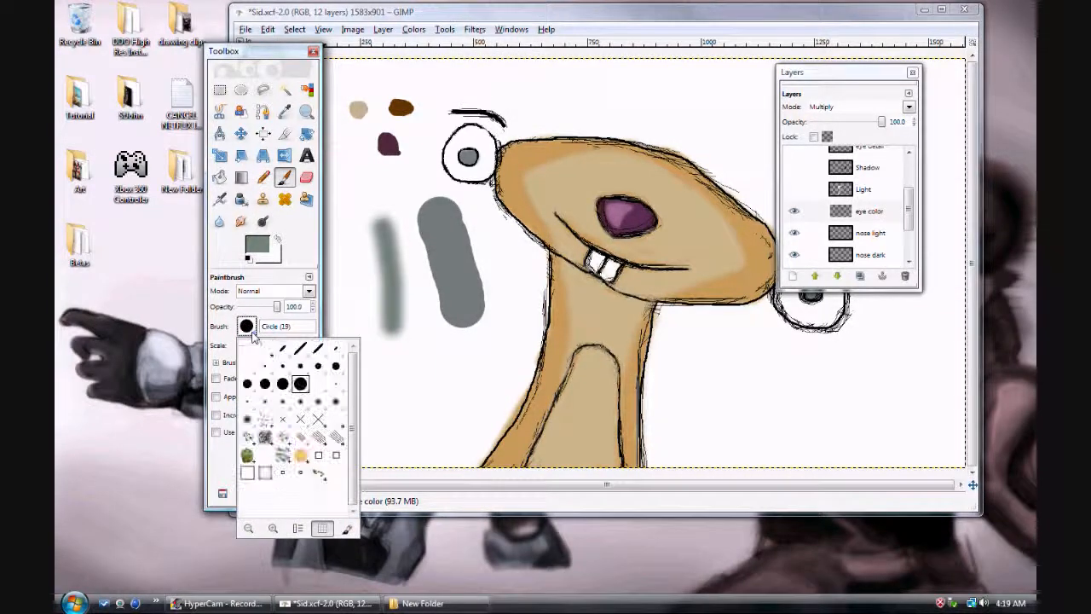
{"action": "left_click", "coordinate": [324, 273]}
{"action": "key", "text": "ctrl+z"}
{"action": "key", "text": "ctrl+z"}
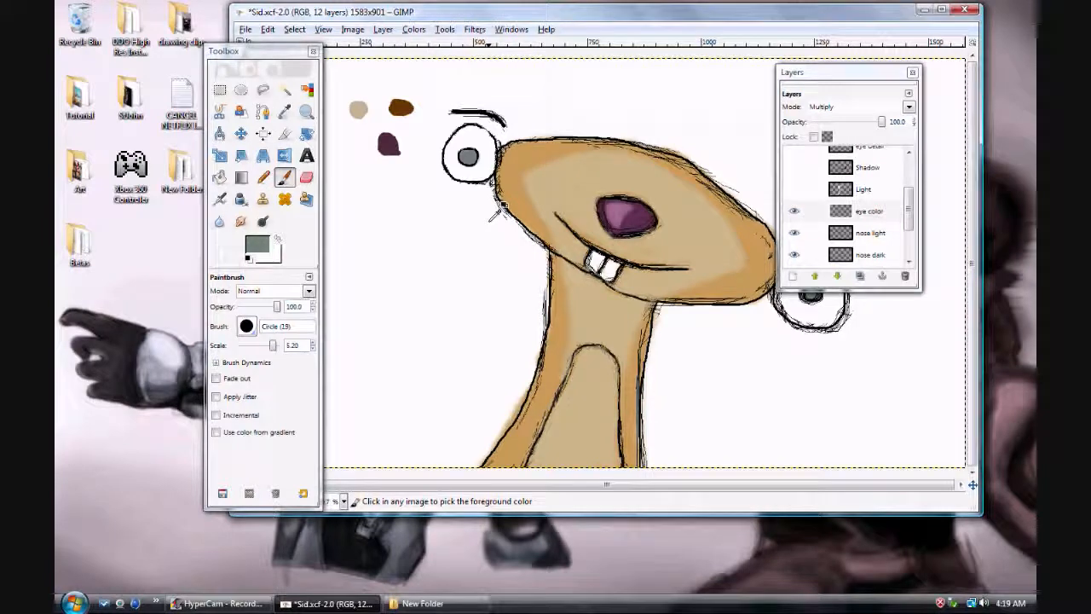
- Make the eye color layer active and hide it
{"action": "left_click", "coordinate": [886, 214]}
{"action": "left_click", "coordinate": [794, 212]}
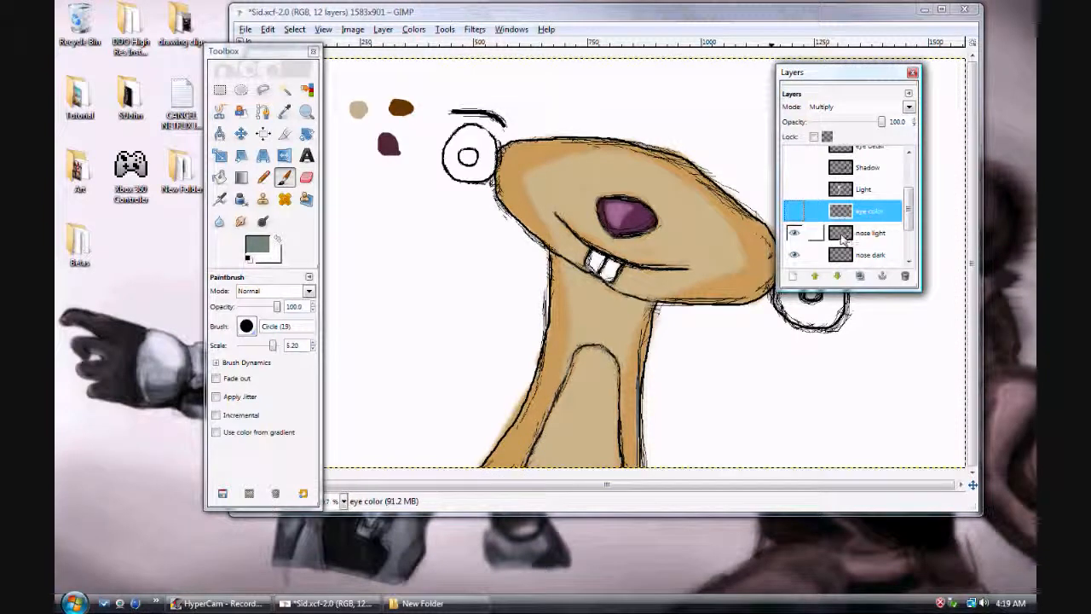
- Make the eye color layer visible again
{"action": "left_click", "coordinate": [794, 211]}
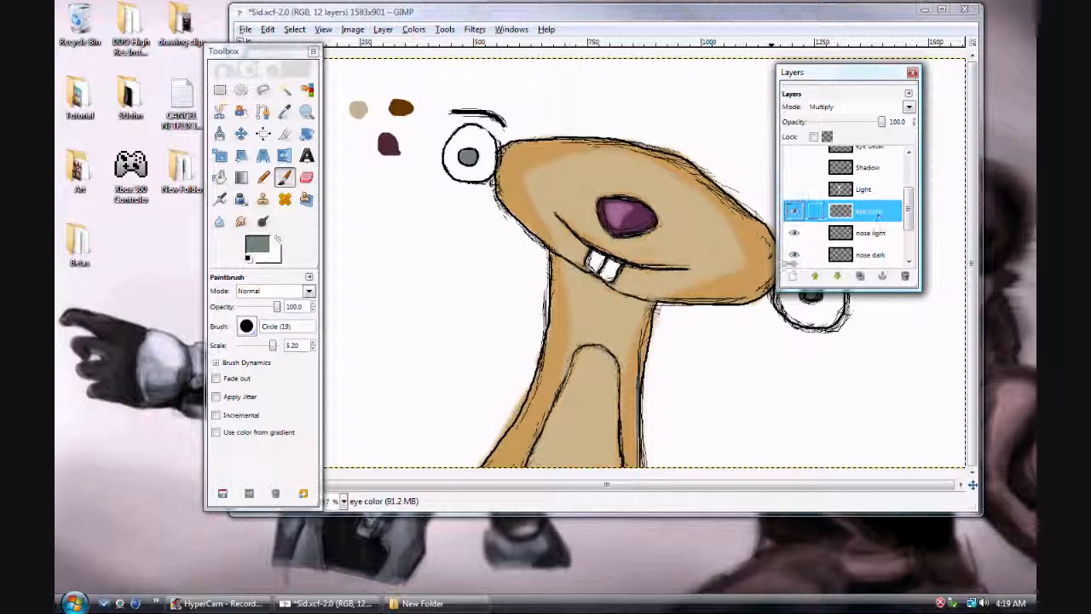
{"action": "left_click", "coordinate": [793, 277]}
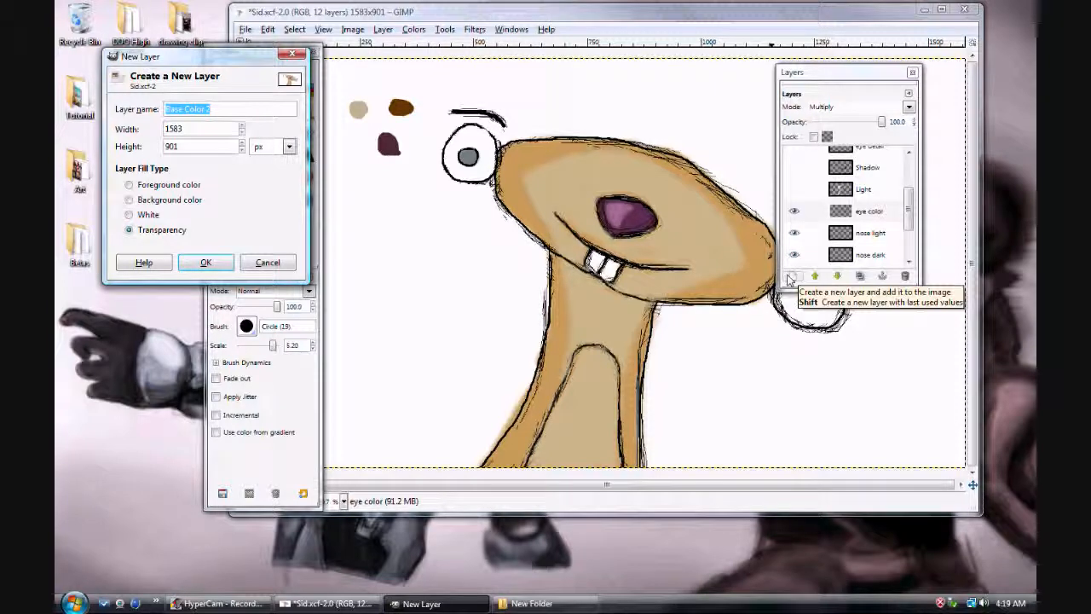
{"action": "type", "text": "light"}
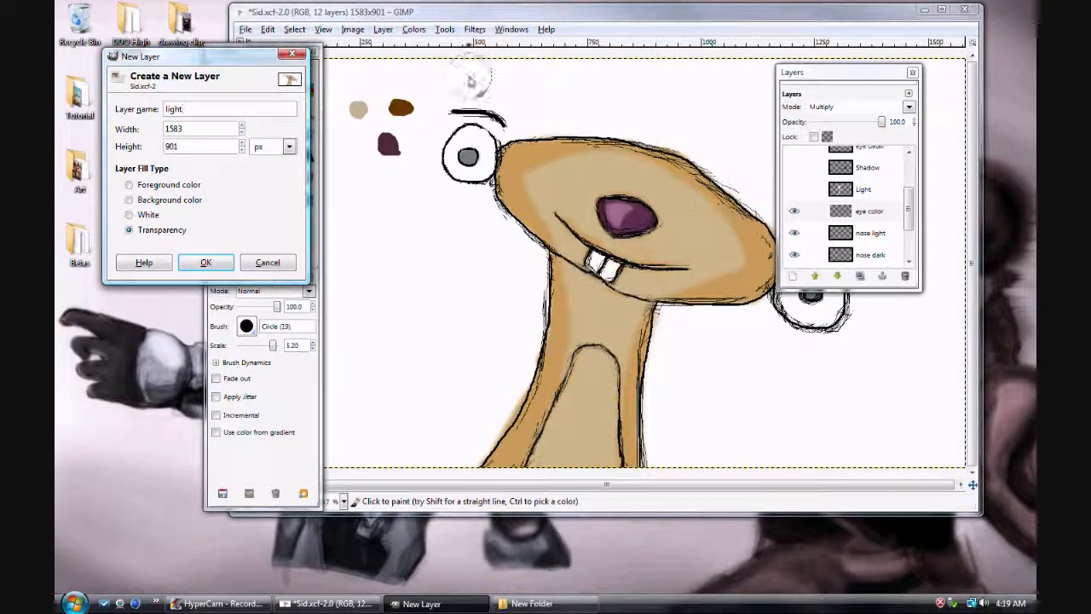
{"action": "left_click", "coordinate": [205, 263]}
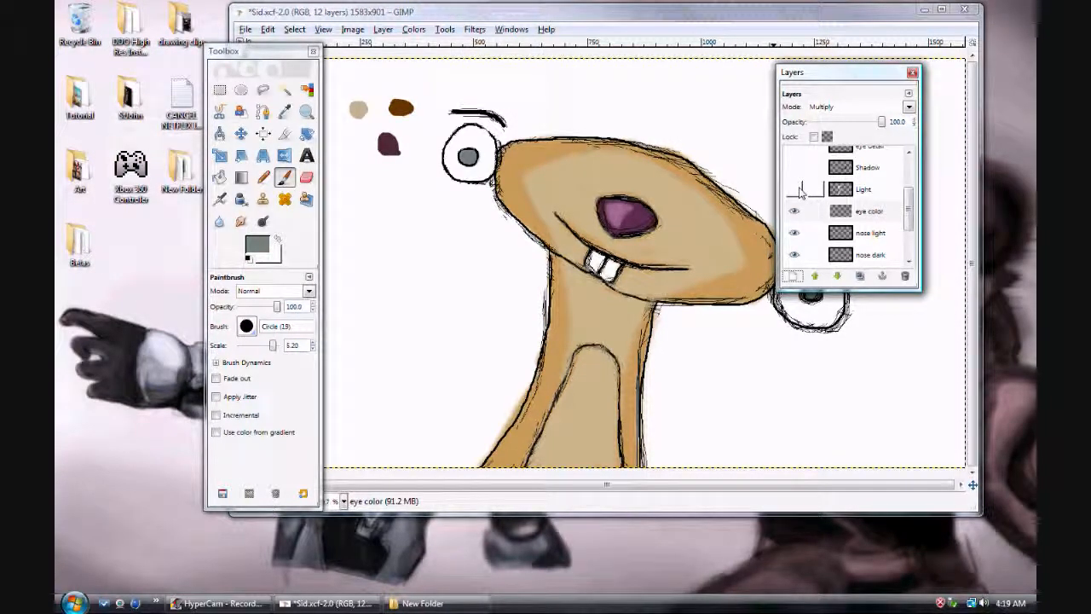
- Show the Light layer and make it active, with the painting colors reset to black and white
{"action": "left_click", "coordinate": [794, 189]}
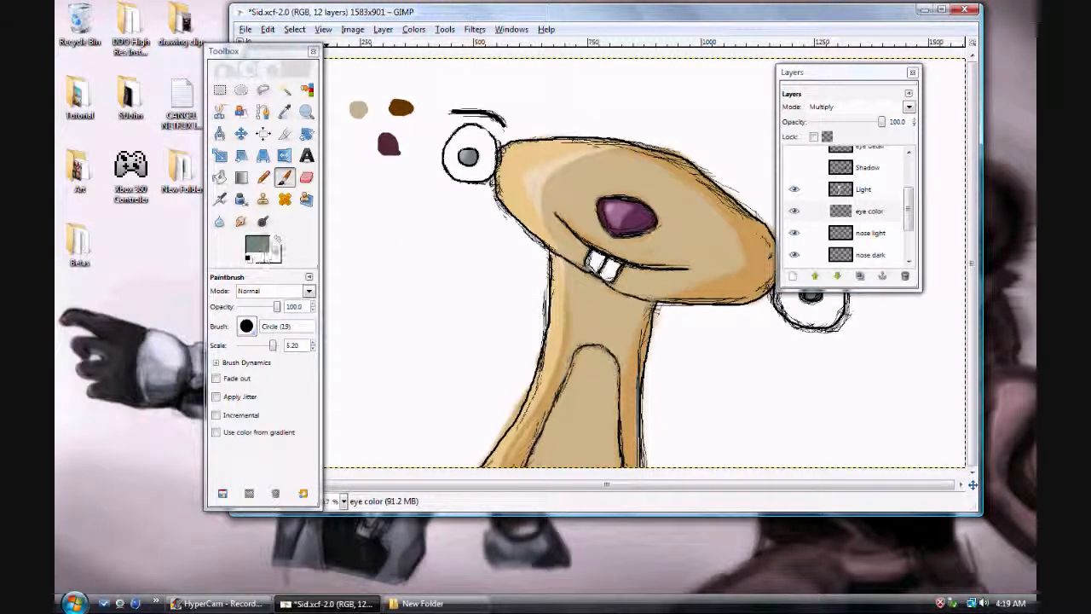
{"action": "left_click", "coordinate": [247, 258]}
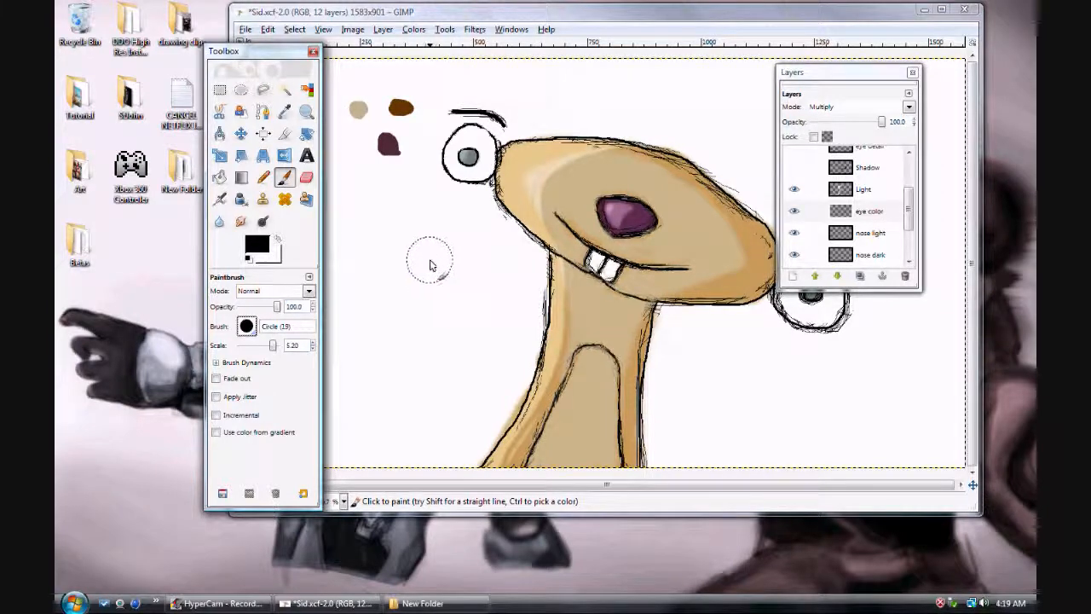
{"action": "left_click", "coordinate": [878, 194]}
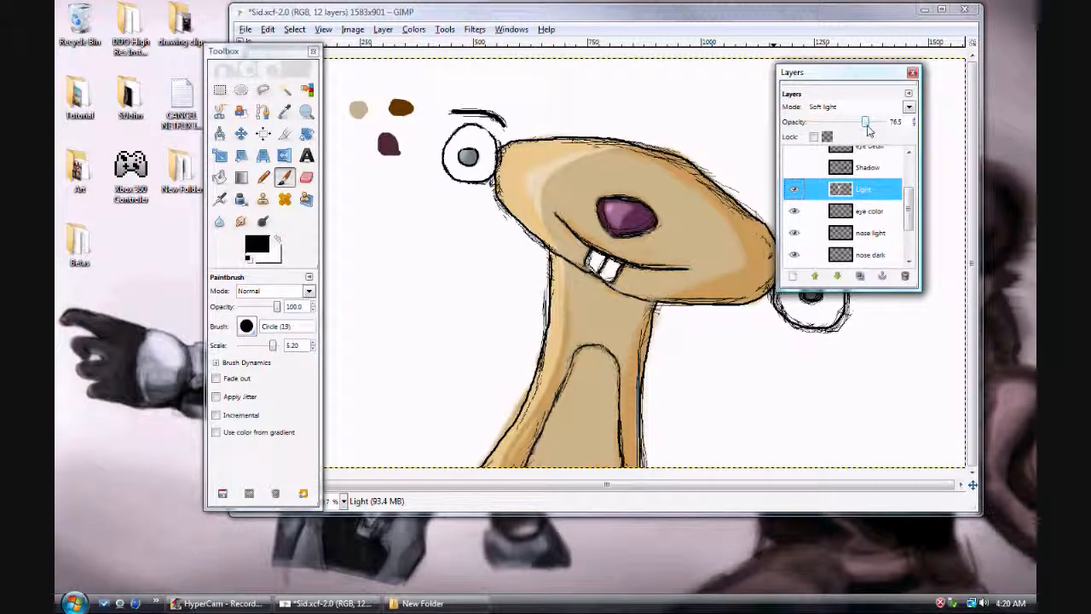
- Set the Light layer's blend mode to Soft light and its opacity to 72.3
{"action": "left_click", "coordinate": [909, 108]}
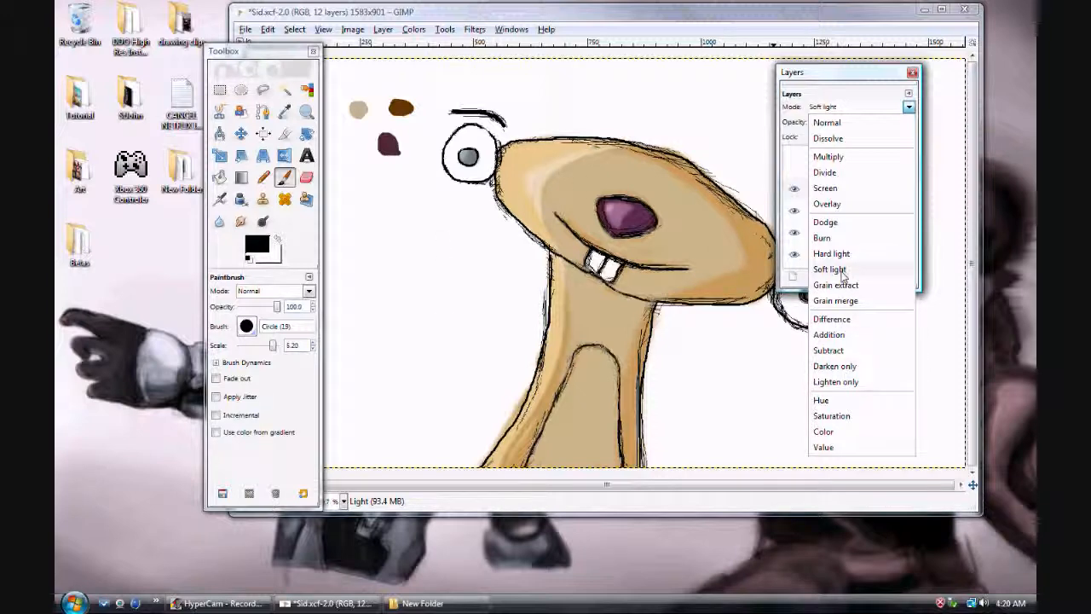
{"action": "left_click", "coordinate": [839, 269]}
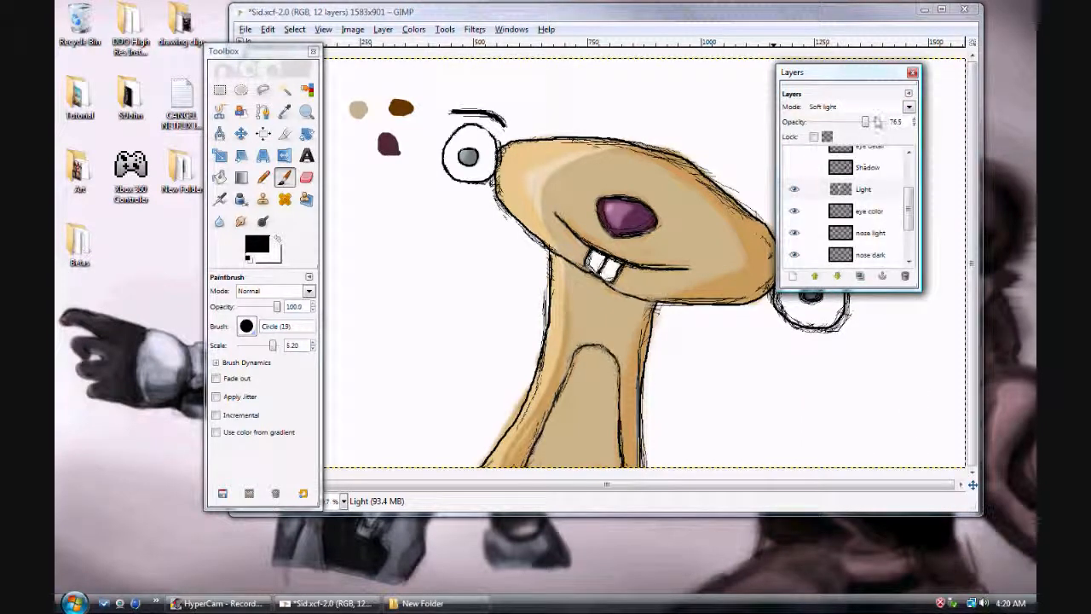
{"action": "left_click_drag", "start_coordinate": [875, 128], "coordinate": [912, 125]}
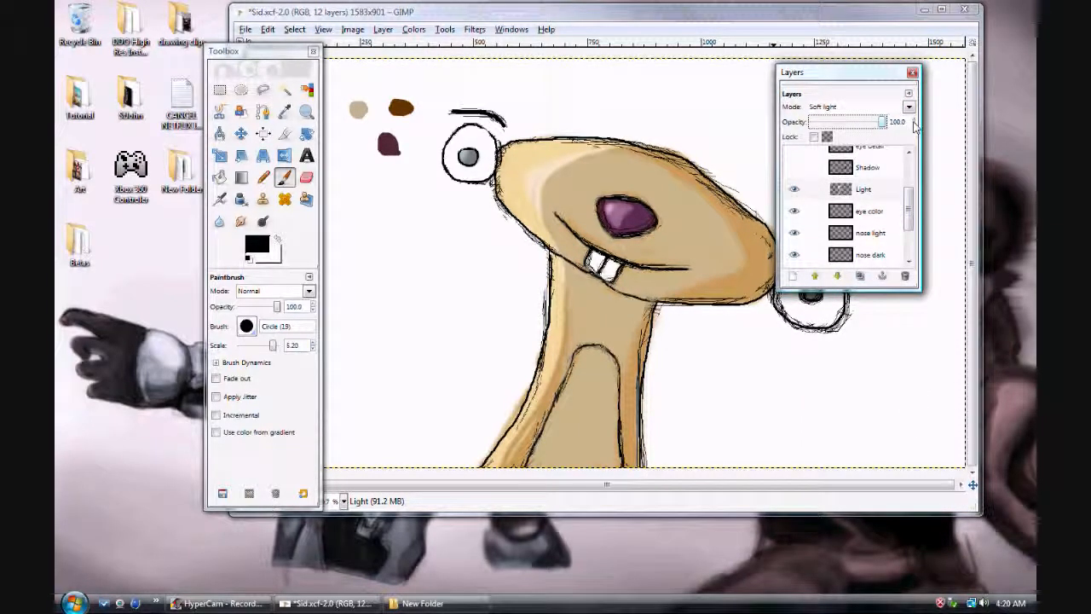
{"action": "left_click_drag", "start_coordinate": [857, 136], "coordinate": [896, 136]}
{"action": "left_click_drag", "start_coordinate": [886, 126], "coordinate": [866, 134]}
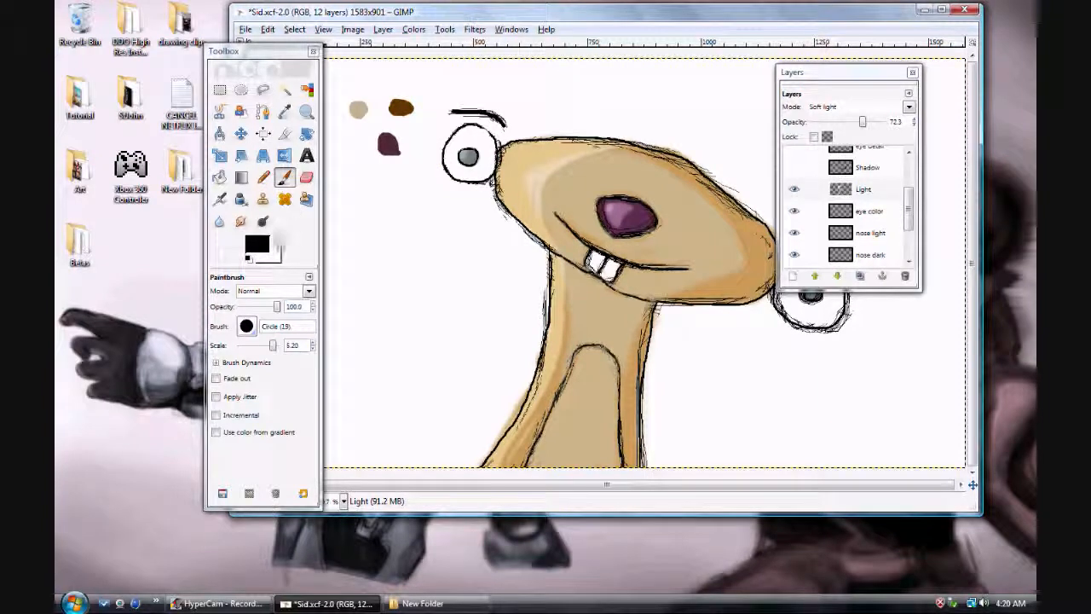
- Make white the foreground color, and try a highlight stroke across the face and neck with the Circle (19) brush, undoing it
{"action": "left_click", "coordinate": [277, 241]}
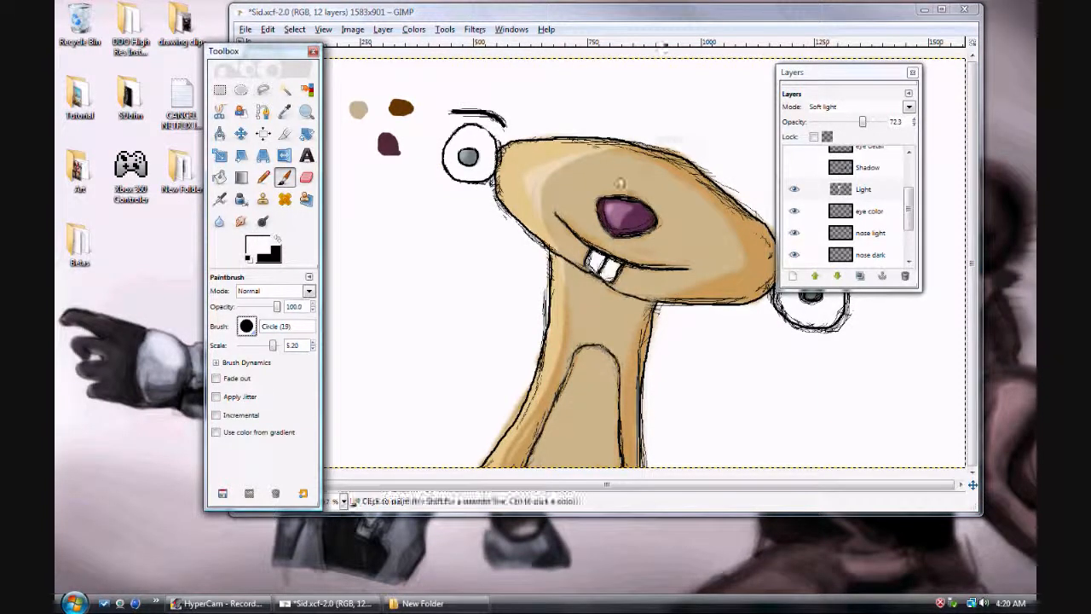
{"action": "mouse_move", "coordinate": [617, 189]}
{"action": "left_mouse_down"}
{"action": "mouse_move", "coordinate": [705, 212]}
{"action": "mouse_move", "coordinate": [721, 227]}
{"action": "mouse_move", "coordinate": [621, 181]}
{"action": "mouse_move", "coordinate": [726, 230]}
{"action": "mouse_move", "coordinate": [594, 183]}
{"action": "mouse_move", "coordinate": [743, 223]}
{"action": "mouse_move", "coordinate": [698, 219]}
{"action": "mouse_move", "coordinate": [632, 279]}
{"action": "mouse_move", "coordinate": [610, 337]}
{"action": "mouse_move", "coordinate": [657, 270]}
{"action": "mouse_move", "coordinate": [695, 253]}
{"action": "mouse_move", "coordinate": [612, 234]}
{"action": "mouse_move", "coordinate": [603, 206]}
{"action": "mouse_move", "coordinate": [669, 266]}
{"action": "left_mouse_up"}
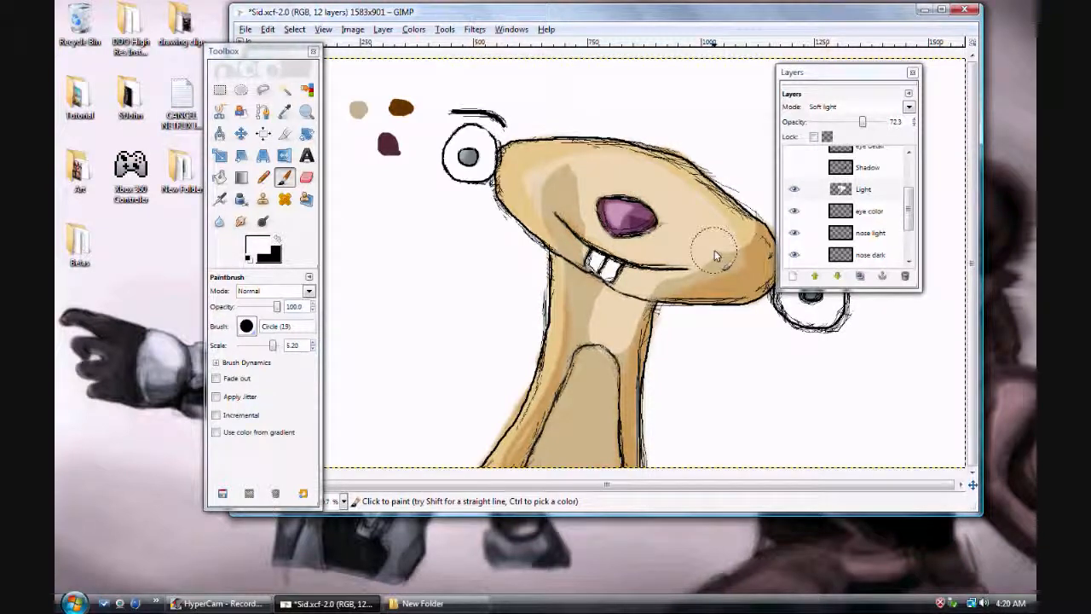
{"action": "key", "text": "ctrl+z"}
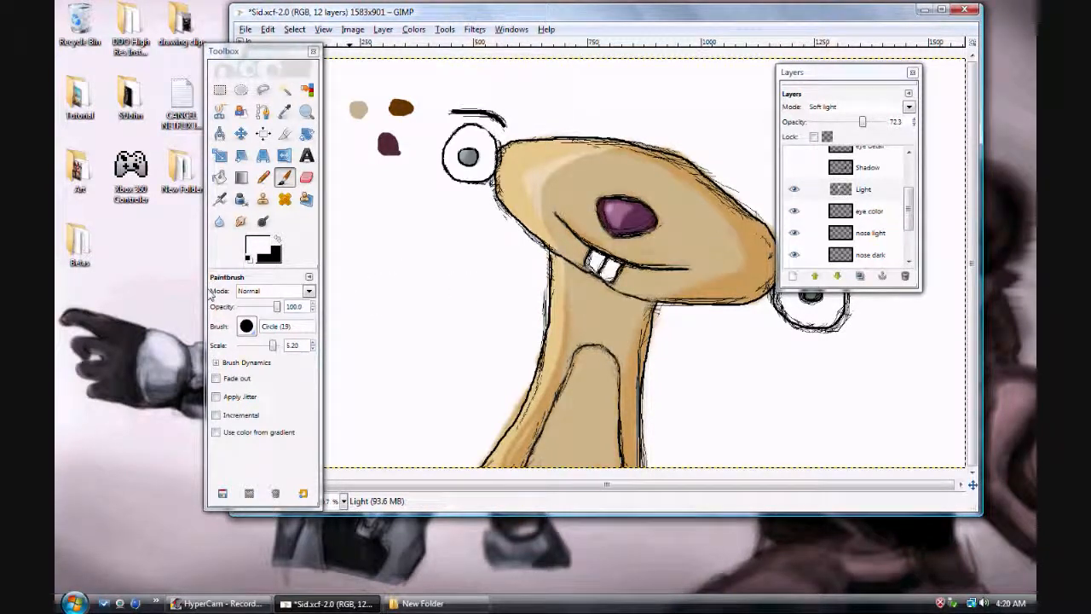
- Choose the Circle Fuzzy (15) brush and try soft white highlight strokes across the head, undoing them
{"action": "left_click", "coordinate": [245, 326]}
{"action": "left_click", "coordinate": [317, 401]}
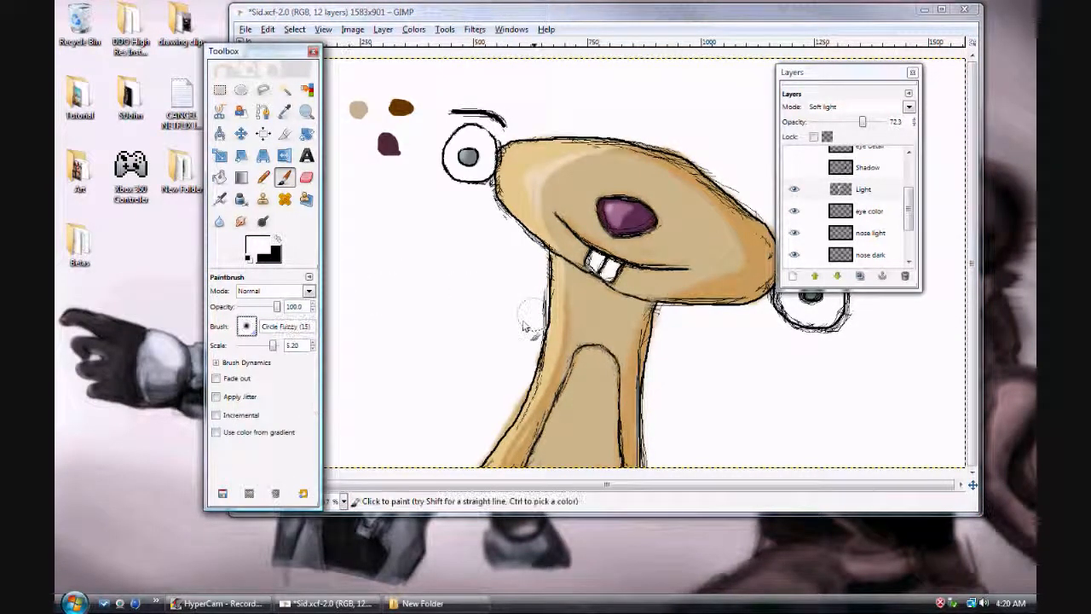
{"action": "mouse_move", "coordinate": [680, 210]}
{"action": "left_mouse_down"}
{"action": "mouse_move", "coordinate": [637, 247]}
{"action": "mouse_move", "coordinate": [640, 219]}
{"action": "mouse_move", "coordinate": [657, 241]}
{"action": "mouse_move", "coordinate": [616, 218]}
{"action": "mouse_move", "coordinate": [675, 226]}
{"action": "mouse_move", "coordinate": [636, 175]}
{"action": "mouse_move", "coordinate": [691, 217]}
{"action": "mouse_move", "coordinate": [644, 158]}
{"action": "mouse_move", "coordinate": [547, 171]}
{"action": "mouse_move", "coordinate": [593, 175]}
{"action": "mouse_move", "coordinate": [500, 174]}
{"action": "left_mouse_up"}
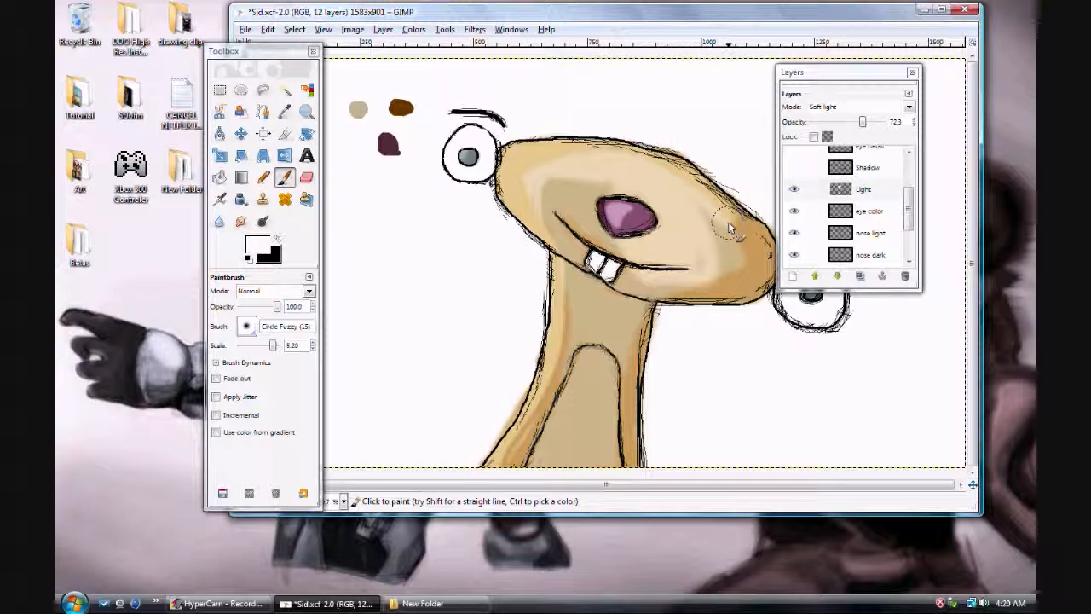
{"action": "mouse_move", "coordinate": [729, 228]}
{"action": "left_mouse_down"}
{"action": "mouse_move", "coordinate": [709, 219]}
{"action": "mouse_move", "coordinate": [703, 260]}
{"action": "mouse_move", "coordinate": [723, 190]}
{"action": "mouse_move", "coordinate": [731, 244]}
{"action": "mouse_move", "coordinate": [653, 287]}
{"action": "left_mouse_up"}
{"action": "key", "text": "ctrl"}
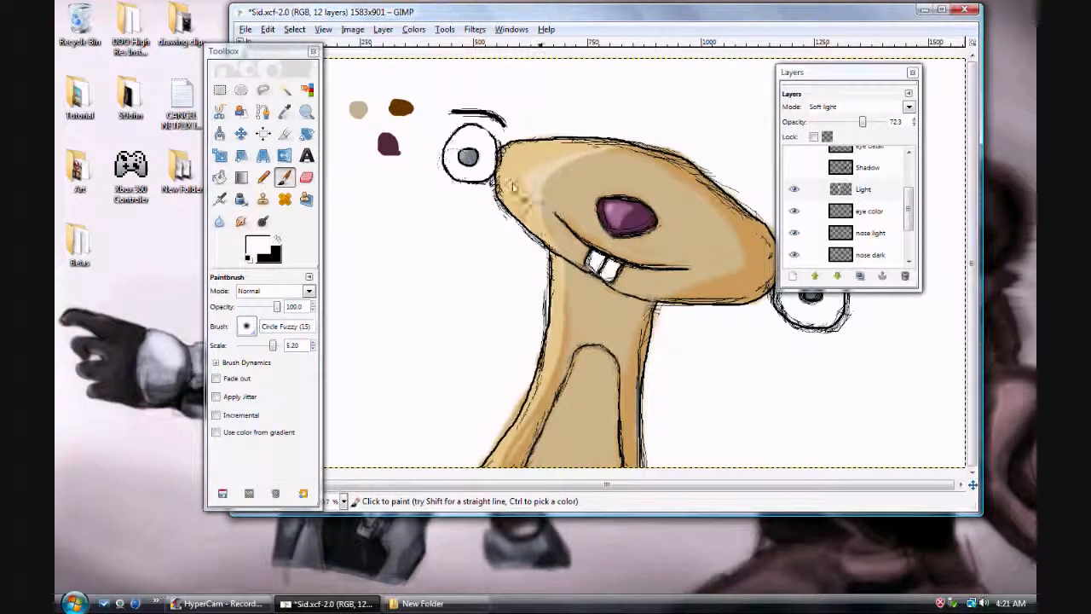
- Erase along the inner edge of the head highlight and over the nose on the Light layer, using an Eraser scale of 2.80
{"action": "left_click", "coordinate": [305, 176]}
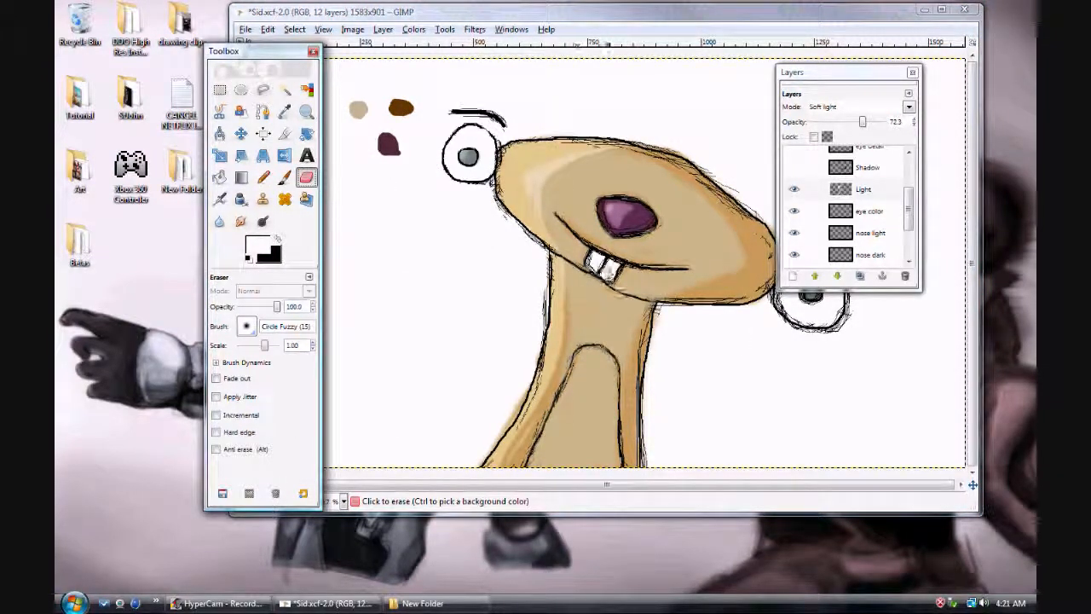
{"action": "left_click", "coordinate": [627, 182]}
{"action": "key", "text": "bracketright"}
{"action": "key", "text": "bracketright"}
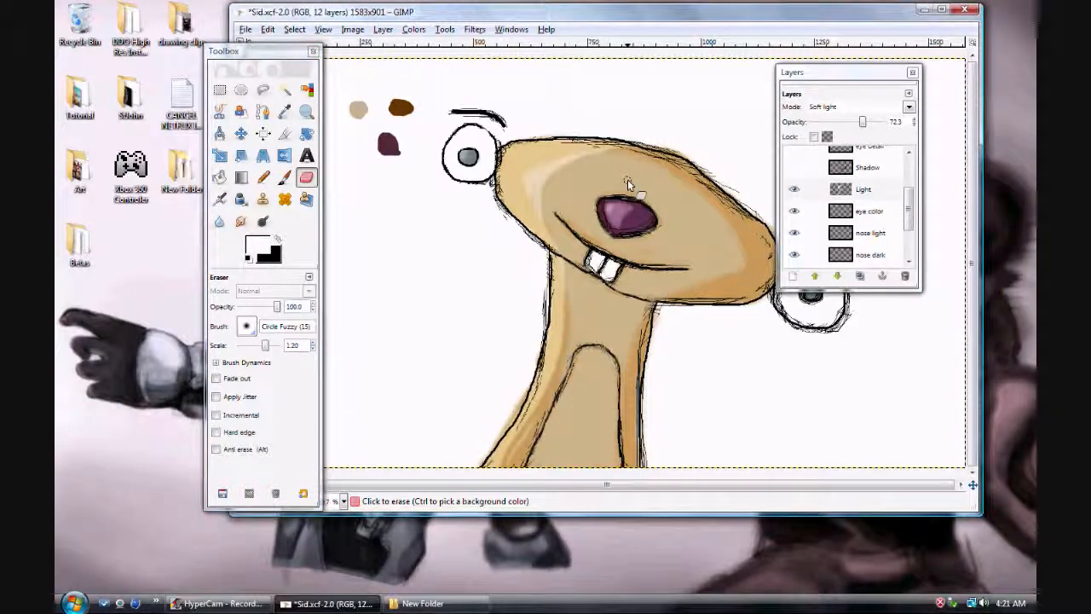
{"action": "key", "text": "bracketright"}
{"action": "key", "text": "bracketright"}
{"action": "key", "text": "bracketright"}
{"action": "key", "text": "bracketright"}
{"action": "key", "text": "bracketright"}
{"action": "key", "text": "bracketright"}
{"action": "key", "text": "bracketright"}
{"action": "key", "text": "bracketright"}
{"action": "key", "text": "bracketright"}
{"action": "key", "text": "bracketright"}
{"action": "key", "text": "bracketright"}
{"action": "key", "text": "bracketright"}
{"action": "key", "text": "bracketright"}
{"action": "key", "text": "bracketright"}
{"action": "mouse_move", "coordinate": [558, 227]}
{"action": "left_mouse_down"}
{"action": "mouse_move", "coordinate": [559, 255]}
{"action": "mouse_move", "coordinate": [553, 199]}
{"action": "mouse_move", "coordinate": [552, 242]}
{"action": "mouse_move", "coordinate": [542, 207]}
{"action": "mouse_move", "coordinate": [570, 180]}
{"action": "left_mouse_up"}
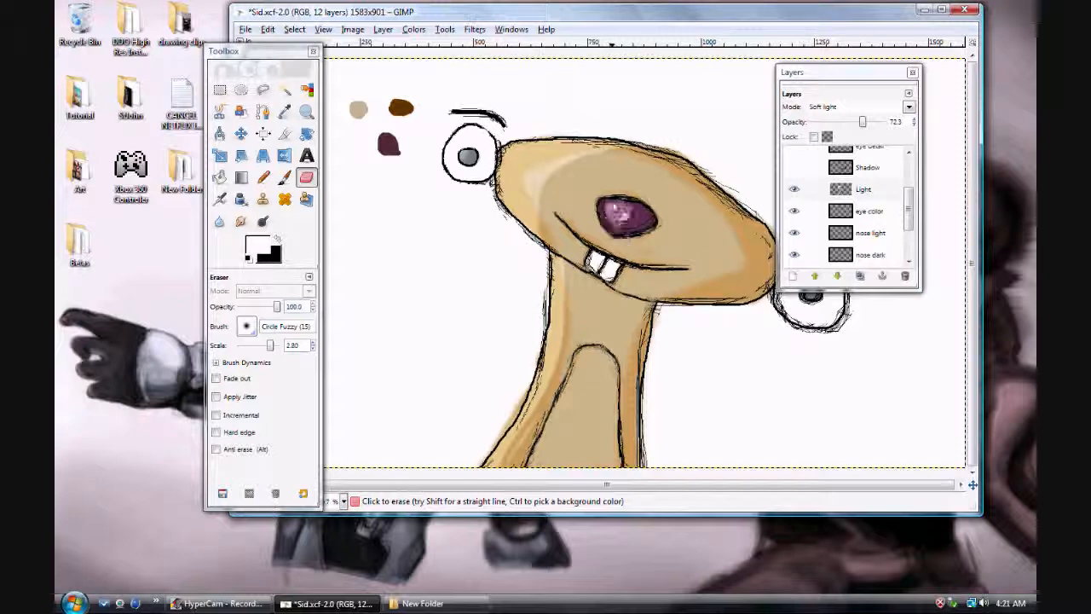
{"action": "left_click_drag", "start_coordinate": [613, 226], "coordinate": [615, 211]}
- Repaint the soft white highlight on the nose with the Paintbrush at a scale of 1.10
{"action": "key", "text": "p"}
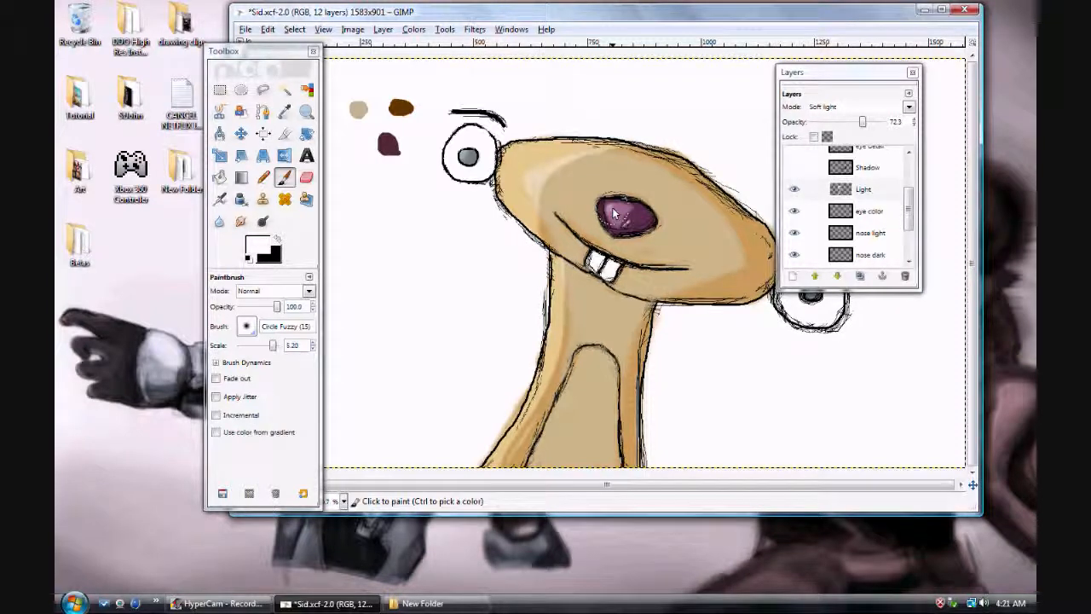
{"action": "key", "text": "bracketleft"}
{"action": "key", "text": "bracketleft"}
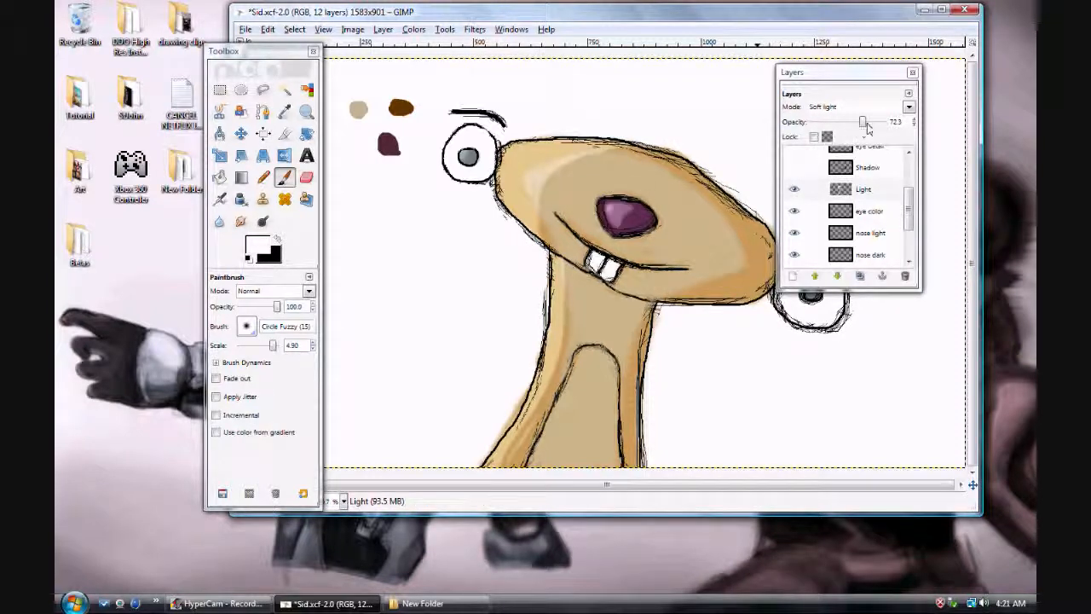
{"action": "key", "text": "bracketleft"}
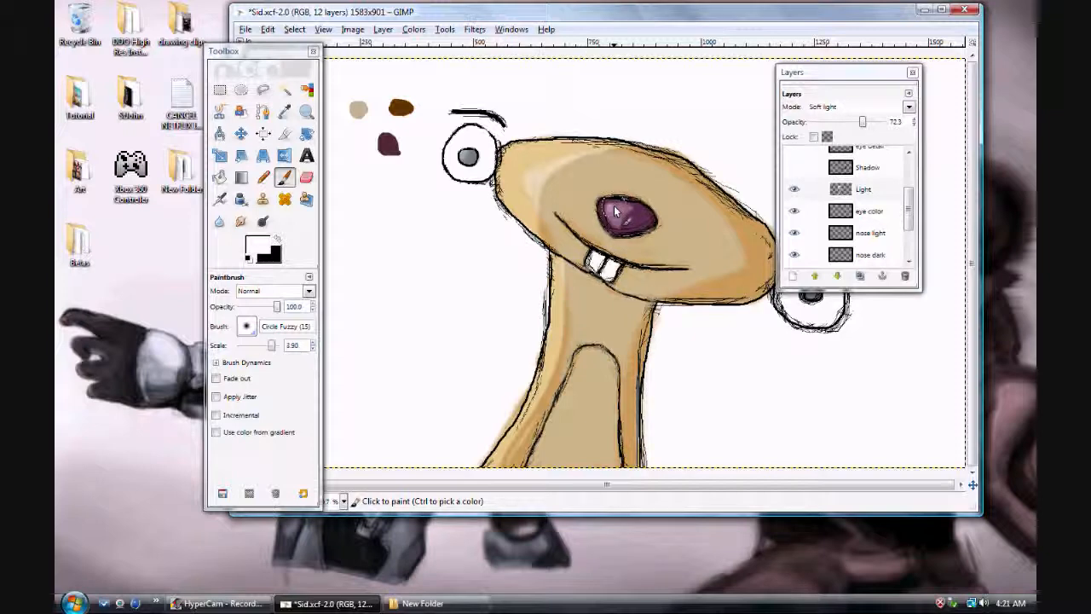
{"action": "key", "text": "bracketleft"}
{"action": "key", "text": "bracketleft"}
{"action": "key", "text": "bracketleft"}
{"action": "key", "text": "bracketleft"}
{"action": "key", "text": "bracketleft"}
{"action": "key", "text": "bracketleft"}
{"action": "key", "text": "bracketleft"}
{"action": "key", "text": "bracketleft"}
{"action": "key", "text": "bracketleft"}
{"action": "key", "text": "bracketleft"}
{"action": "key", "text": "bracketleft"}
{"action": "key", "text": "bracketleft"}
{"action": "key", "text": "bracketleft"}
{"action": "key", "text": "bracketleft"}
{"action": "left_click_drag", "start_coordinate": [615, 214], "coordinate": [610, 211]}
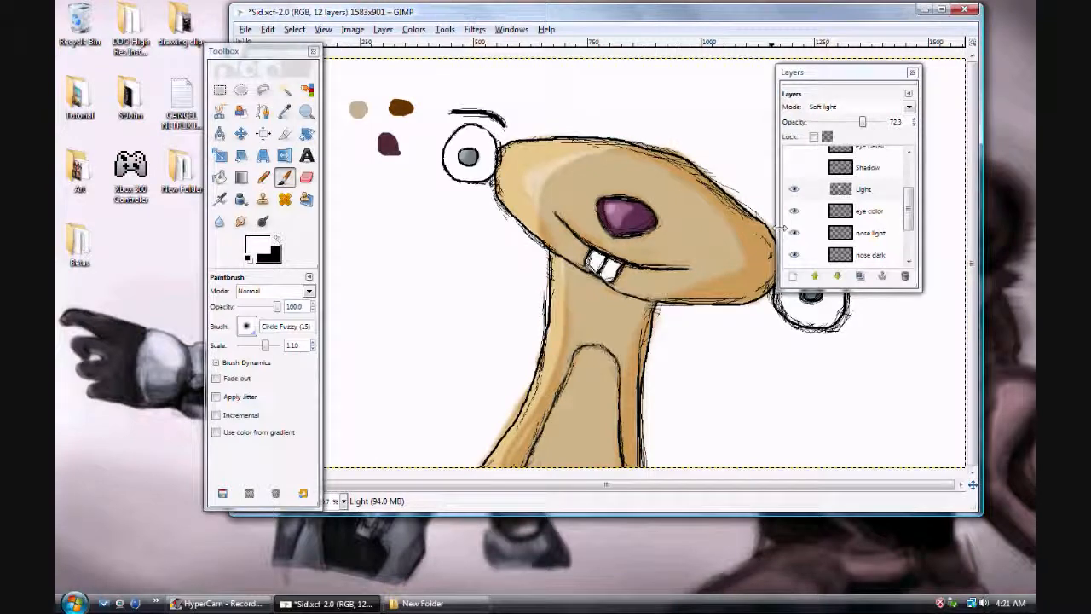
- Make the Shadow layer visible and set it as the active layer
{"action": "left_click", "coordinate": [883, 193]}
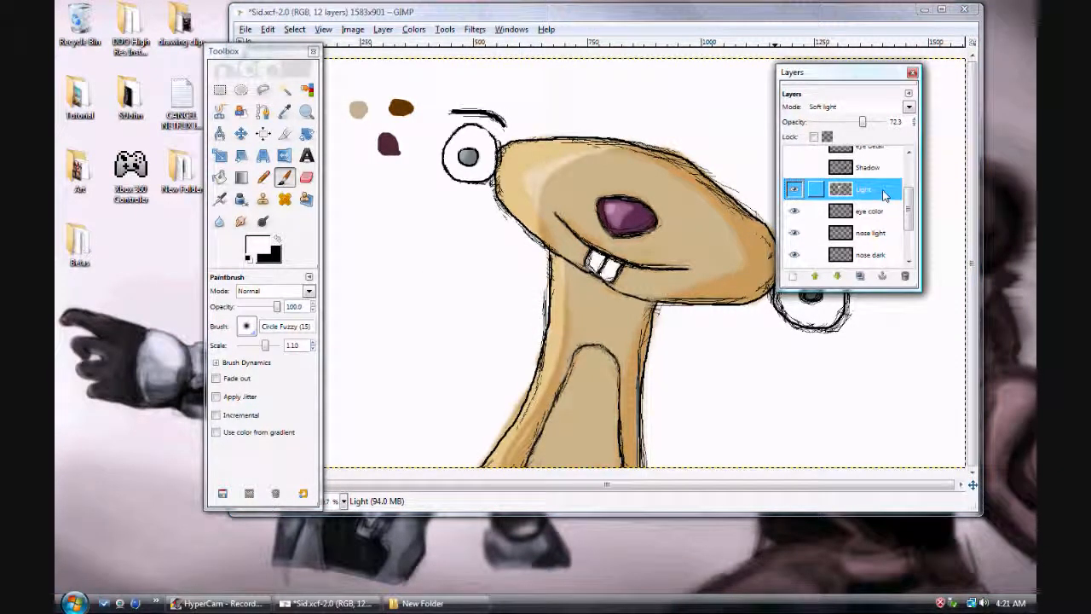
{"action": "left_click", "coordinate": [792, 276]}
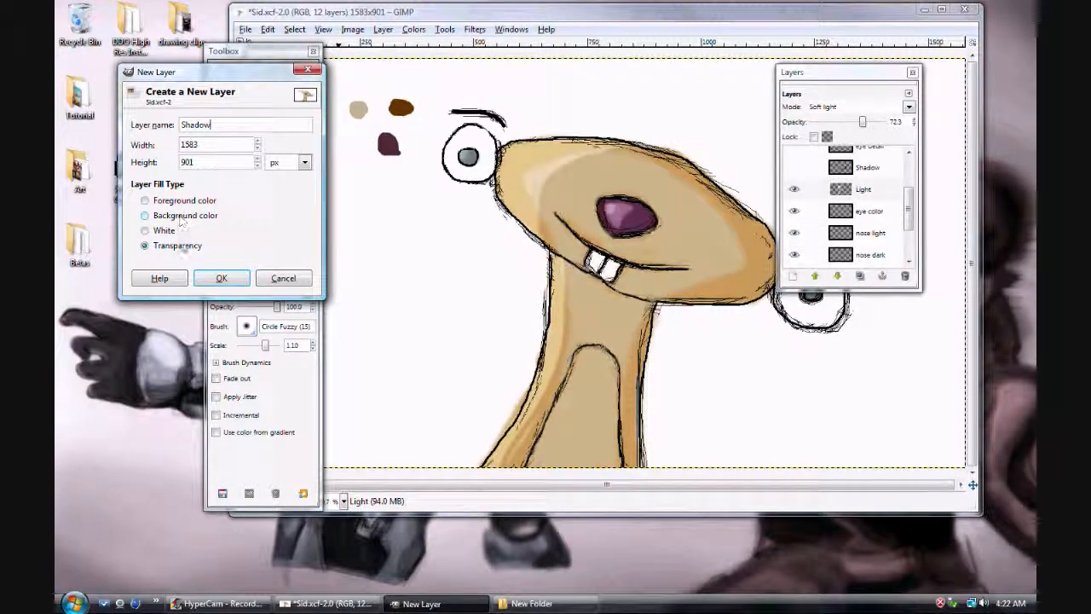
{"action": "left_click", "coordinate": [283, 278]}
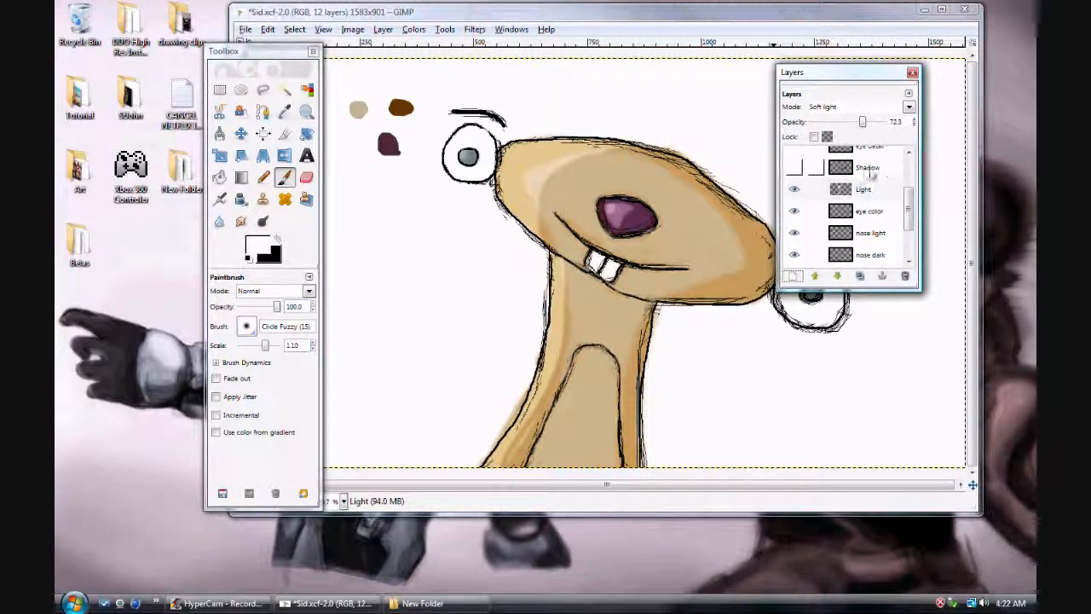
{"action": "left_click", "coordinate": [794, 169]}
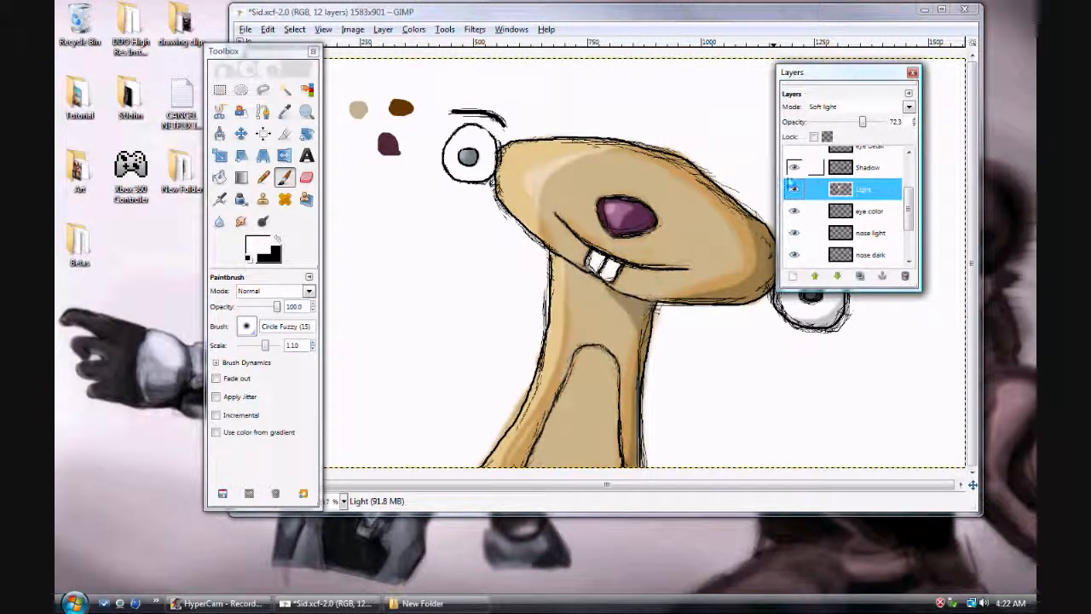
{"action": "left_click", "coordinate": [885, 170]}
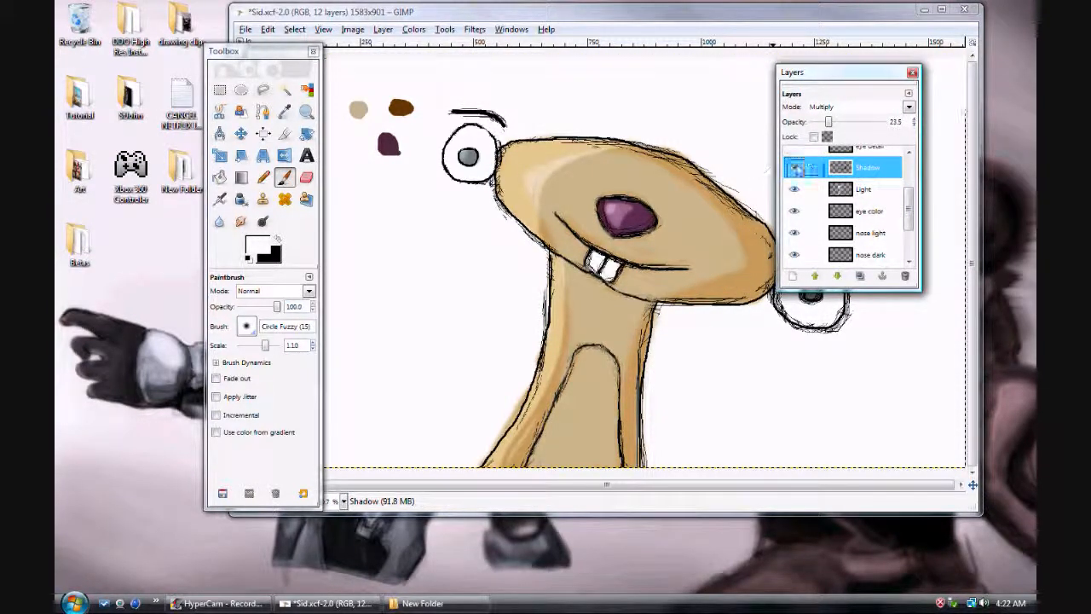
- Compare the drawing with the Shadow layer hidden and shown, examining the head, neck and eyes
{"action": "scroll", "coordinate": [689, 223], "scroll_direction": "up", "scroll_amount": 3}
{"action": "left_click_drag", "start_coordinate": [688, 223], "coordinate": [599, 112]}
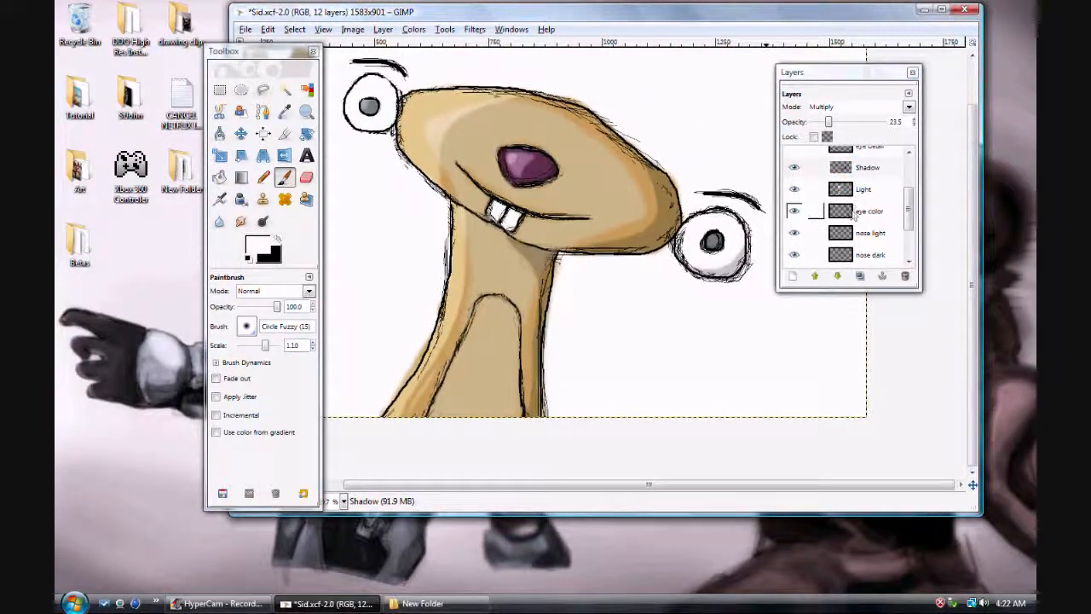
{"action": "left_click", "coordinate": [886, 213]}
{"action": "left_click", "coordinate": [878, 175]}
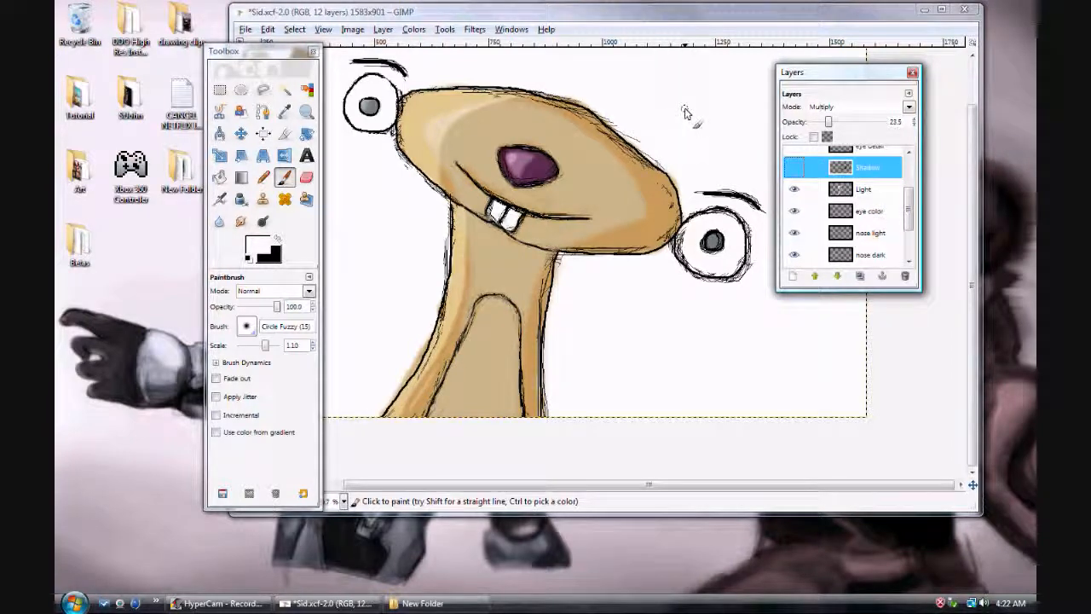
{"action": "left_click", "coordinate": [874, 182]}
{"action": "left_click", "coordinate": [868, 169]}
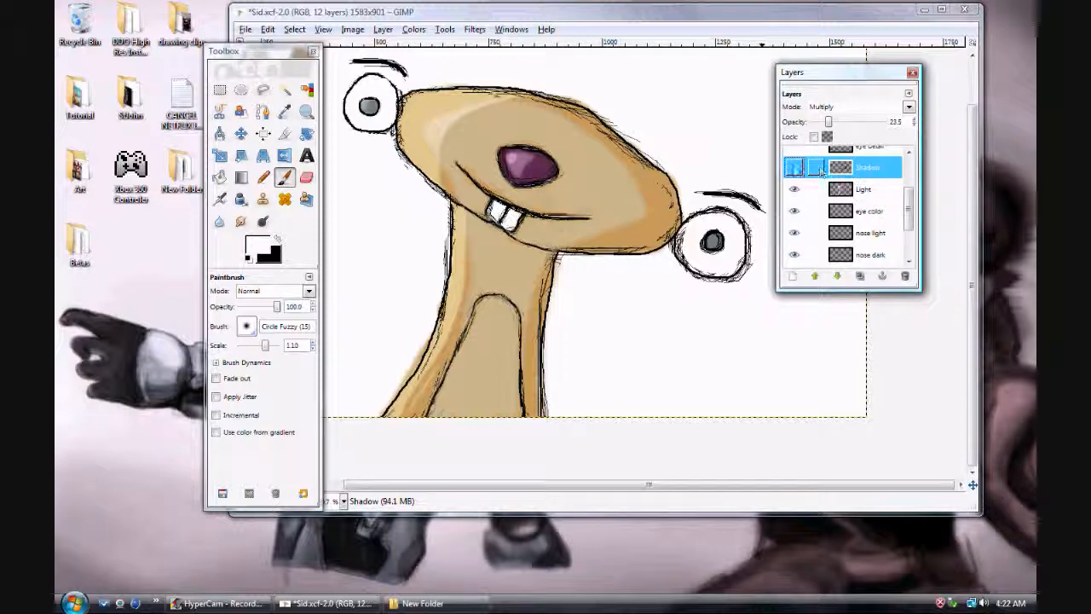
{"action": "left_click", "coordinate": [793, 168]}
{"action": "left_click", "coordinate": [795, 169]}
{"action": "left_click", "coordinate": [797, 170]}
{"action": "left_click", "coordinate": [695, 123]}
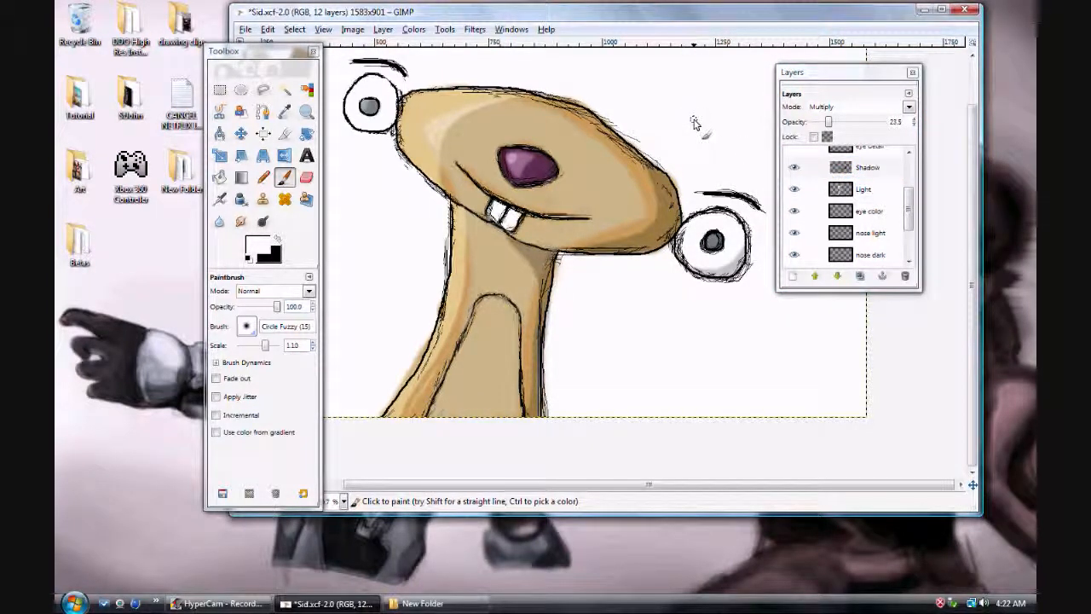
{"action": "mouse_move", "coordinate": [693, 120]}
{"action": "left_mouse_down"}
{"action": "mouse_move", "coordinate": [625, 165]}
{"action": "mouse_move", "coordinate": [679, 229]}
{"action": "mouse_move", "coordinate": [718, 200]}
{"action": "mouse_move", "coordinate": [699, 131]}
{"action": "left_mouse_up"}
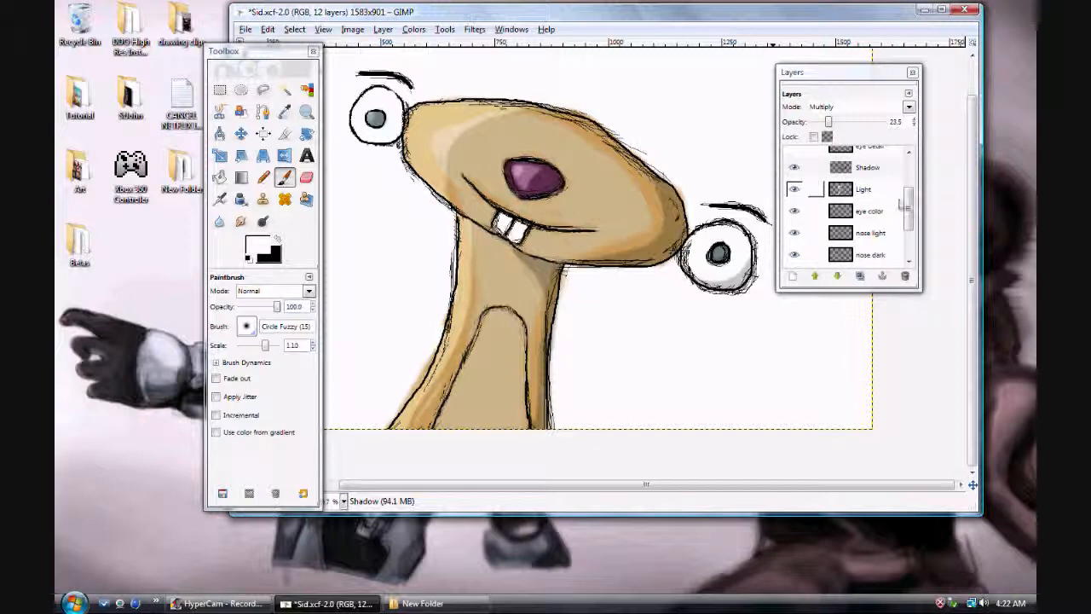
{"action": "left_click", "coordinate": [863, 107]}
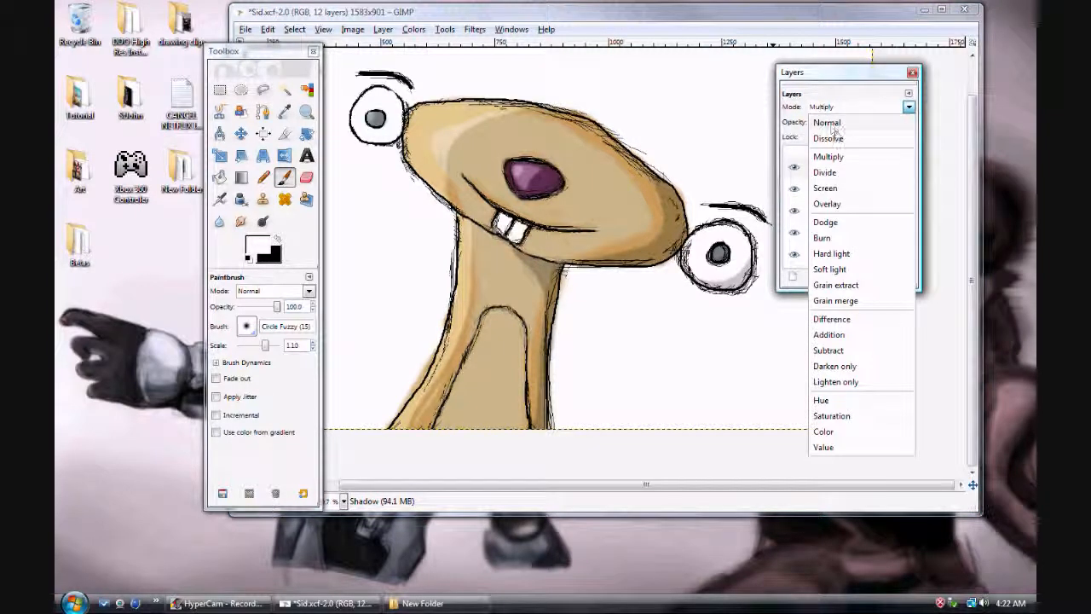
{"action": "left_click", "coordinate": [742, 189]}
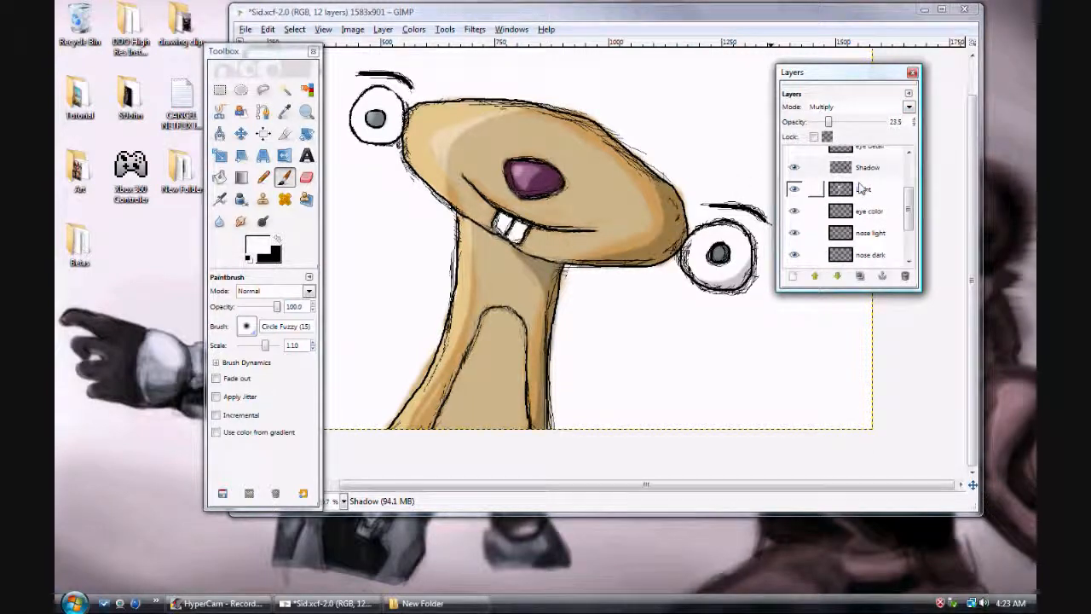
- Select the Shadow layer, preview it at full opacity, and settle its opacity at 43.6
{"action": "scroll", "coordinate": [882, 187], "scroll_direction": "up", "scroll_amount": 2}
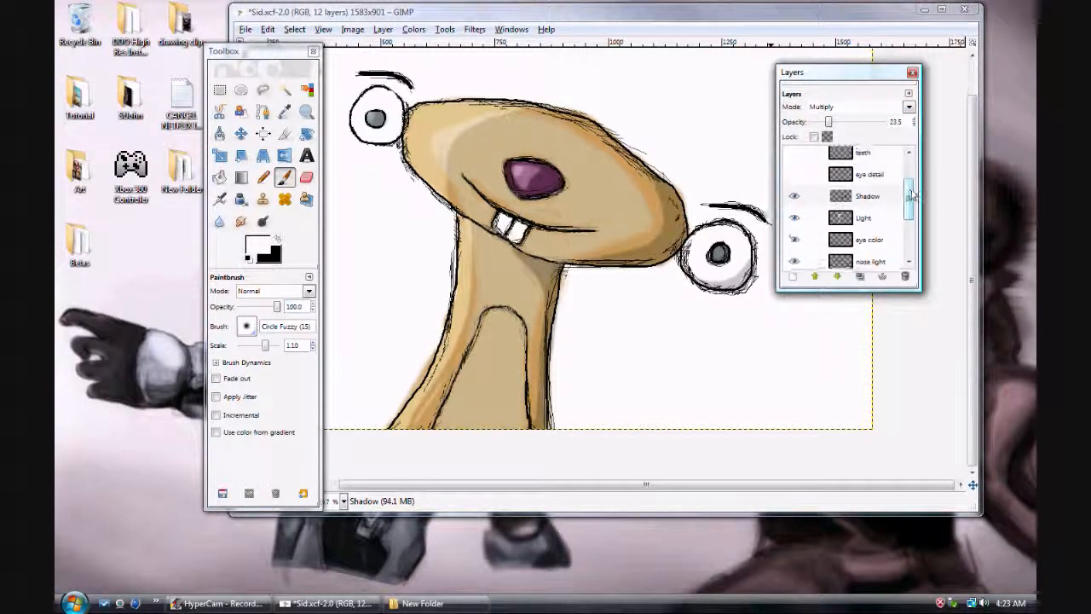
{"action": "left_click", "coordinate": [870, 203]}
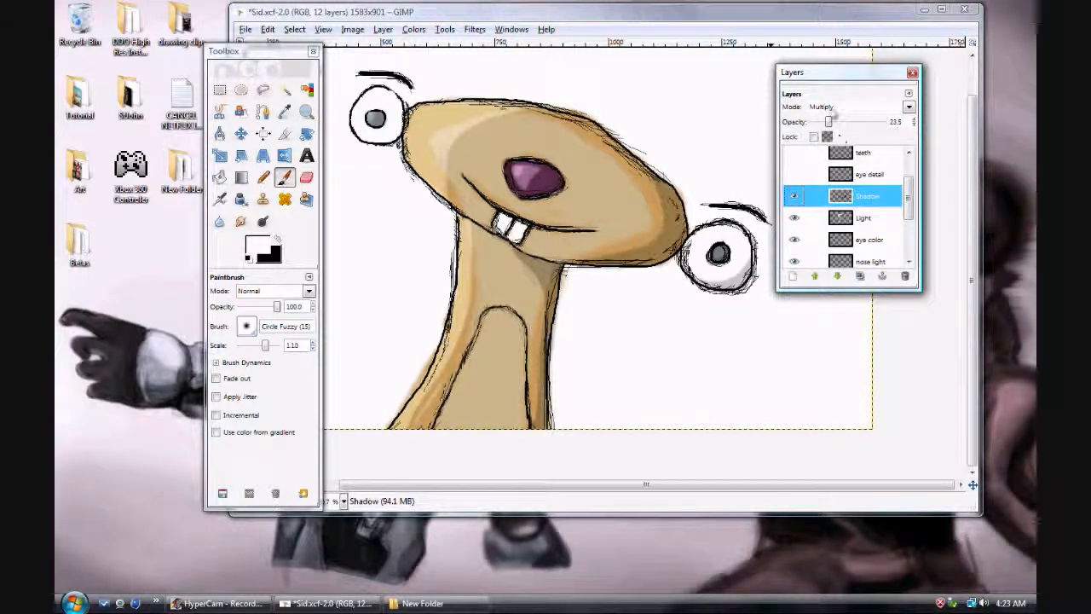
{"action": "left_click_drag", "start_coordinate": [831, 123], "coordinate": [903, 129]}
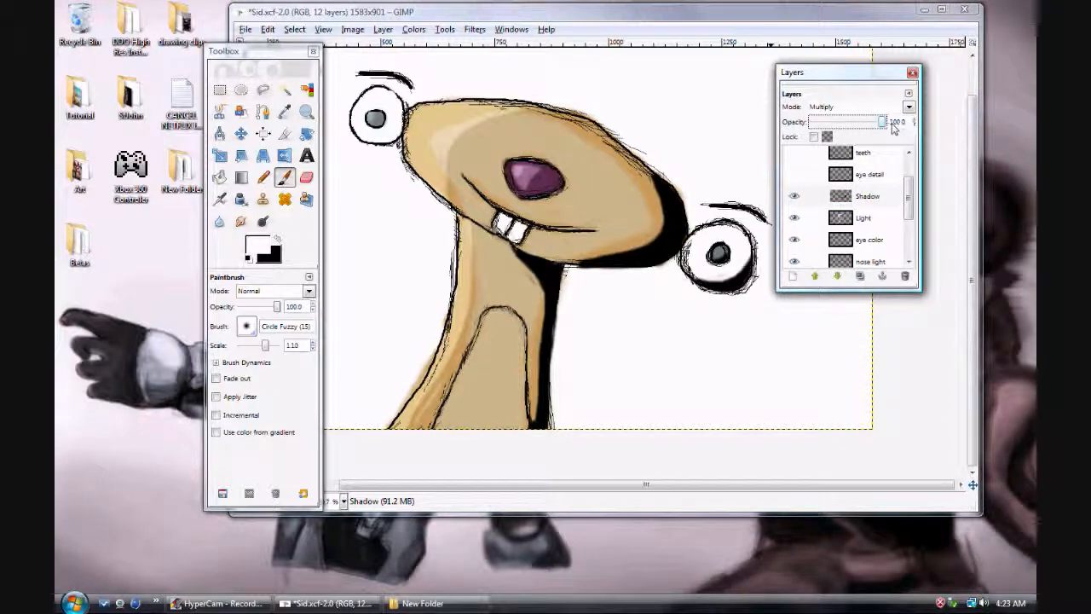
{"action": "left_click_drag", "start_coordinate": [875, 126], "coordinate": [846, 126]}
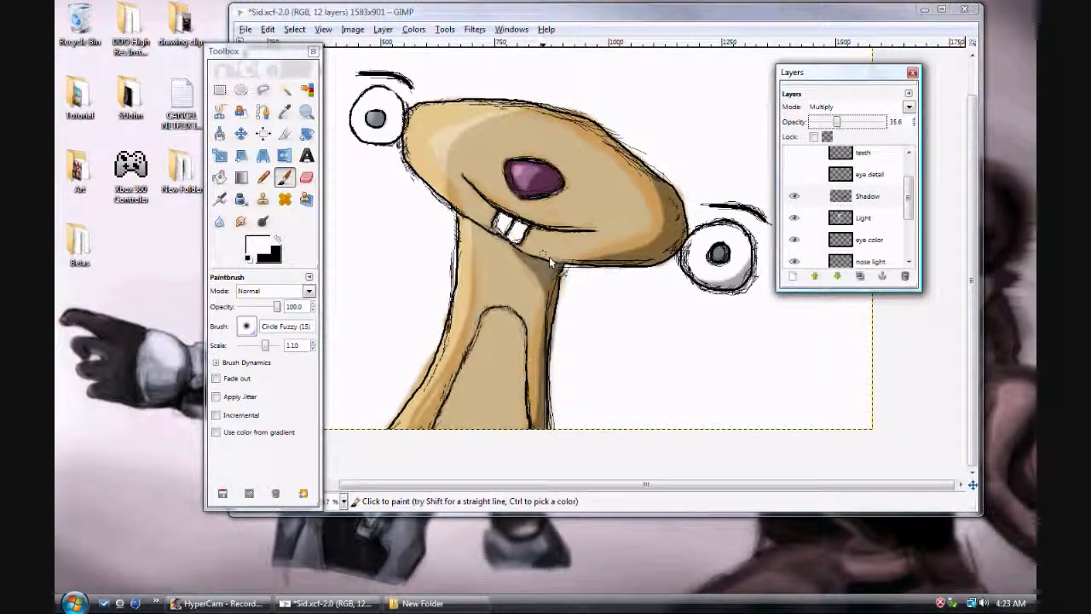
{"action": "left_click_drag", "start_coordinate": [862, 126], "coordinate": [845, 126]}
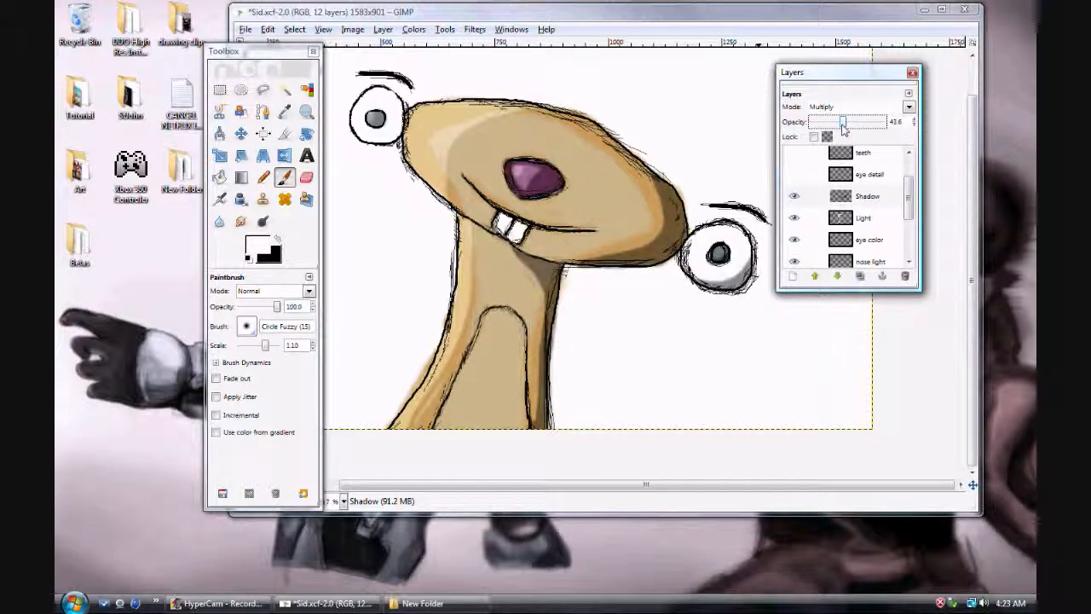
{"action": "scroll", "coordinate": [789, 234], "scroll_direction": "up", "scroll_amount": 2}
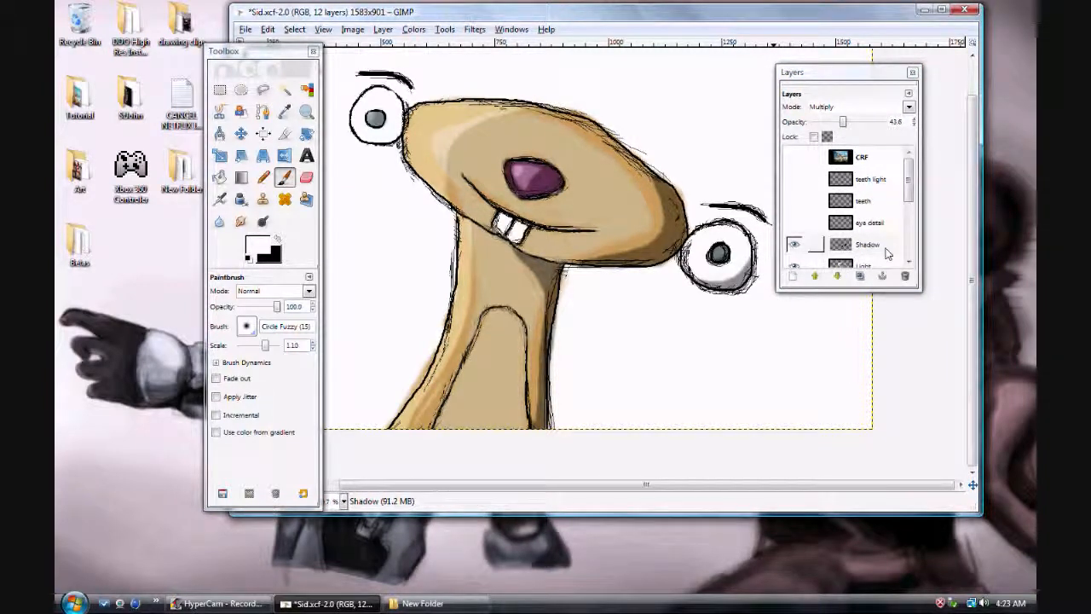
{"action": "left_click", "coordinate": [886, 247]}
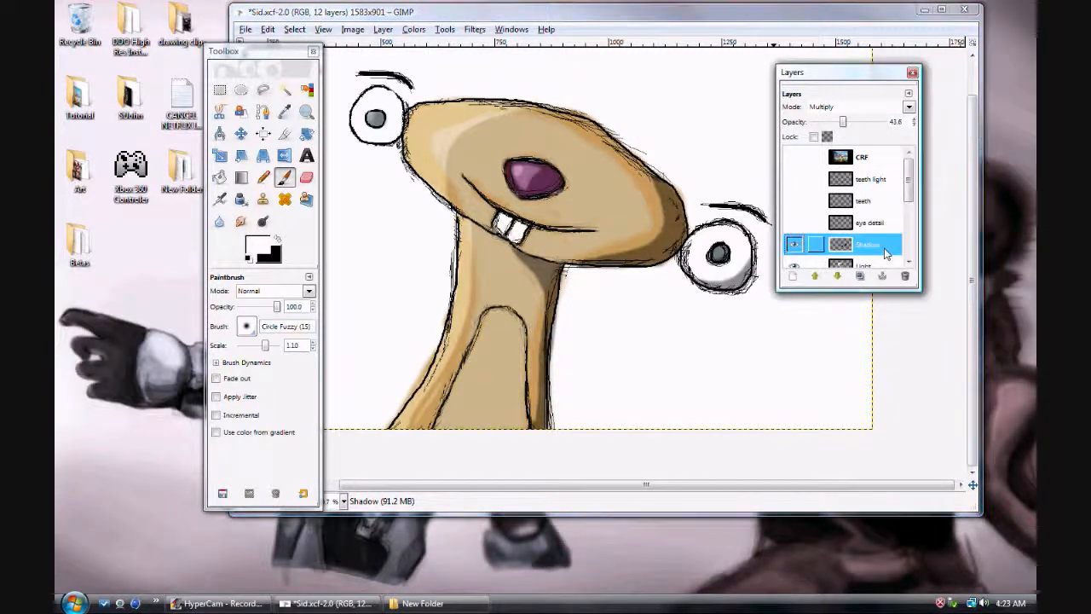
{"action": "left_click", "coordinate": [793, 275]}
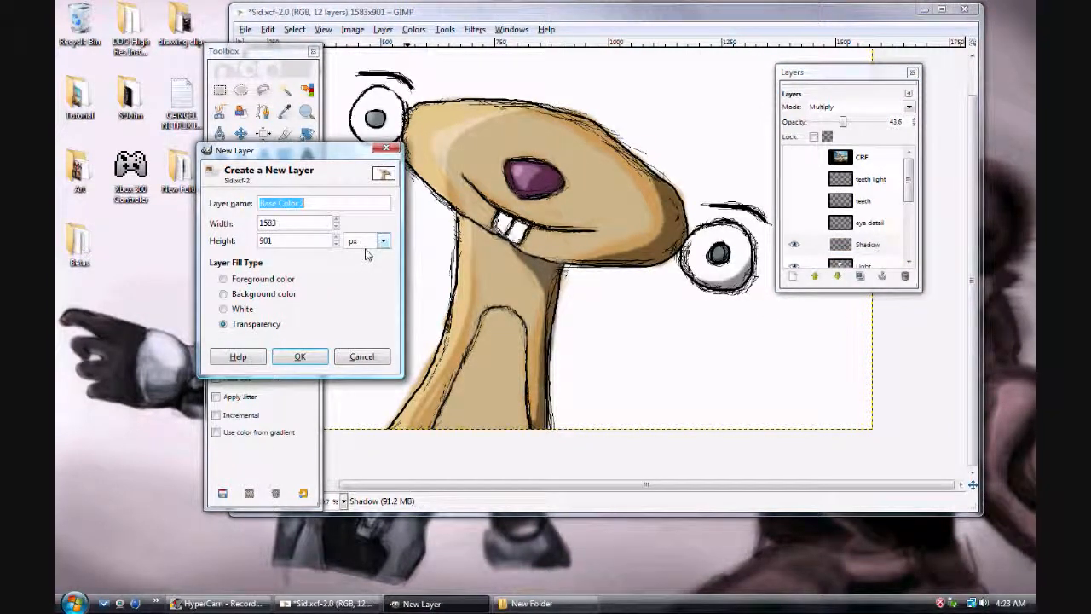
{"action": "type", "text": "eye detail"}
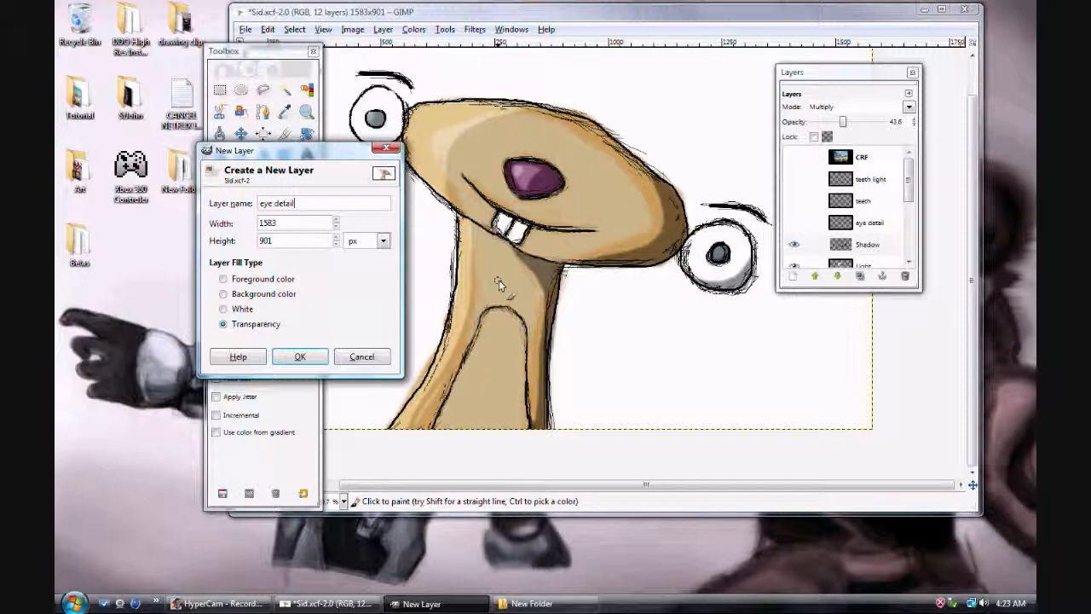
{"action": "left_click", "coordinate": [362, 357]}
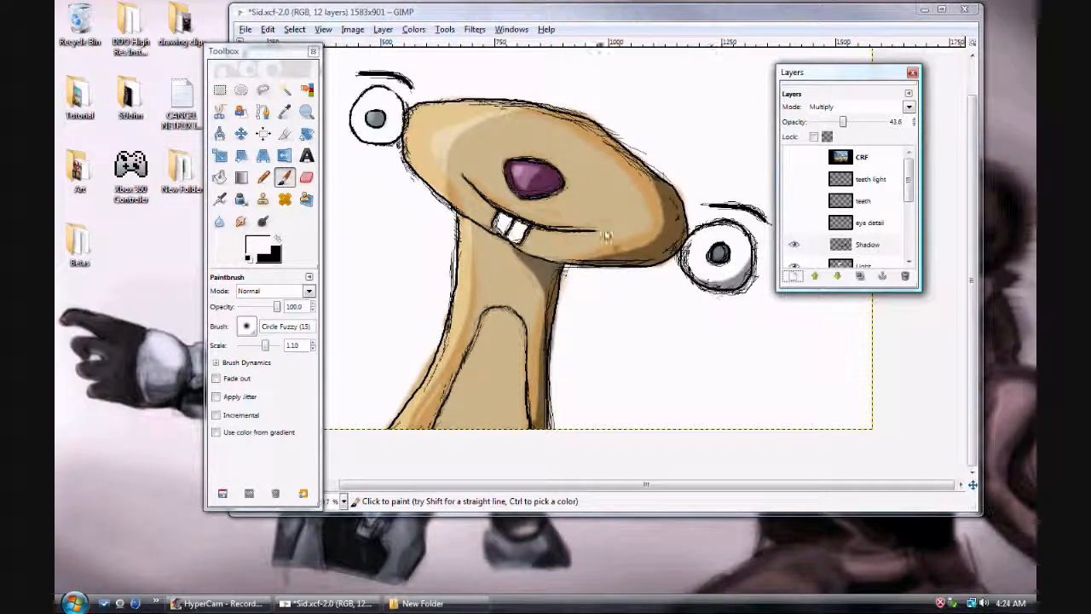
- Show and hide the existing eye detail layer to examine the finished pupils in both eyes
{"action": "left_click_drag", "start_coordinate": [385, 163], "coordinate": [368, 128]}
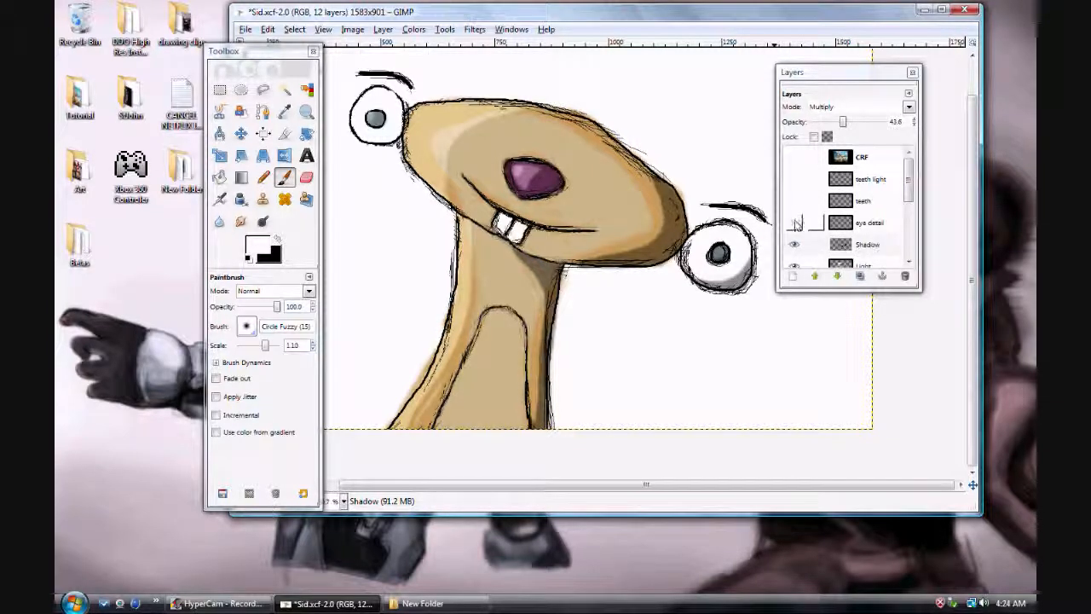
{"action": "left_click", "coordinate": [794, 223]}
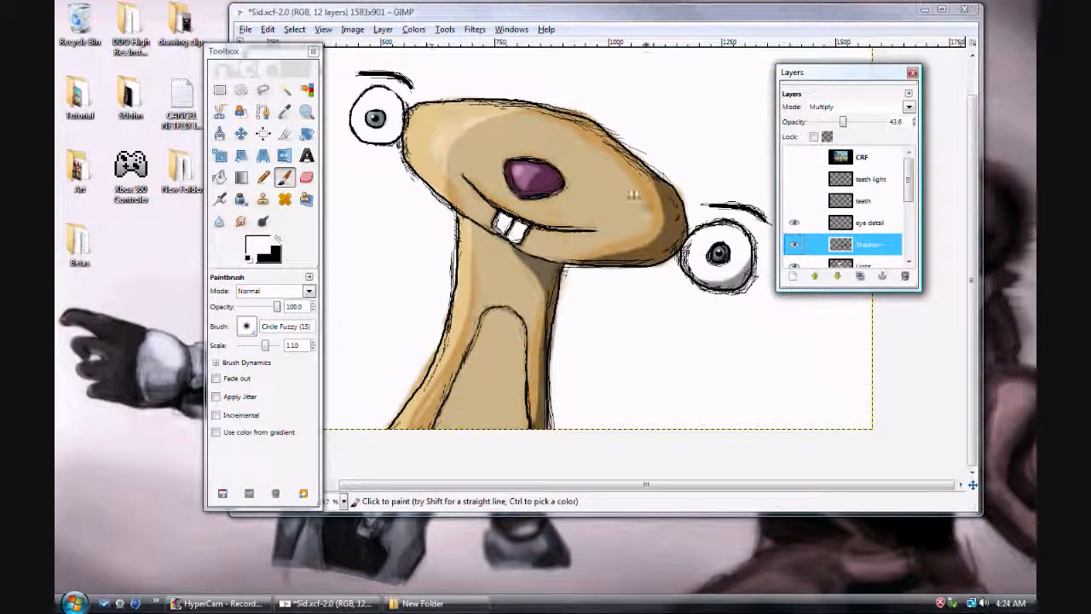
{"action": "left_click", "coordinate": [794, 225]}
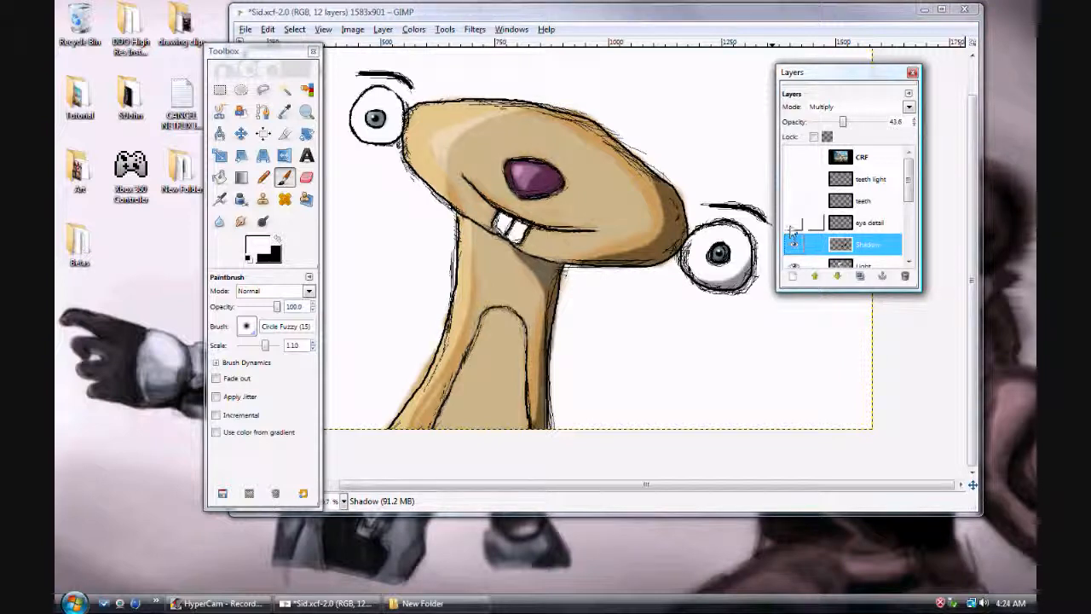
{"action": "left_click", "coordinate": [882, 227]}
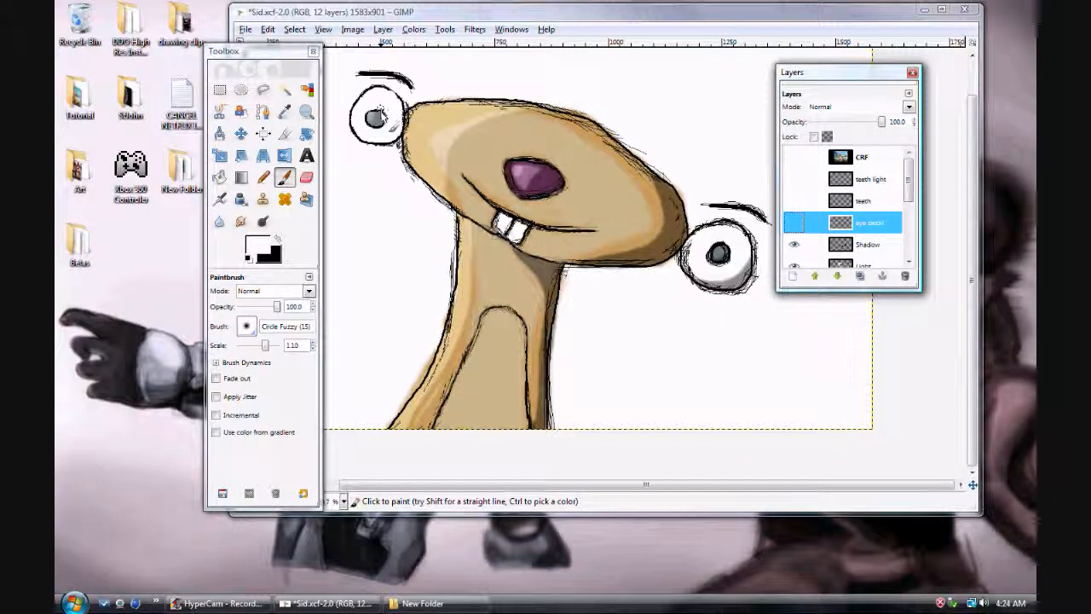
- Create a new transparent 1583 x 901 px layer named eye detail directly above the Shadow layer
{"action": "key", "text": "z"}
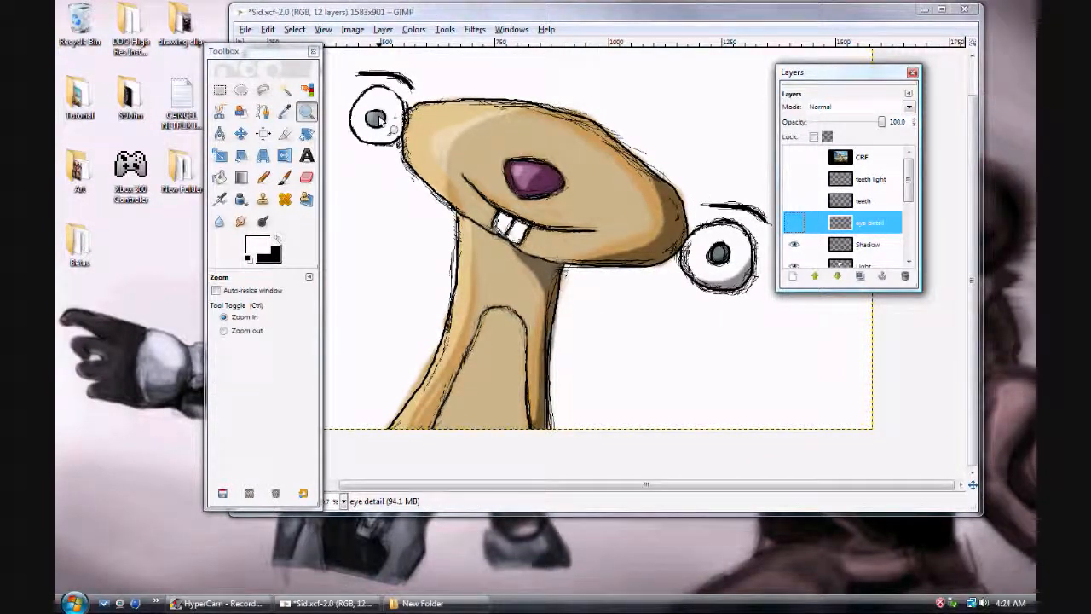
{"action": "left_click", "coordinate": [385, 121]}
{"action": "left_click", "coordinate": [387, 123]}
{"action": "left_click", "coordinate": [399, 126]}
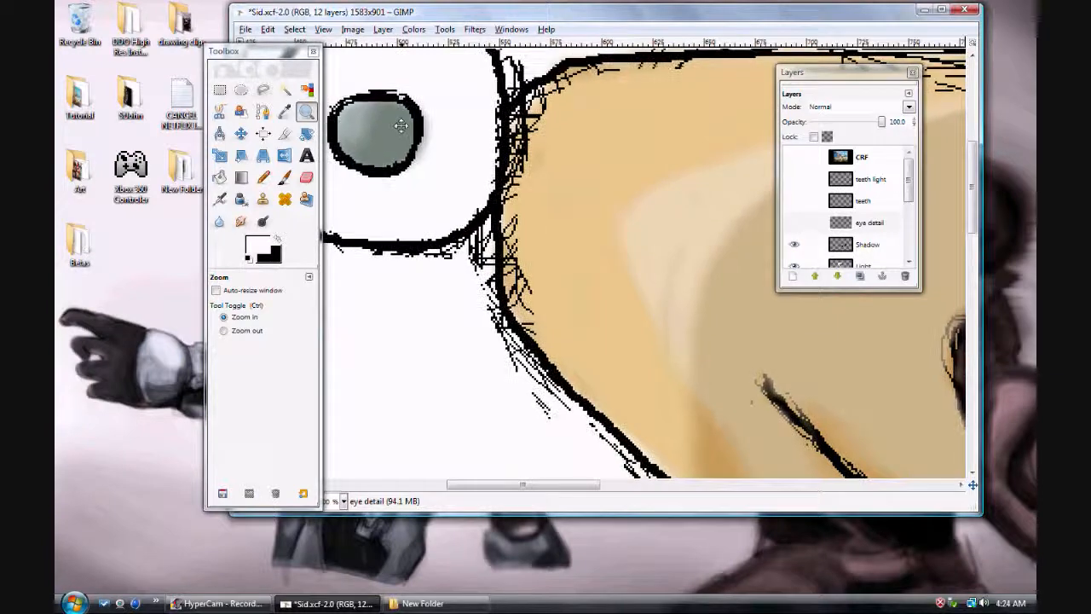
{"action": "left_click_drag", "start_coordinate": [400, 126], "coordinate": [525, 188]}
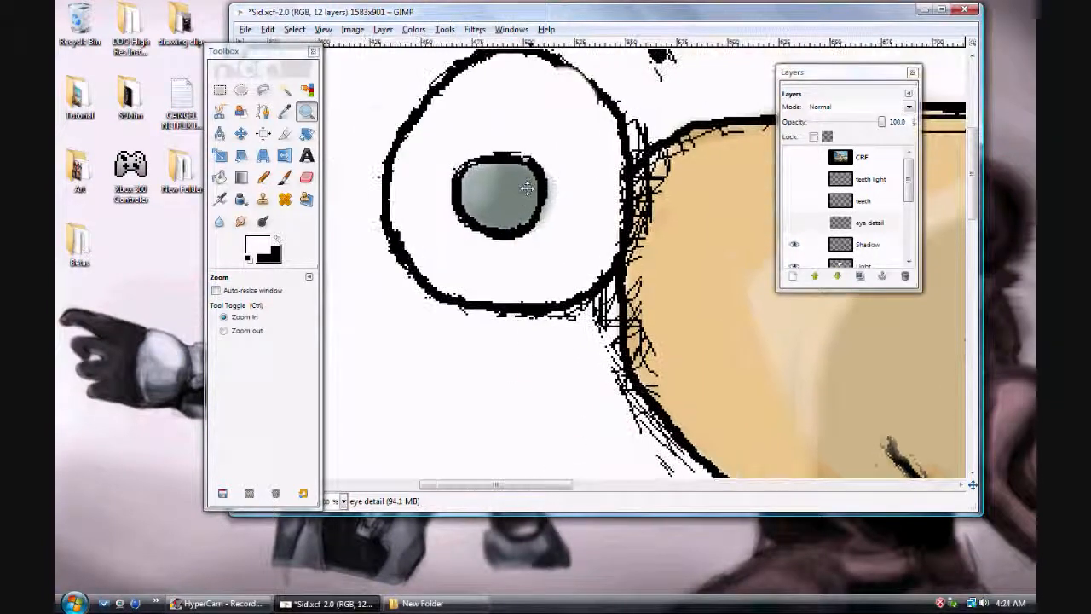
{"action": "left_click", "coordinate": [865, 244]}
{"action": "left_click", "coordinate": [792, 276]}
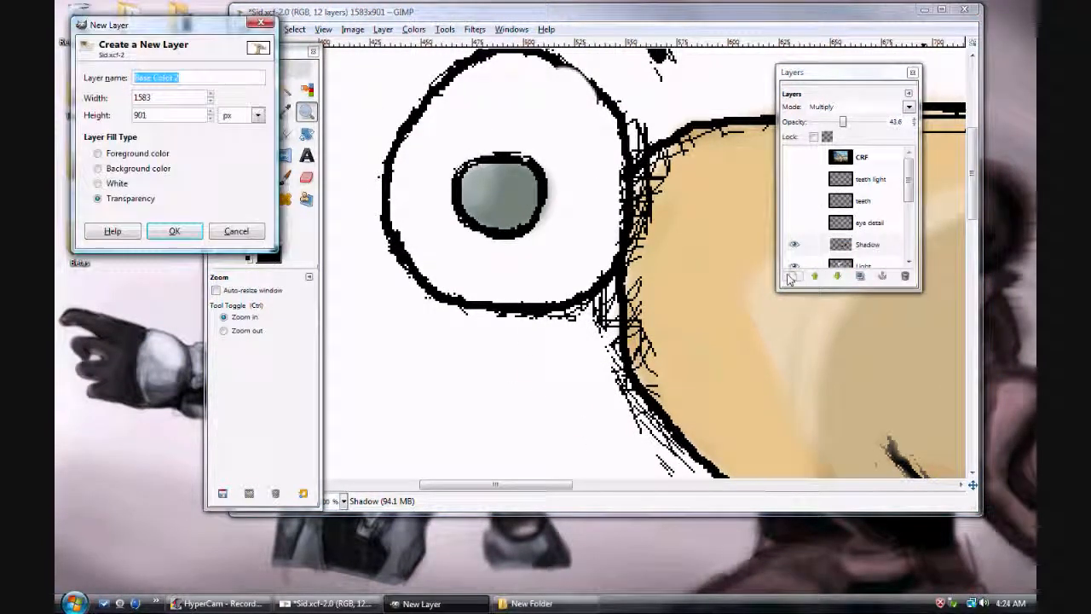
{"action": "type", "text": "eye detai"}
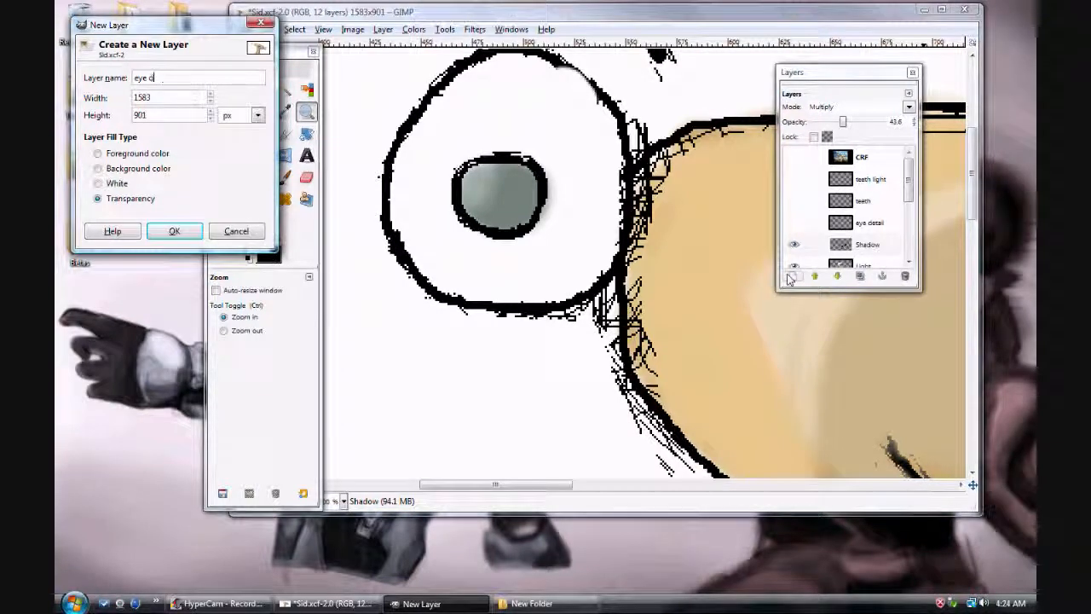
{"action": "type", "text": "l"}
{"action": "key", "text": "Return"}
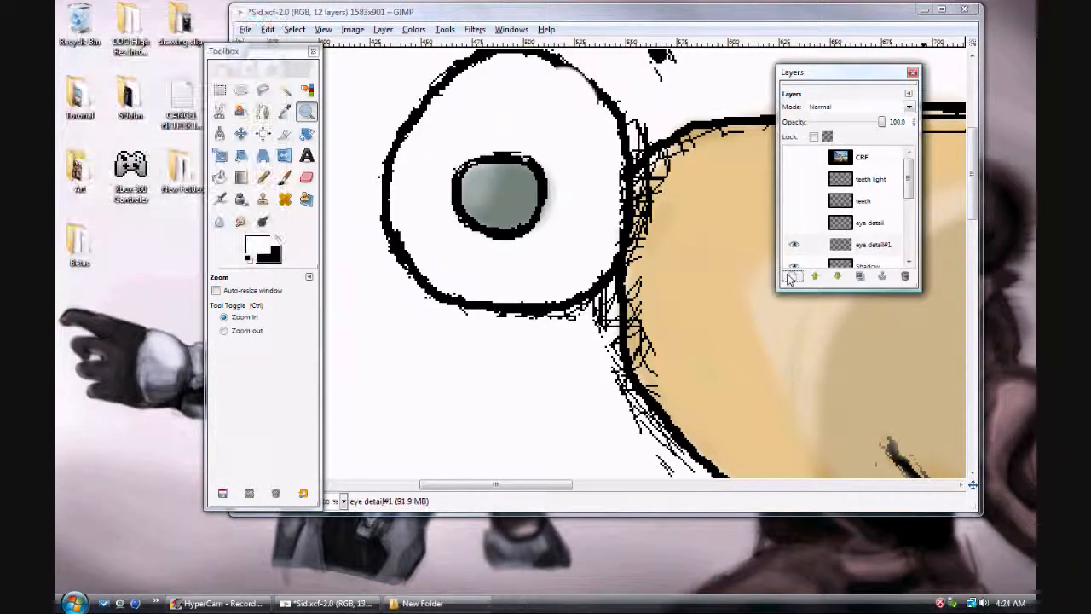
- Paint a soft black pupil in the center of the left eye's iris on the new eye detail layer, using a Paintbrush scale of 1.10
{"action": "left_click", "coordinate": [284, 176]}
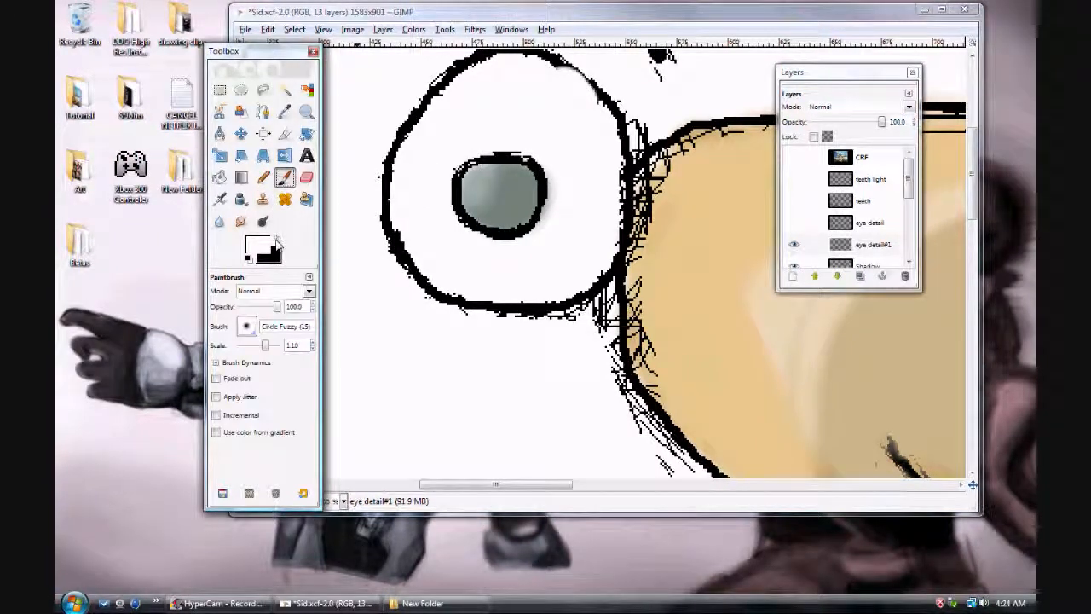
{"action": "left_click", "coordinate": [278, 238]}
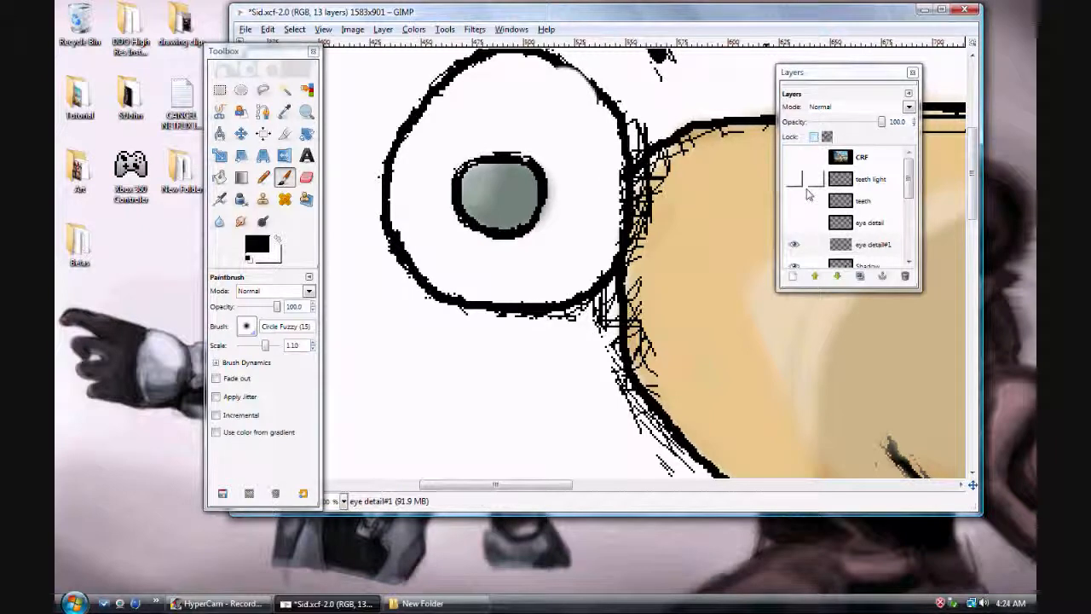
{"action": "left_click", "coordinate": [845, 224]}
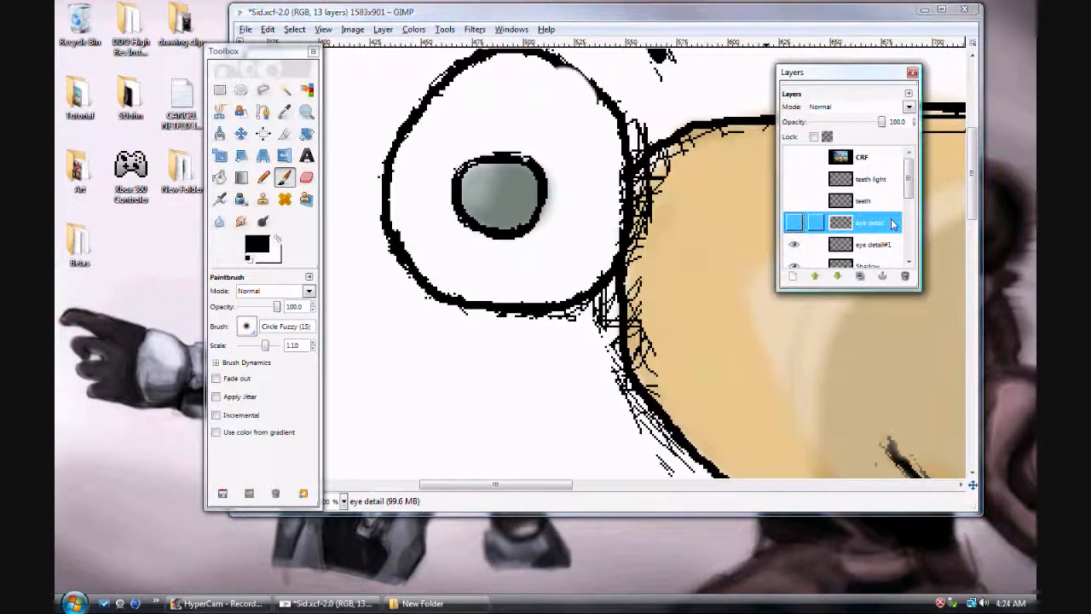
{"action": "left_click", "coordinate": [865, 244]}
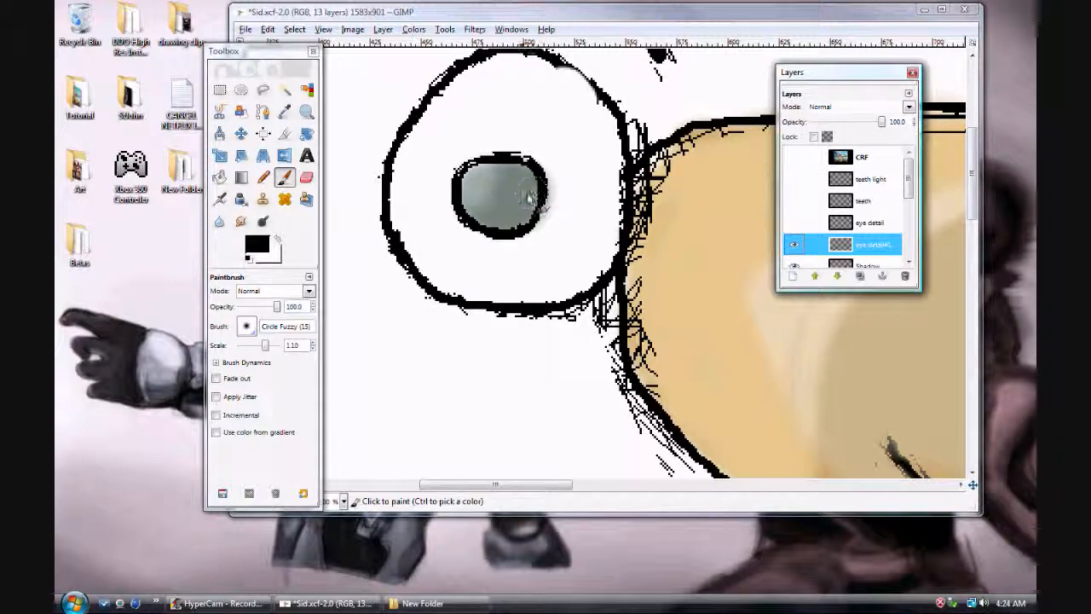
{"action": "left_click", "coordinate": [502, 196]}
{"action": "left_click", "coordinate": [501, 197]}
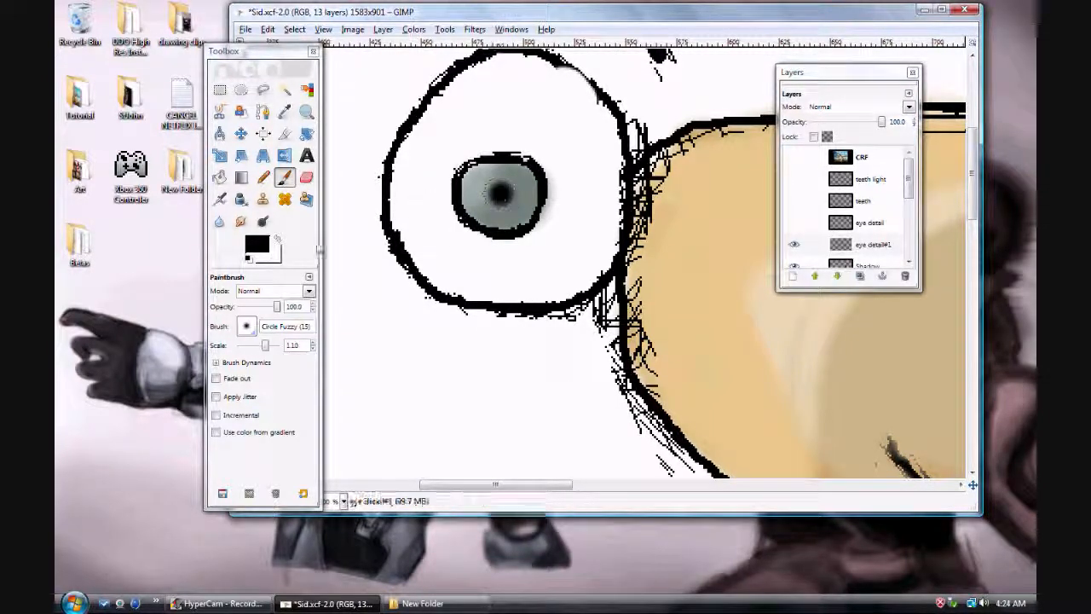
- Add a tiny white highlight to the left eye's pupil with the Paintbrush at a scale of 0.10
{"action": "key", "text": "x"}
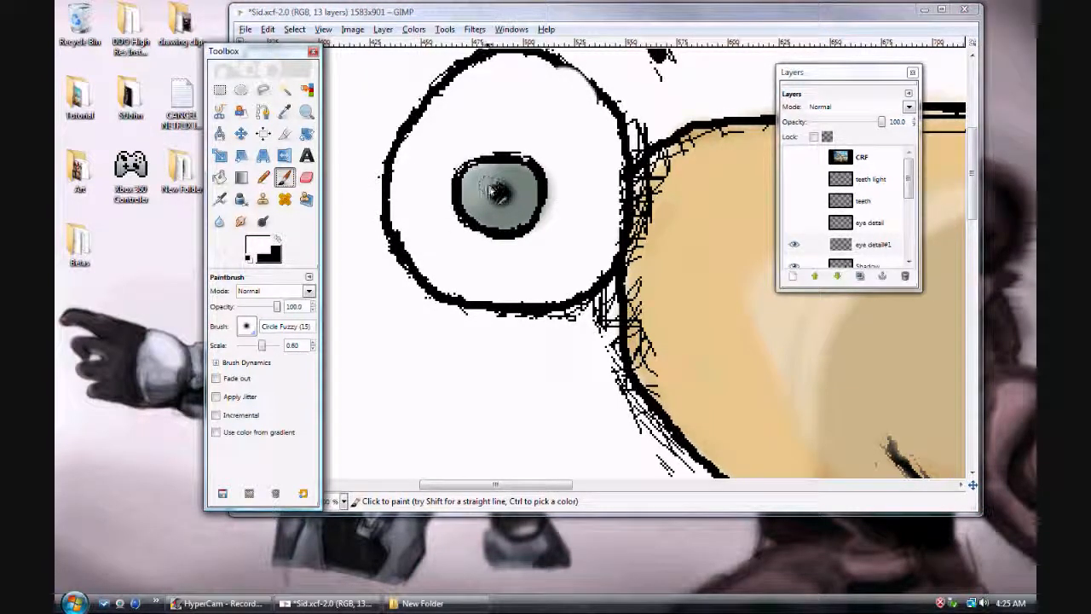
{"action": "left_click_drag", "start_coordinate": [265, 345], "coordinate": [255, 352]}
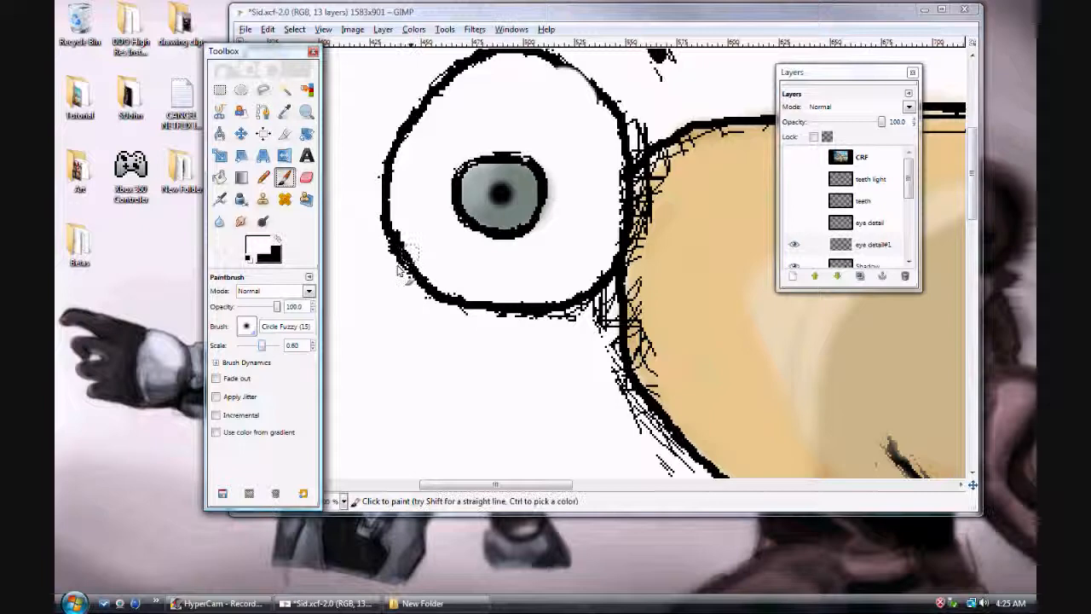
{"action": "left_click", "coordinate": [494, 194]}
{"action": "left_click", "coordinate": [500, 196]}
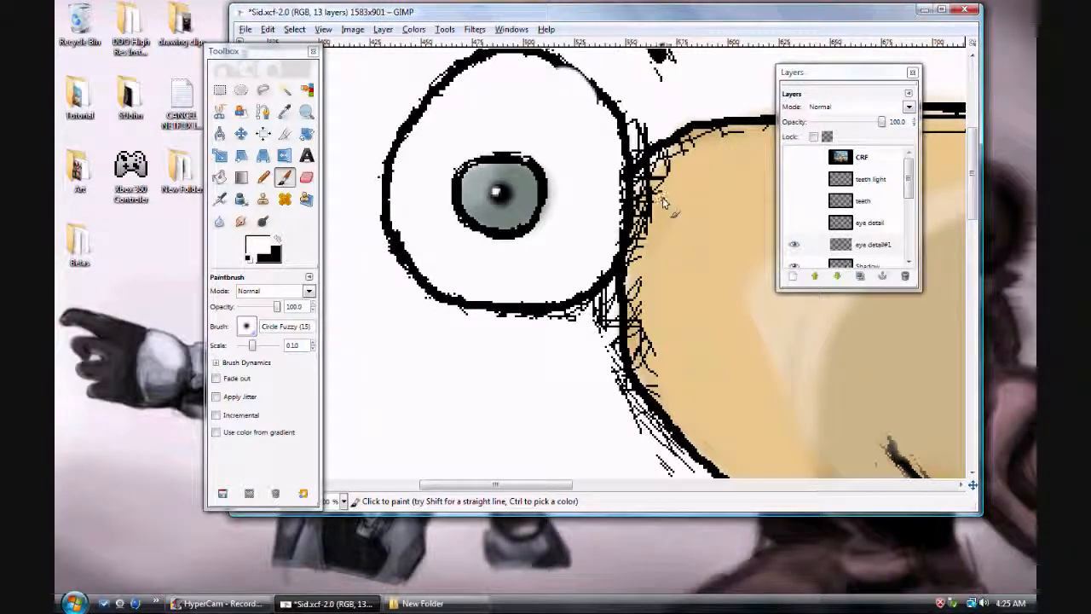
- Paint a soft black pupil in the center of the right eye's iris with the Paintbrush at a scale of 1.20
{"action": "left_click_drag", "start_coordinate": [673, 252], "coordinate": [383, 238]}
{"action": "left_click_drag", "start_coordinate": [714, 287], "coordinate": [400, 197]}
{"action": "left_click_drag", "start_coordinate": [766, 262], "coordinate": [484, 181]}
{"action": "left_click_drag", "start_coordinate": [641, 258], "coordinate": [305, 92]}
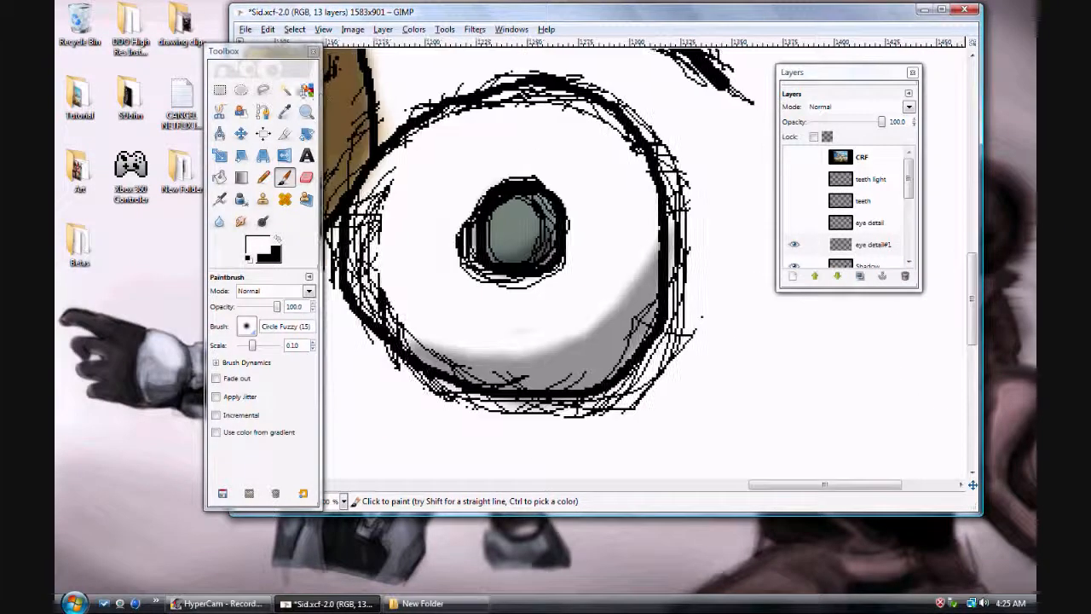
{"action": "left_click", "coordinate": [289, 238]}
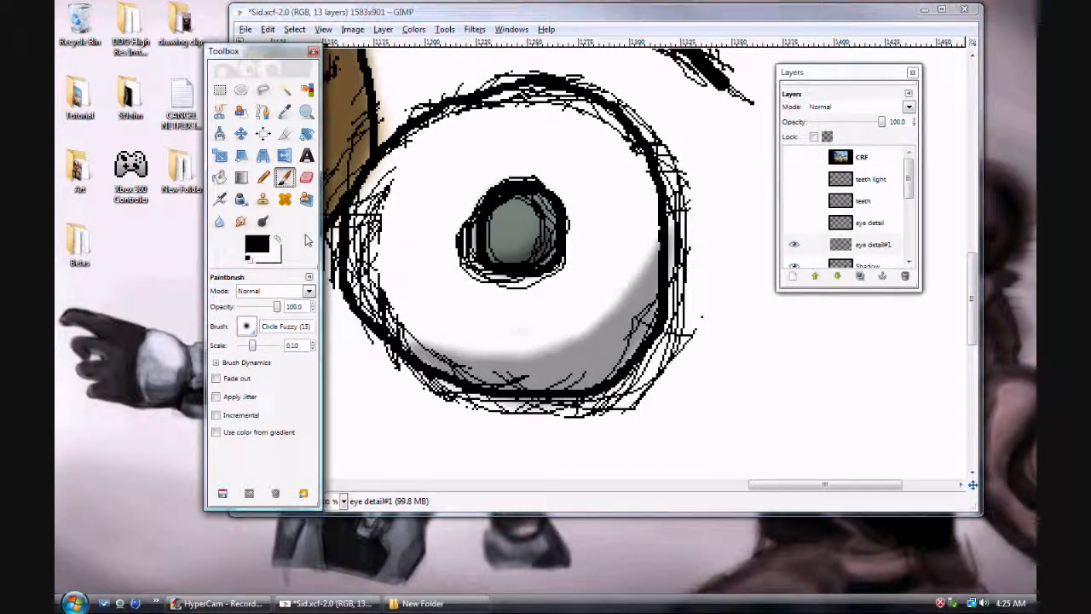
{"action": "key", "text": "bracketright"}
{"action": "key", "text": "bracketright"}
{"action": "key", "text": "bracketright"}
{"action": "key", "text": "bracketright"}
{"action": "key", "text": "bracketright"}
{"action": "key", "text": "bracketright"}
{"action": "key", "text": "bracketright"}
{"action": "key", "text": "bracketright"}
{"action": "key", "text": "bracketright"}
{"action": "key", "text": "bracketright"}
{"action": "key", "text": "bracketright"}
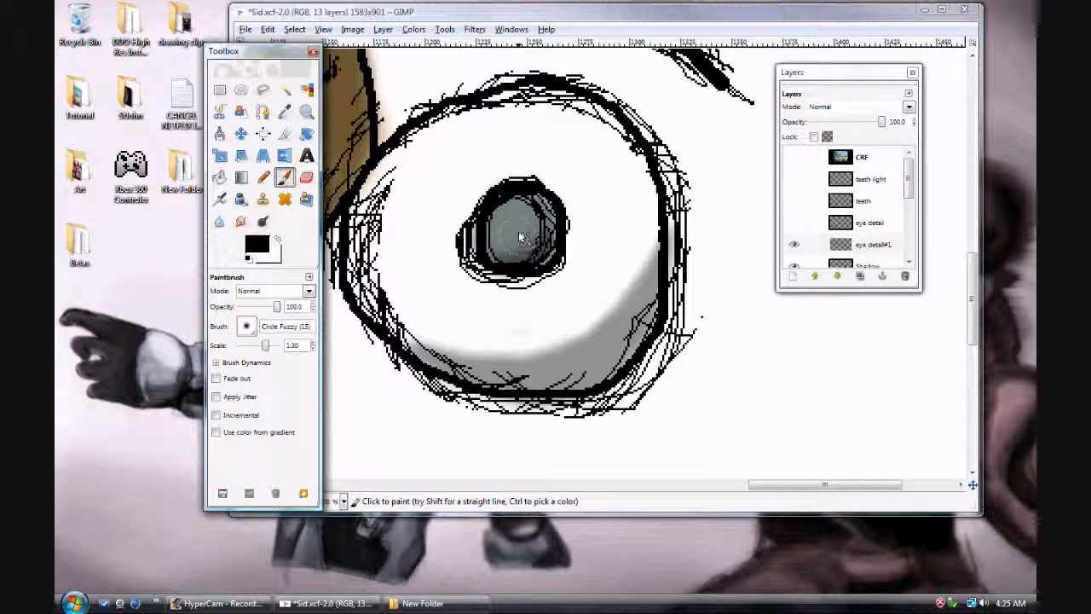
{"action": "left_click", "coordinate": [517, 237]}
{"action": "left_click", "coordinate": [517, 239]}
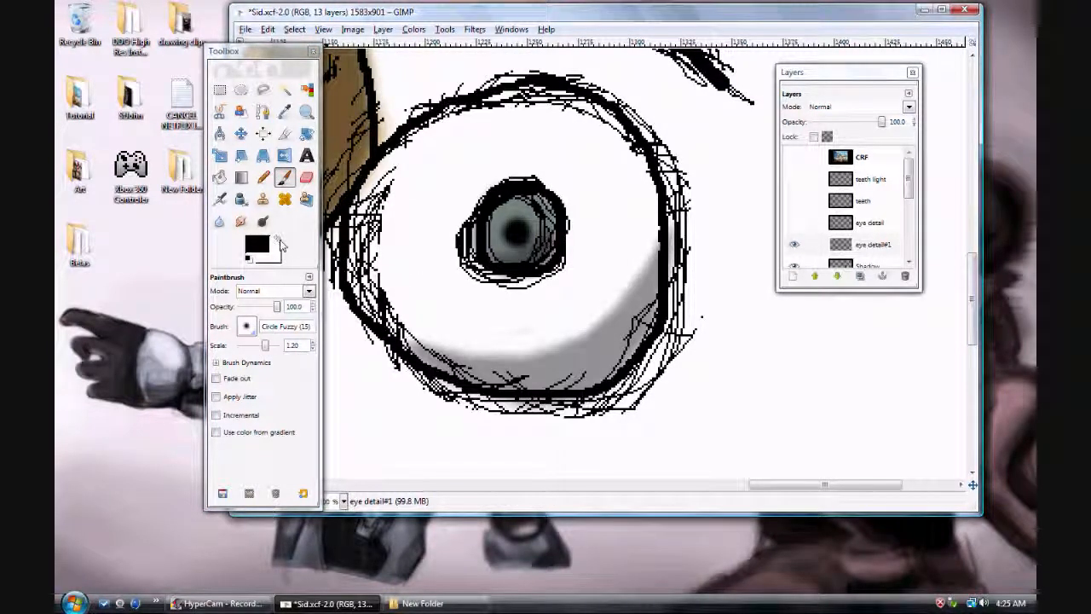
- Add a small white highlight to the right eye's pupil with the Paintbrush at a scale of 0.21
{"action": "left_click", "coordinate": [278, 241]}
{"action": "key", "text": "bracketleft"}
{"action": "key", "text": "bracketleft"}
{"action": "key", "text": "bracketleft"}
{"action": "key", "text": "bracketleft"}
{"action": "key", "text": "bracketleft"}
{"action": "key", "text": "bracketleft"}
{"action": "key", "text": "bracketleft"}
{"action": "key", "text": "bracketleft"}
{"action": "key", "text": "bracketleft"}
{"action": "key", "text": "bracketleft"}
{"action": "left_click", "coordinate": [510, 228]}
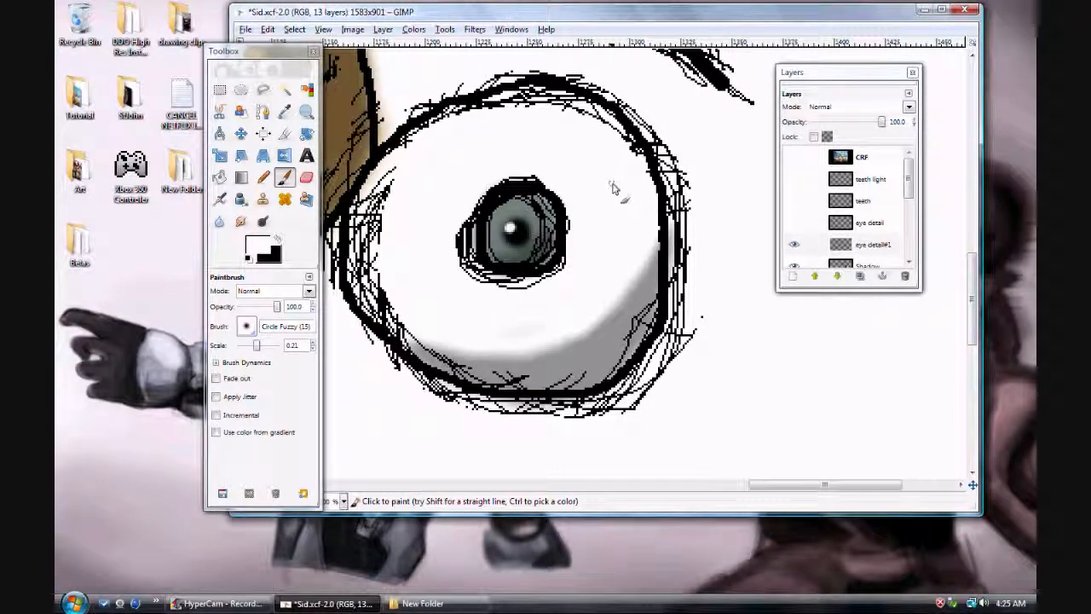
{"action": "key", "text": "z"}
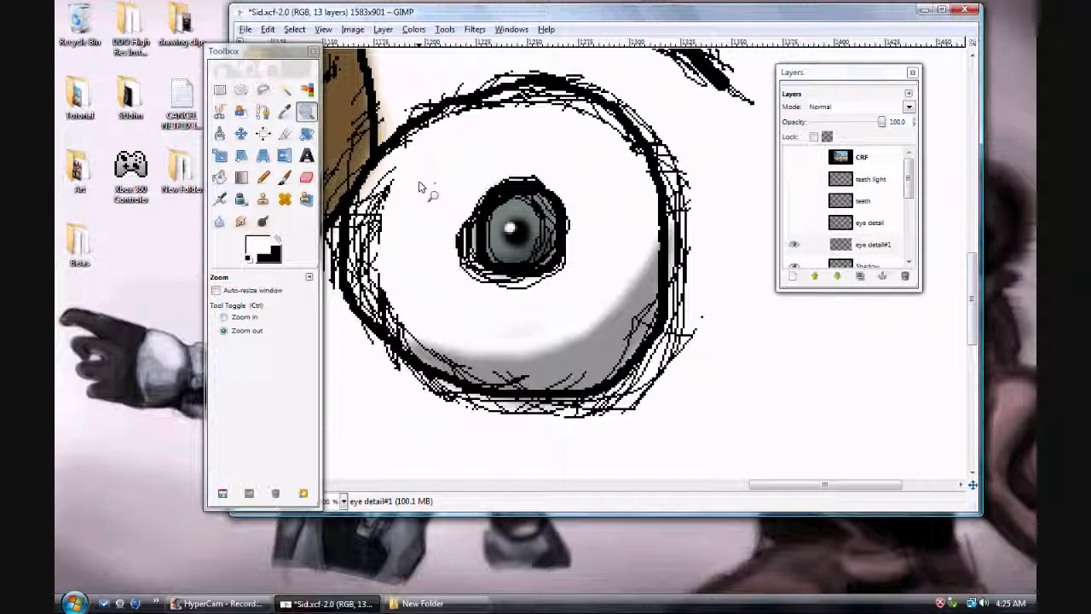
{"action": "left_click", "coordinate": [418, 187]}
{"action": "left_click", "coordinate": [418, 187]}
{"action": "left_click", "coordinate": [419, 187]}
{"action": "left_click", "coordinate": [418, 187]}
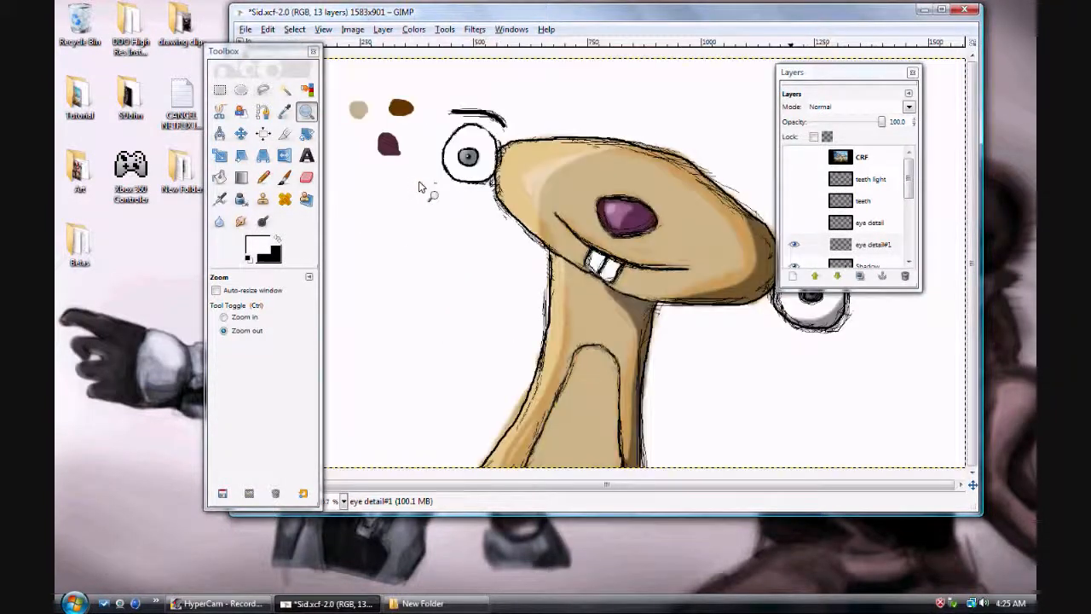
{"action": "left_click_drag", "start_coordinate": [540, 222], "coordinate": [474, 196]}
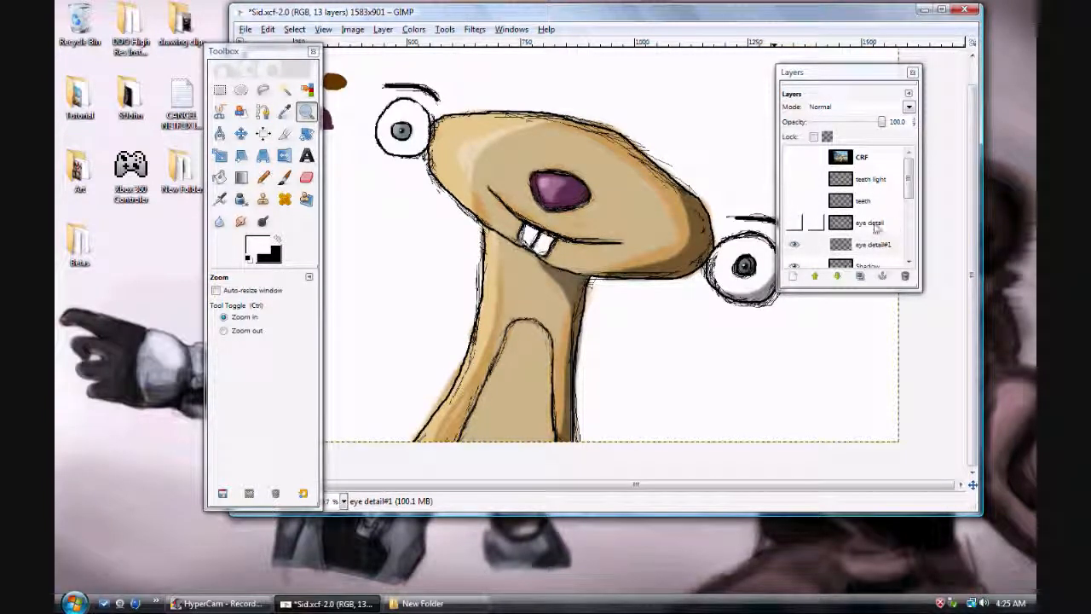
{"action": "left_click", "coordinate": [870, 223]}
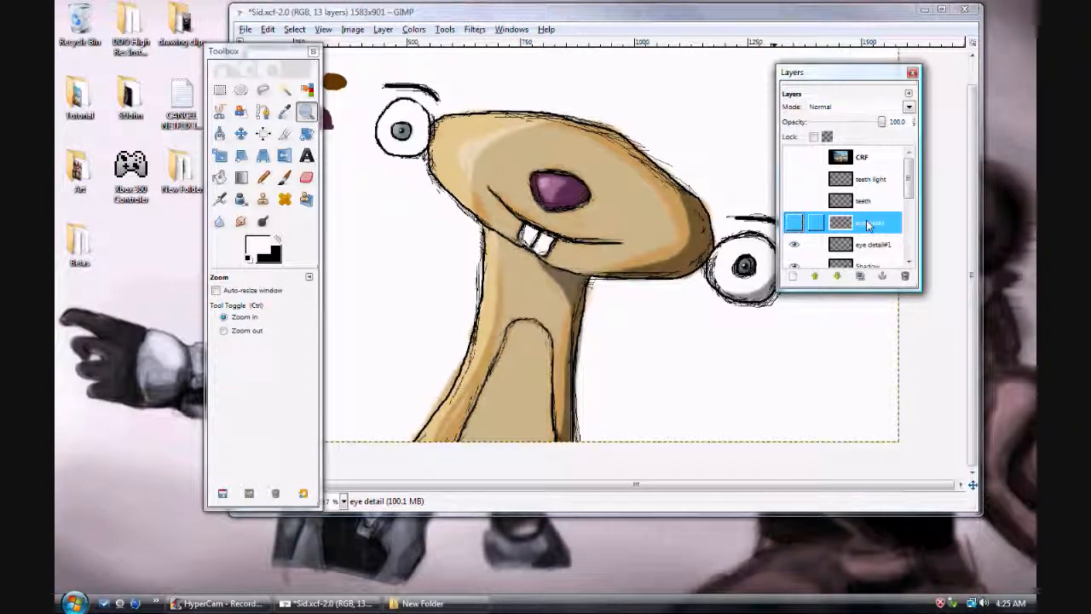
{"action": "left_click", "coordinate": [801, 277]}
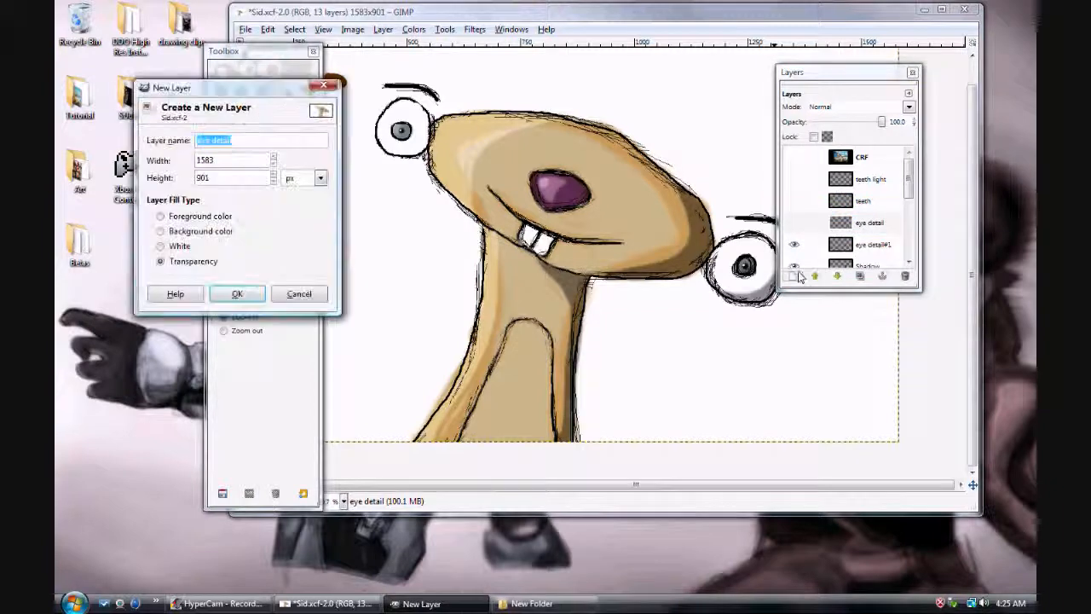
{"action": "type", "text": "teeth"}
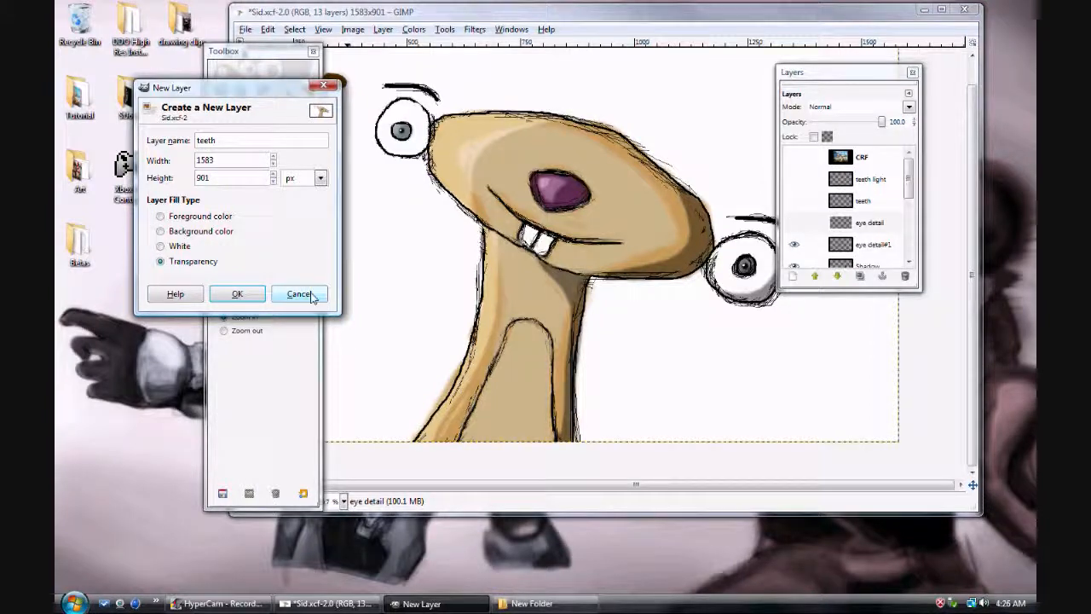
{"action": "left_click", "coordinate": [305, 294]}
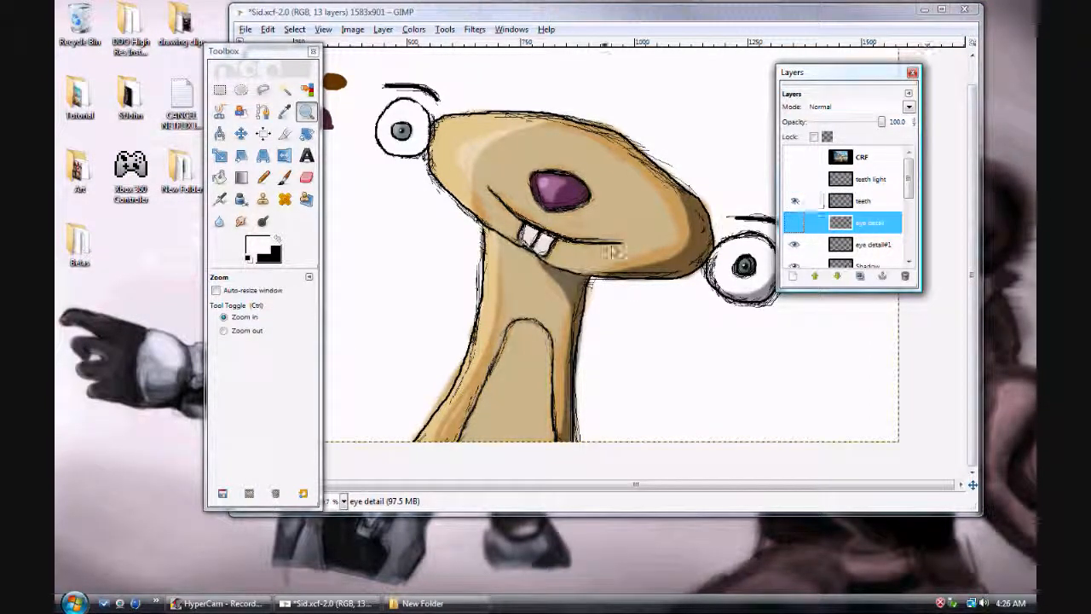
{"action": "left_click", "coordinate": [261, 244]}
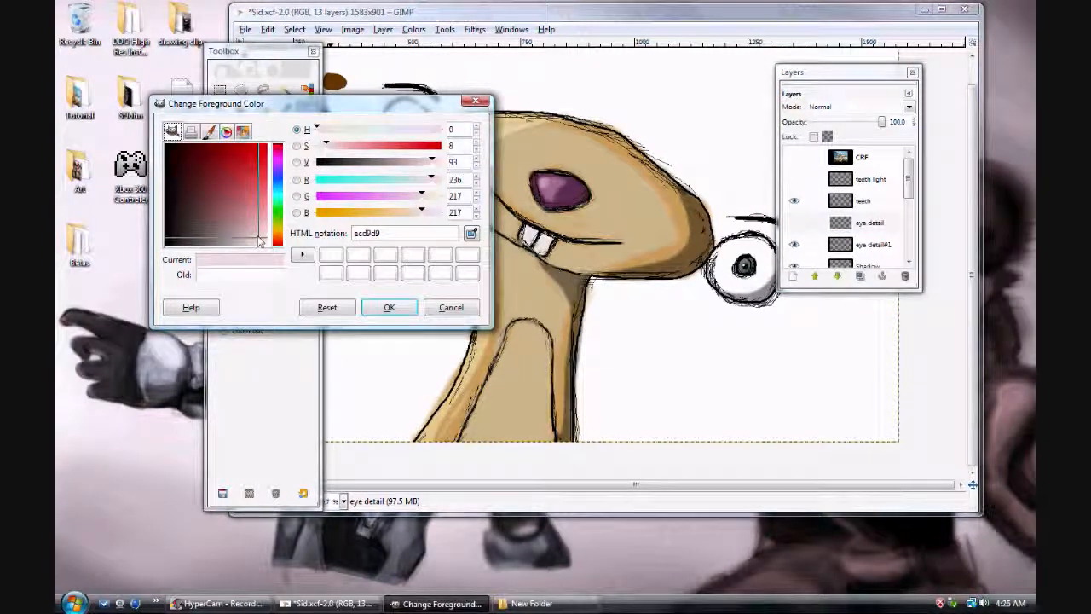
{"action": "left_click_drag", "start_coordinate": [277, 220], "coordinate": [267, 240]}
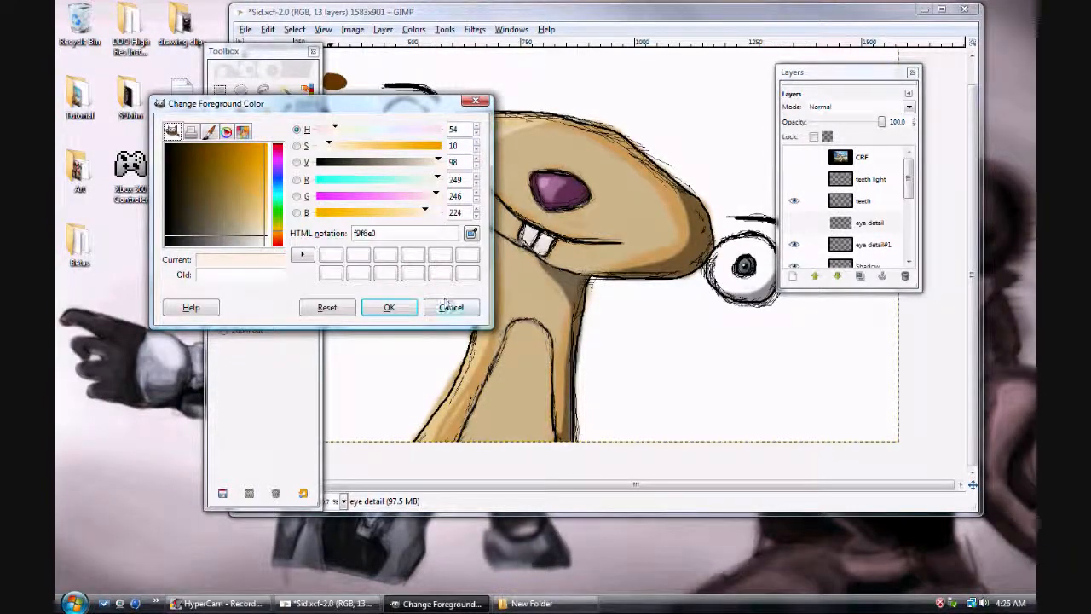
{"action": "left_click", "coordinate": [430, 308]}
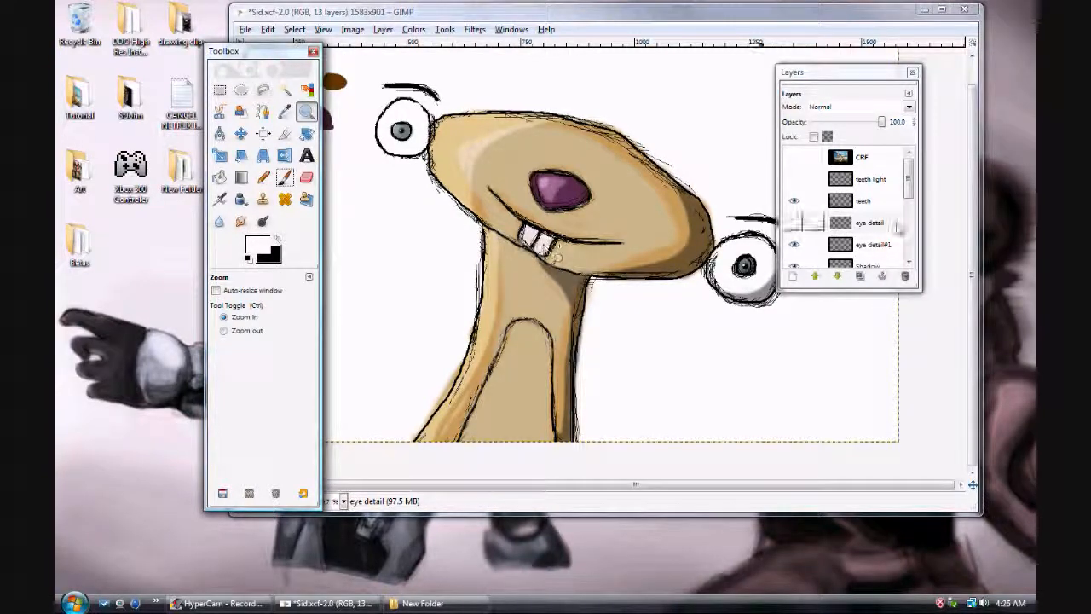
- Make the existing teeth light layer visible
{"action": "left_click", "coordinate": [799, 184]}
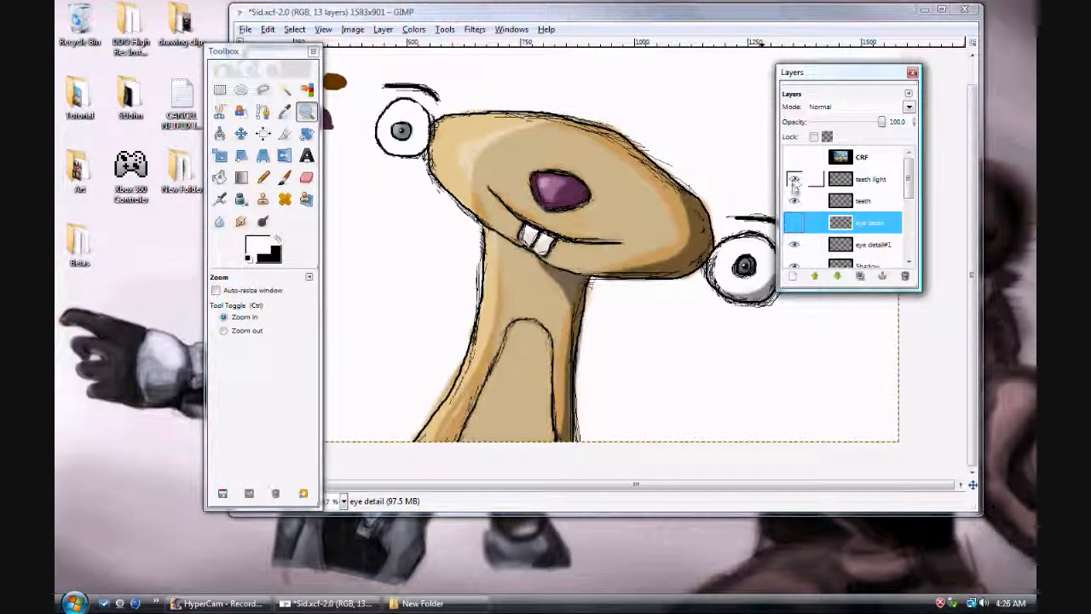